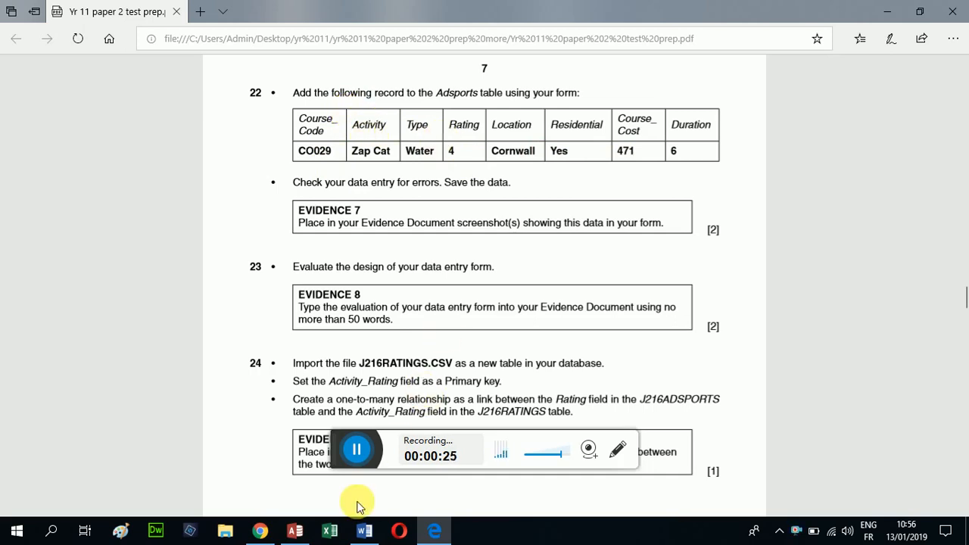
# - Switch to the Access database and show the Adsports Form in Form View
pyautogui.click(295, 534)
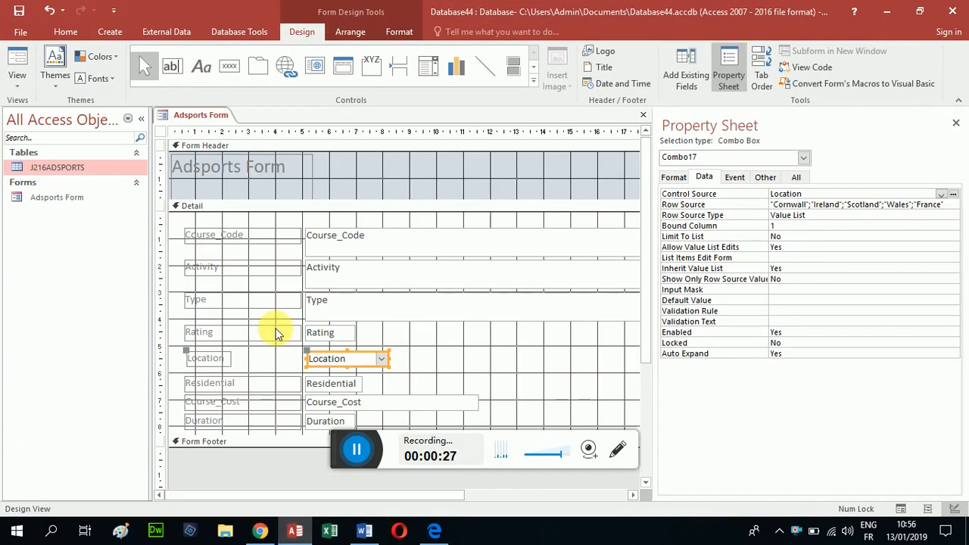
pyautogui.rightClick(203, 116)
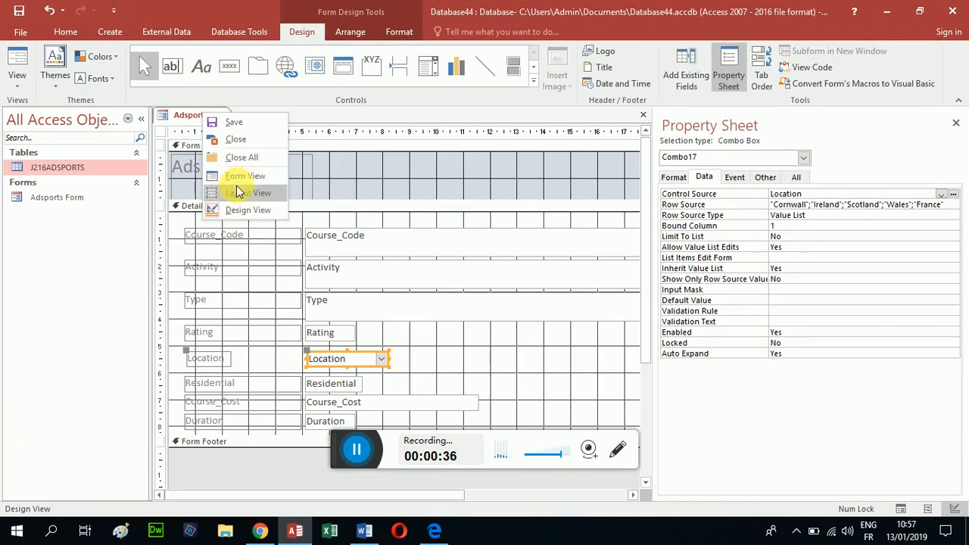
pyautogui.click(239, 177)
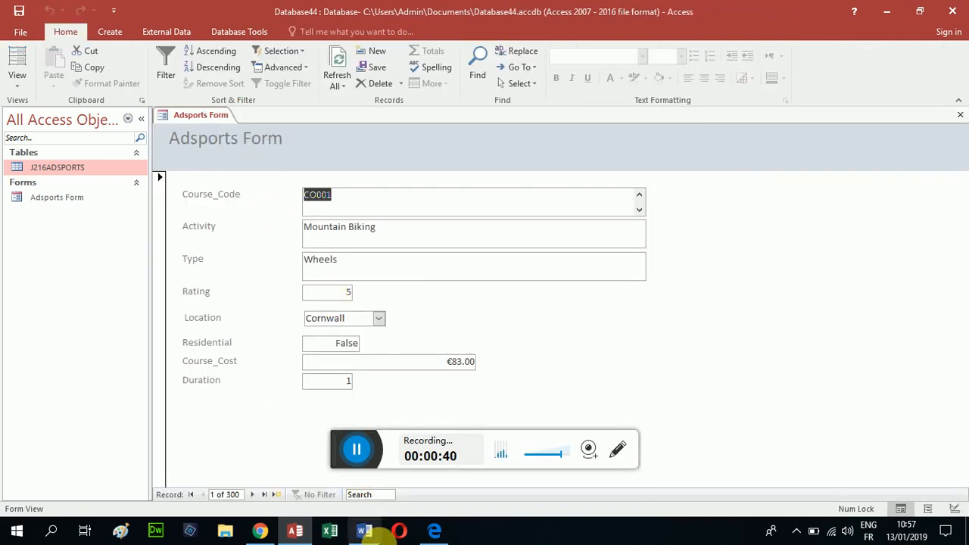
# - Check the record requested in question 22 of the exam paper and start a new blank record in the Adsports Form
pyautogui.click(430, 534)
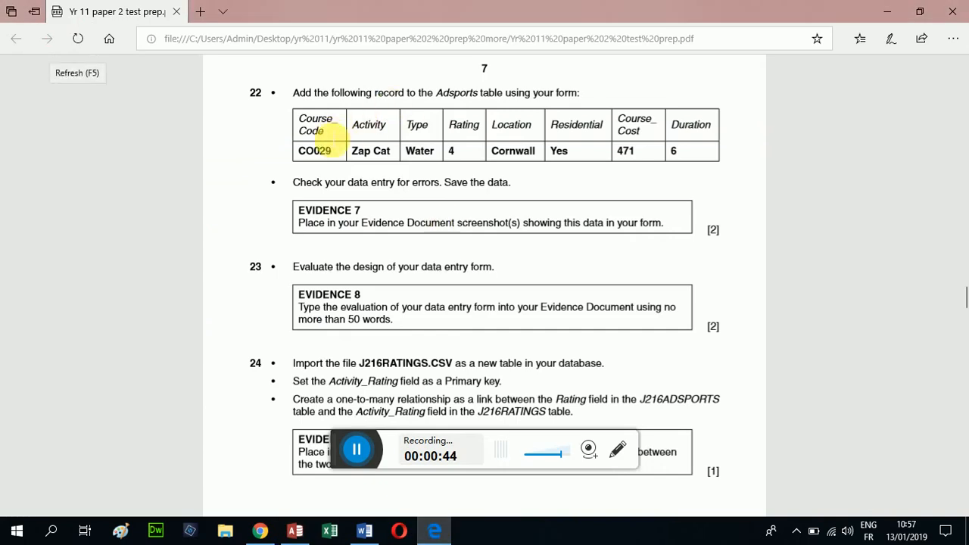
pyautogui.click(295, 532)
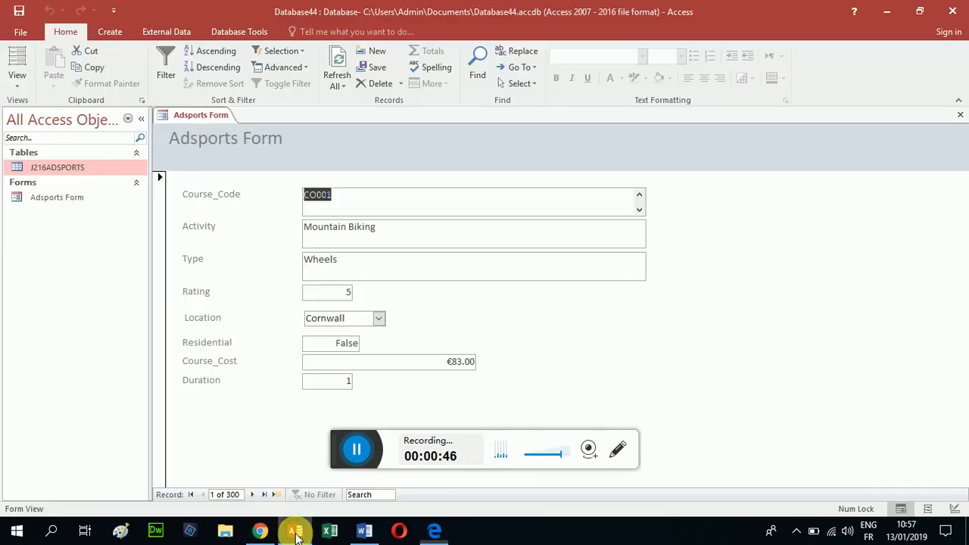
pyautogui.click(264, 496)
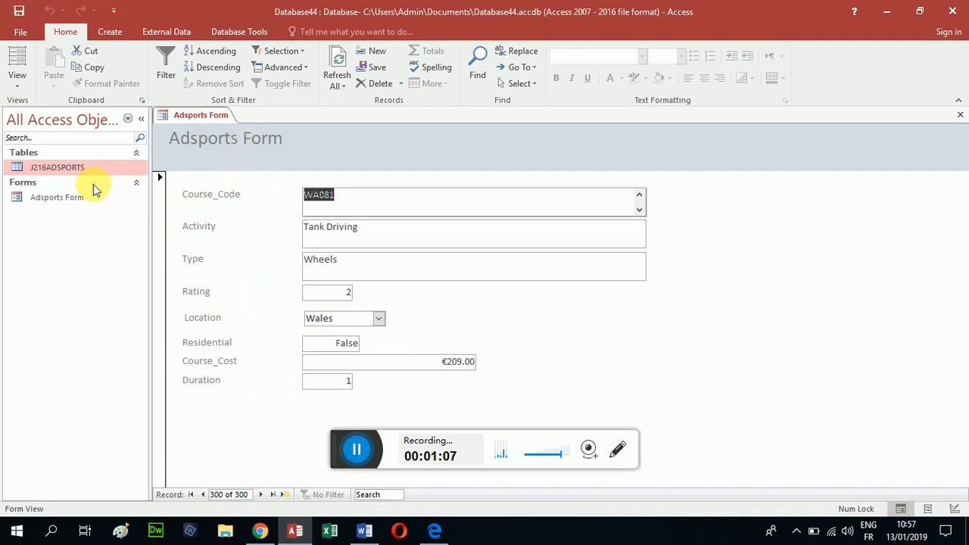
pyautogui.click(55, 200)
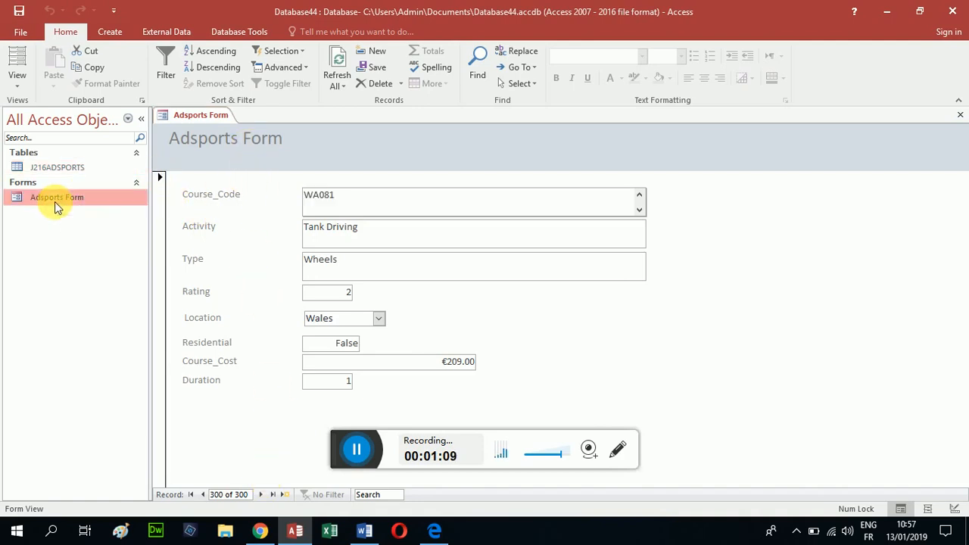
pyautogui.click(66, 174)
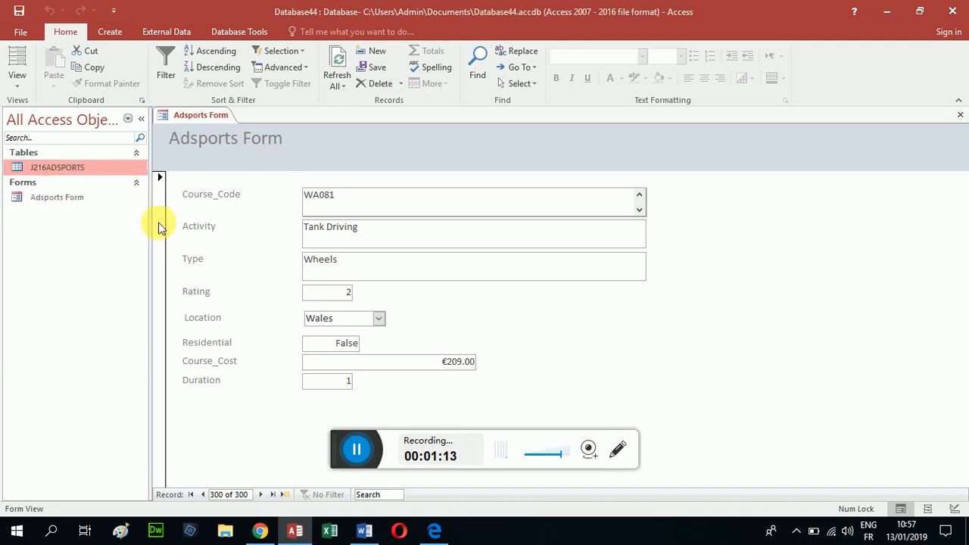
pyautogui.click(283, 496)
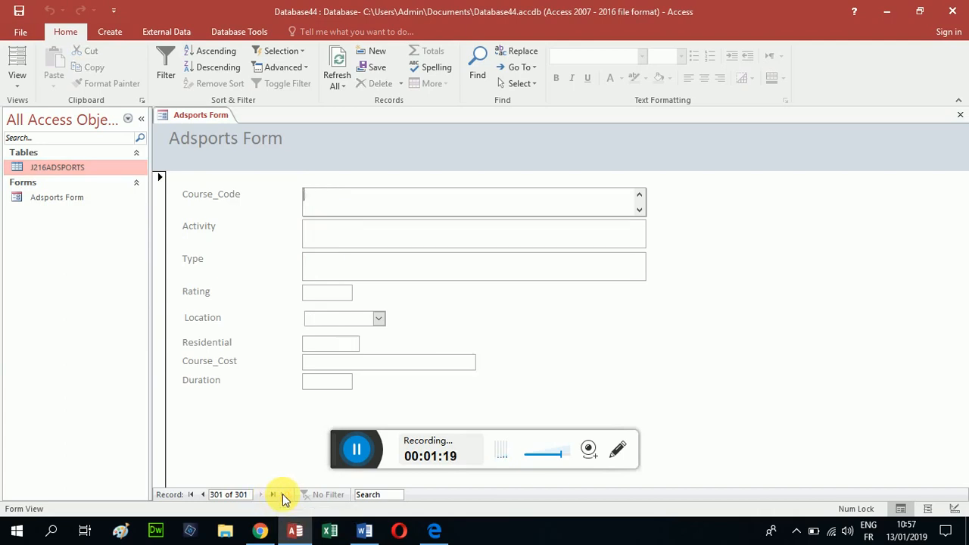
# - Following the exam paper's table, enter C0029 as Course_Code and Zap Cat as Activity in the new record
pyautogui.click(440, 533)
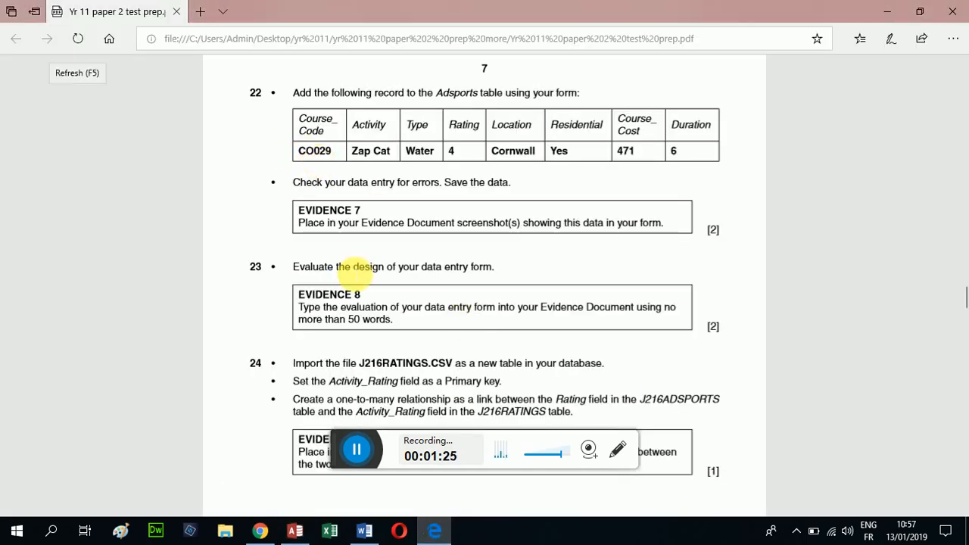
pyautogui.click(307, 531)
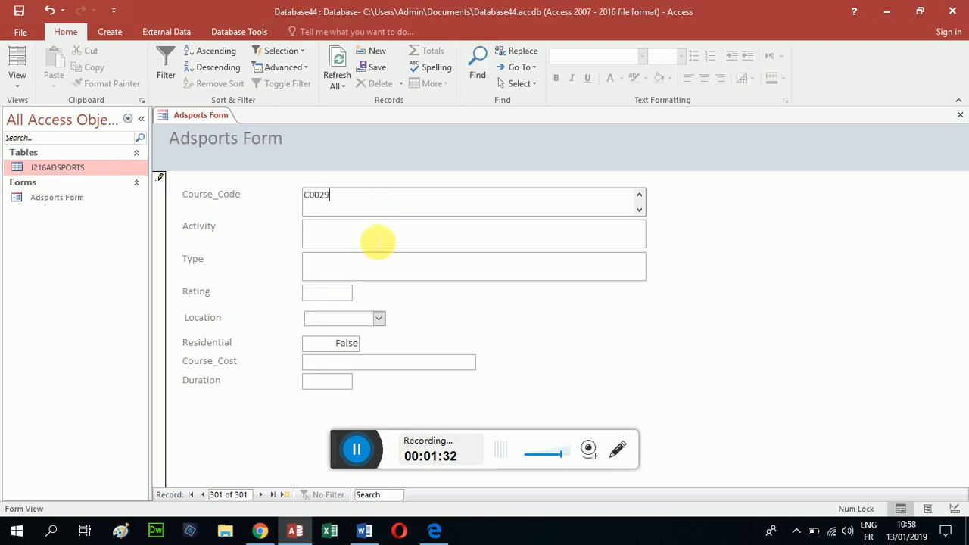
pyautogui.click(374, 240)
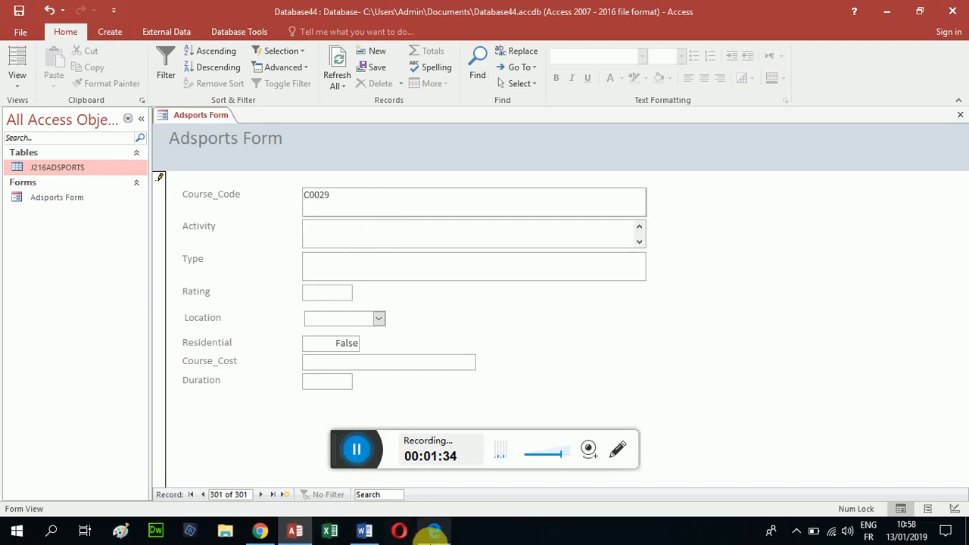
pyautogui.click(434, 531)
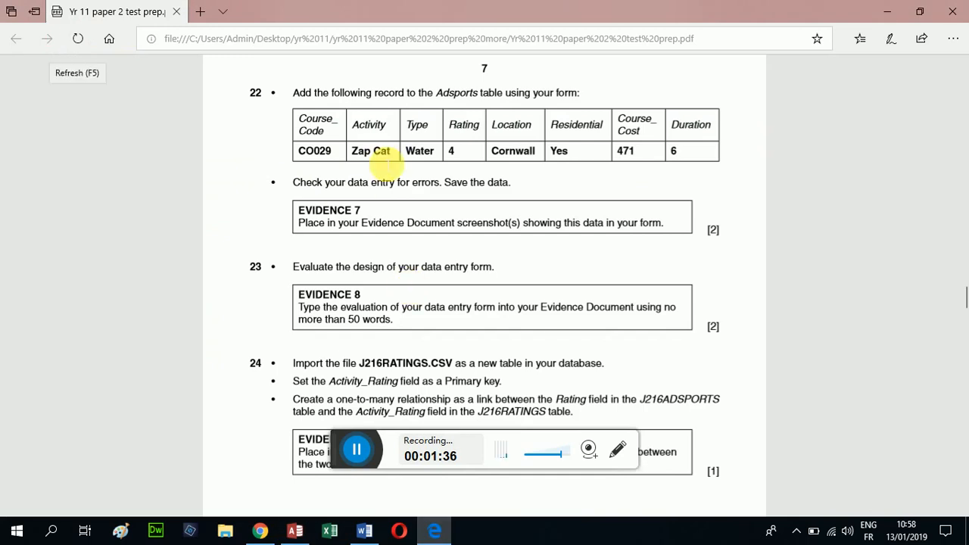
pyautogui.click(313, 534)
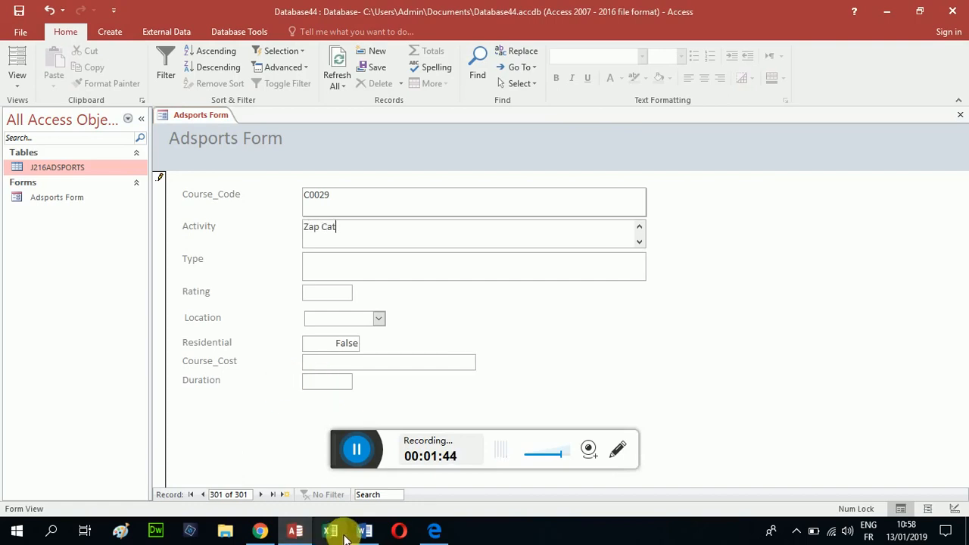
# - Look up the next values in the exam paper and enter Water as Type and 4 as Rating
pyautogui.click(438, 532)
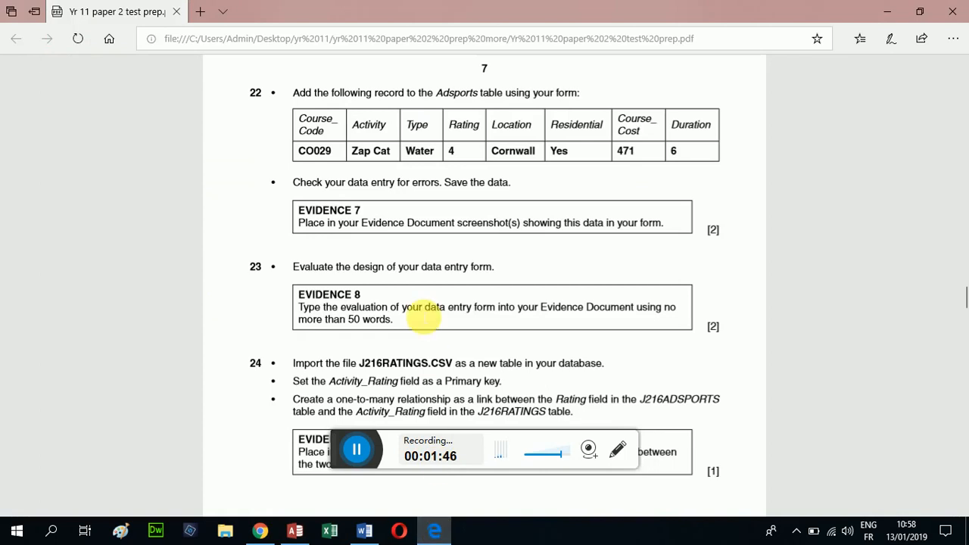
pyautogui.click(300, 530)
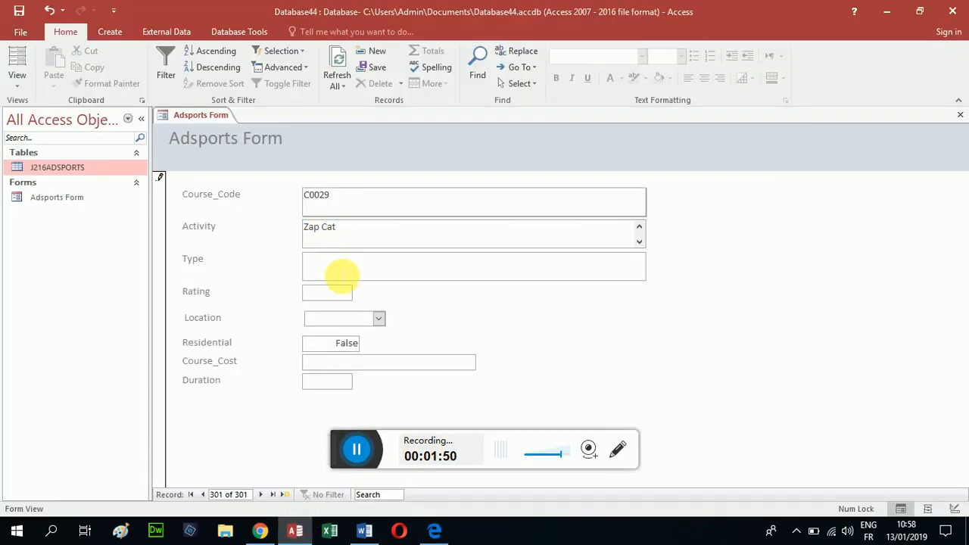
pyautogui.click(340, 274)
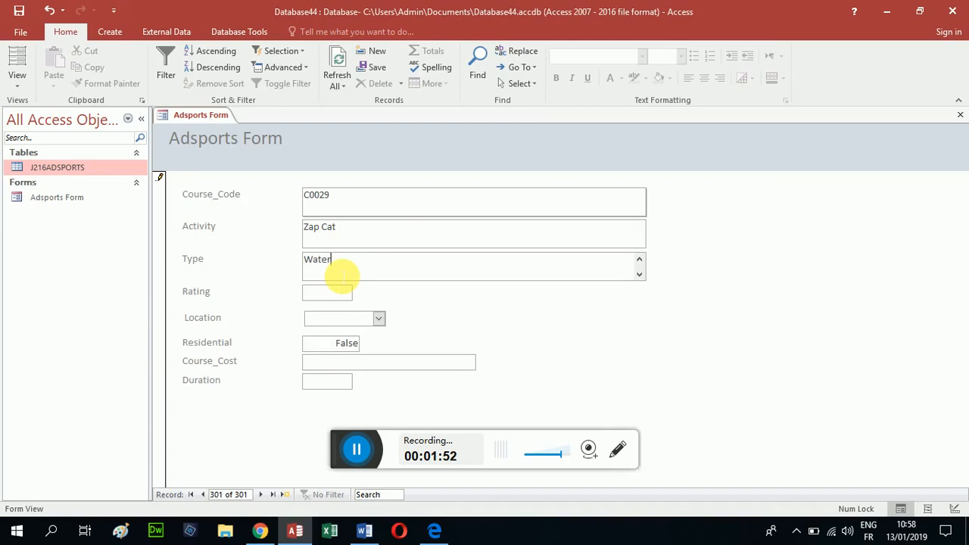
pyautogui.click(437, 533)
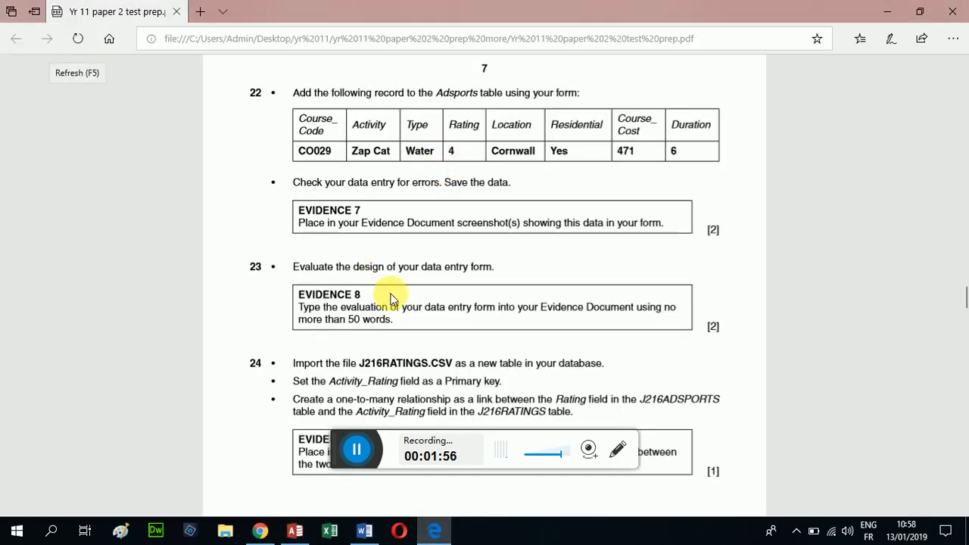
pyautogui.click(294, 531)
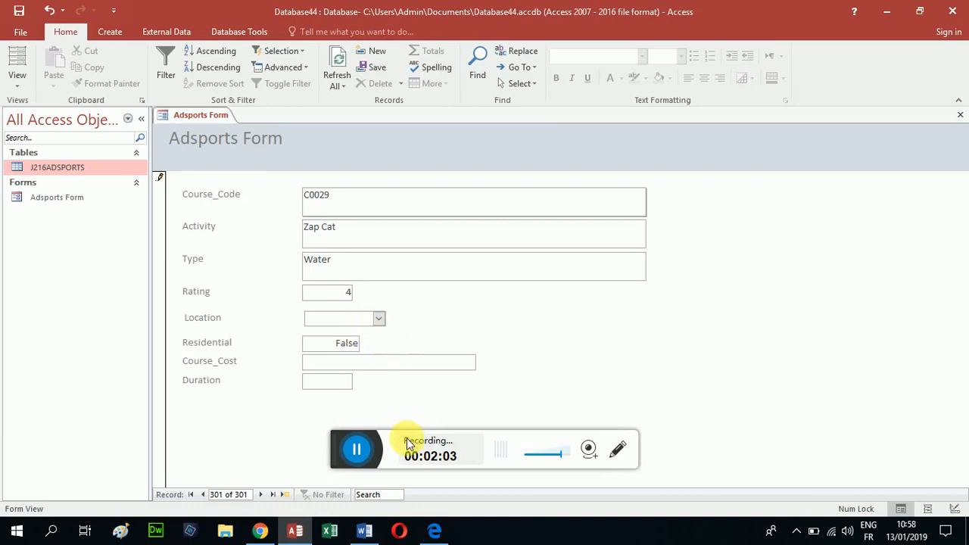
# - Set the new record's Location to Cornwall and Residential to True, following the exam paper
pyautogui.click(436, 531)
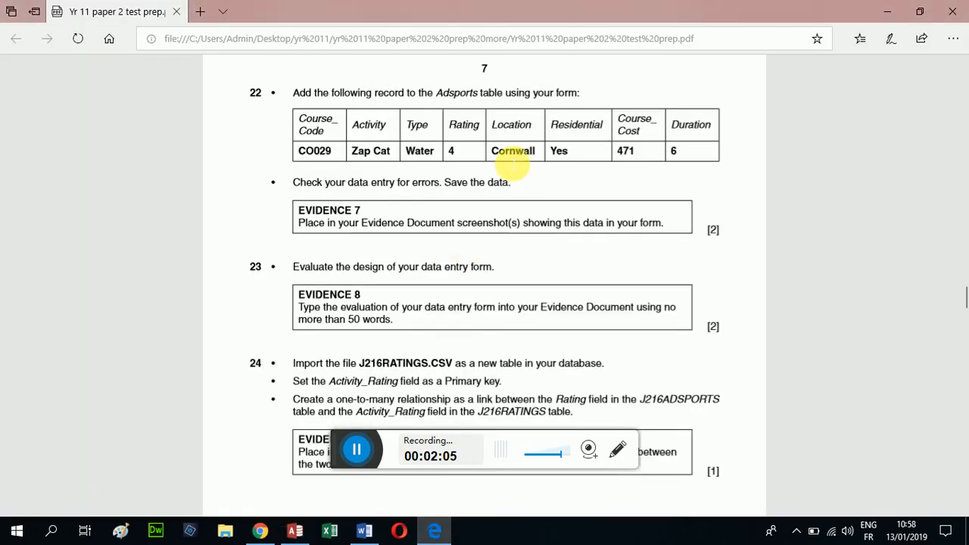
pyautogui.click(294, 531)
pyautogui.click(378, 319)
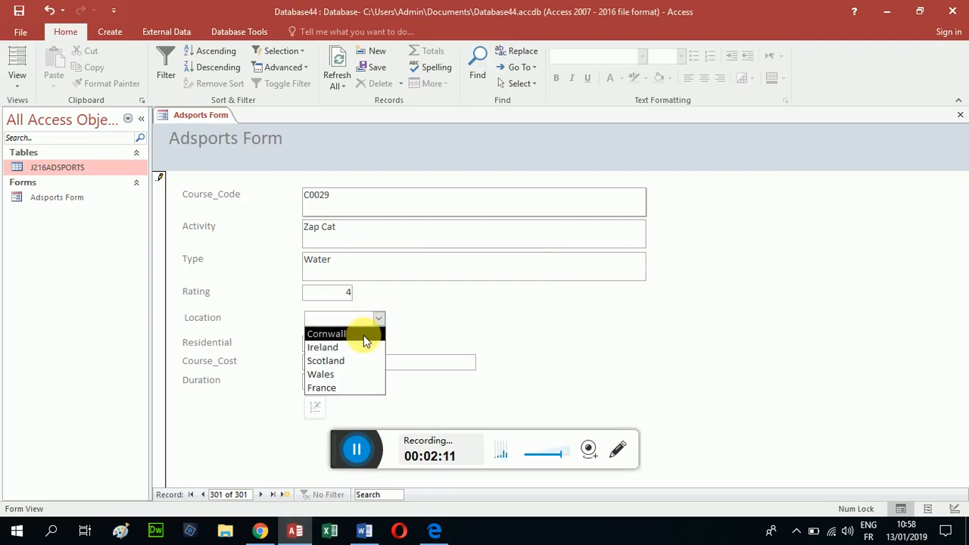
pyautogui.click(365, 336)
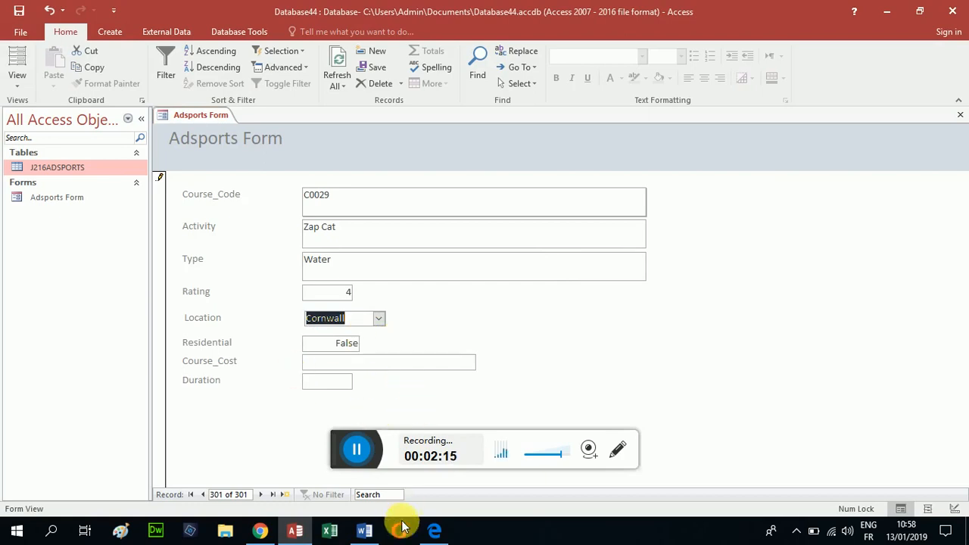
pyautogui.click(436, 530)
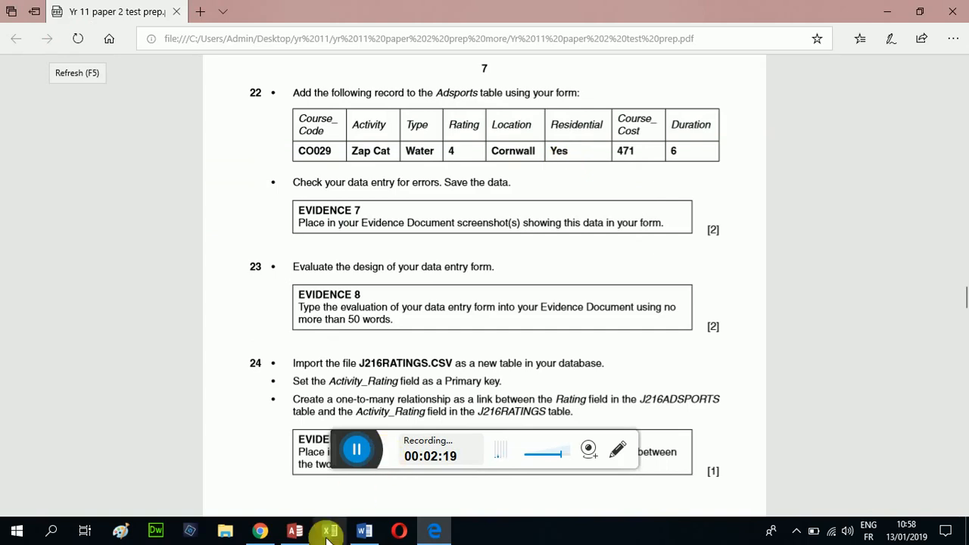
pyautogui.click(295, 530)
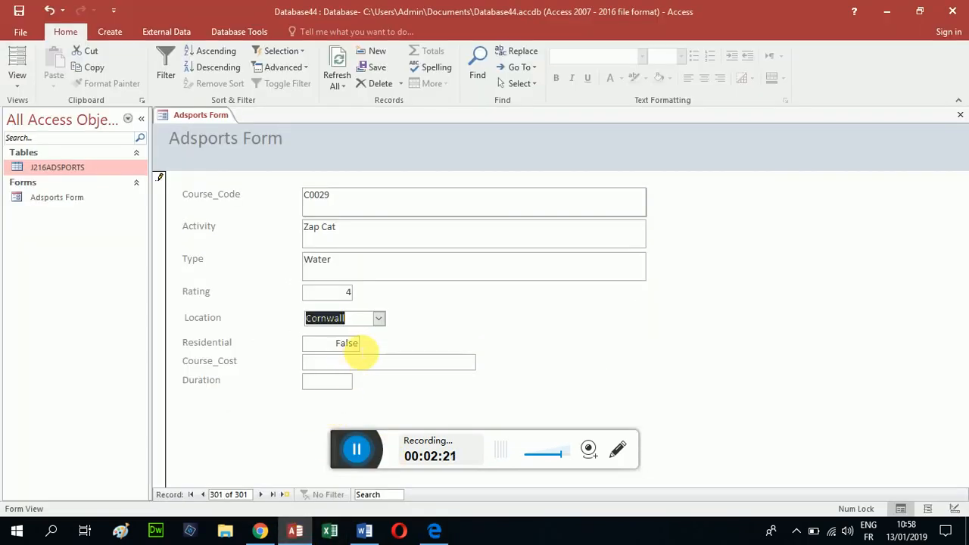
pyautogui.click(355, 344)
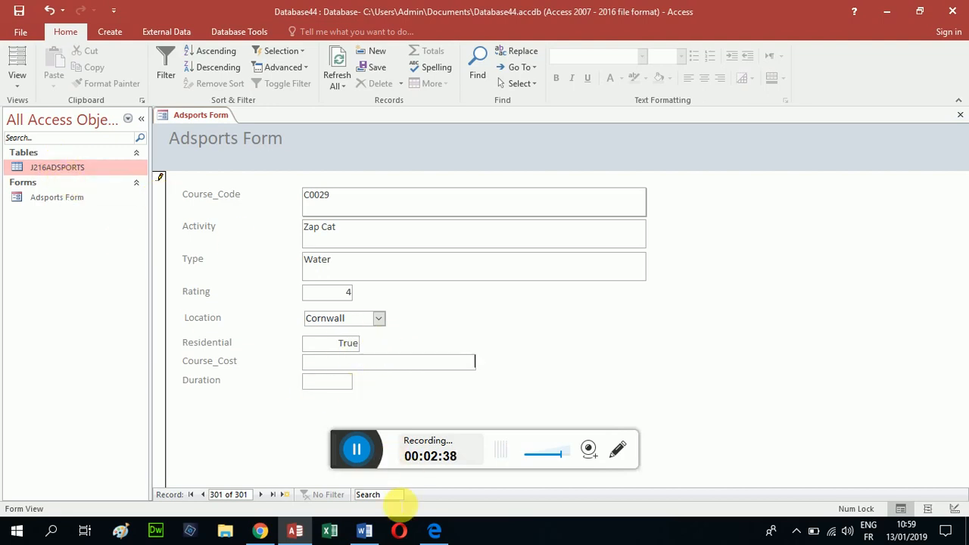
# - Enter the exam paper's Course_Cost of 471 and Duration of 6 in the new record
pyautogui.click(434, 530)
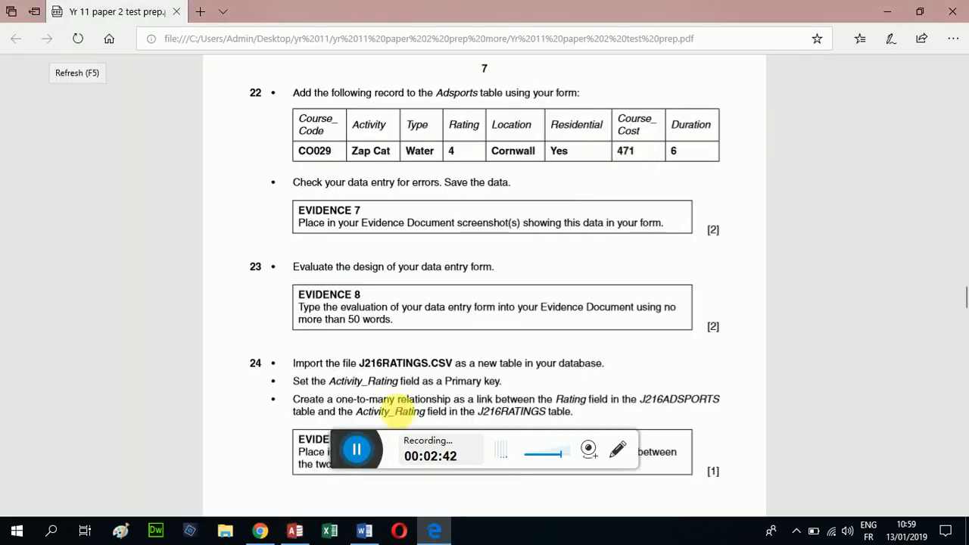
pyautogui.click(295, 532)
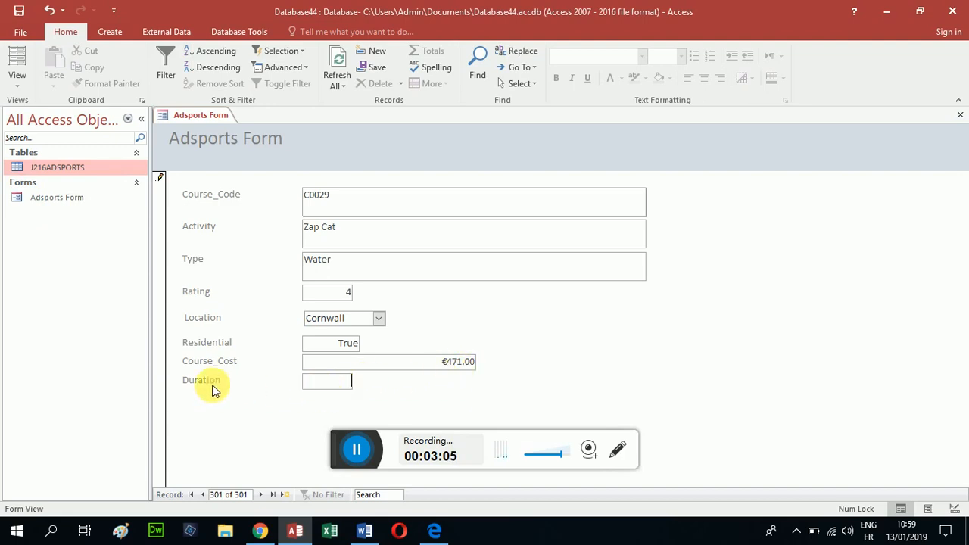
pyautogui.click(433, 530)
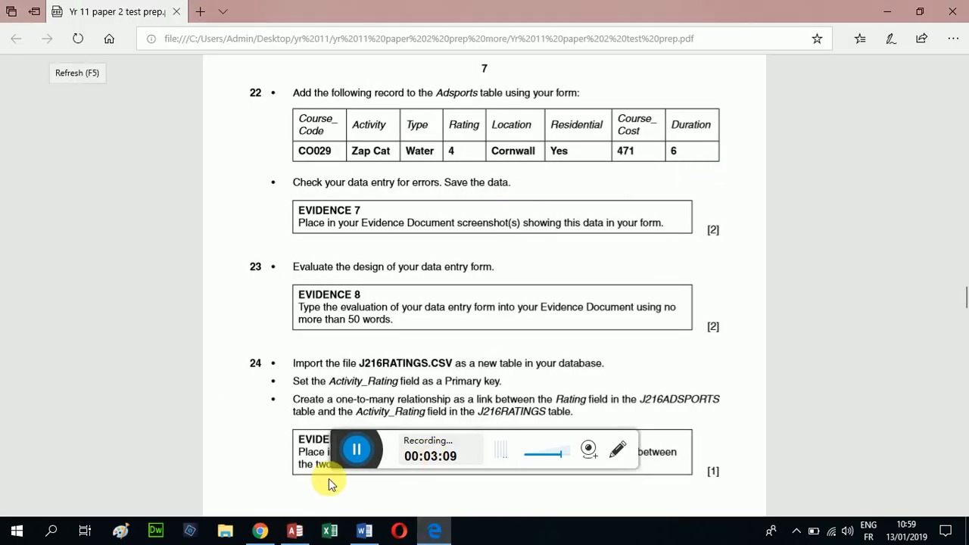
pyautogui.click(296, 530)
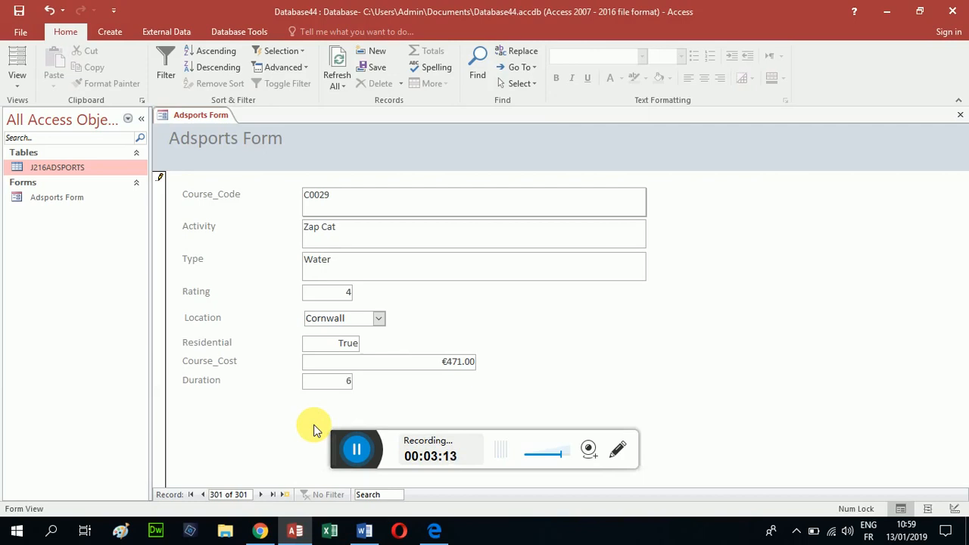
# - Check the completed form record against the question 22 table in the exam paper for data entry errors
pyautogui.click(434, 530)
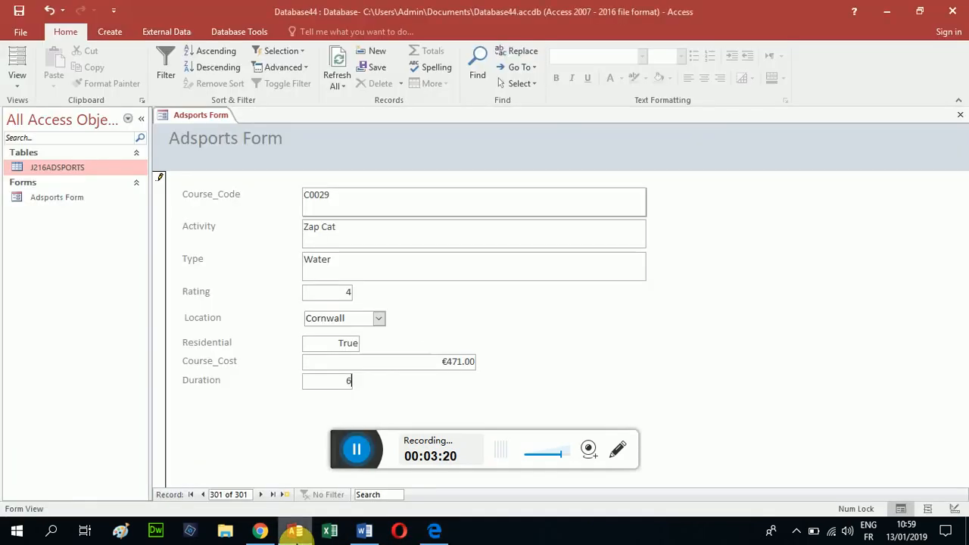
pyautogui.click(295, 530)
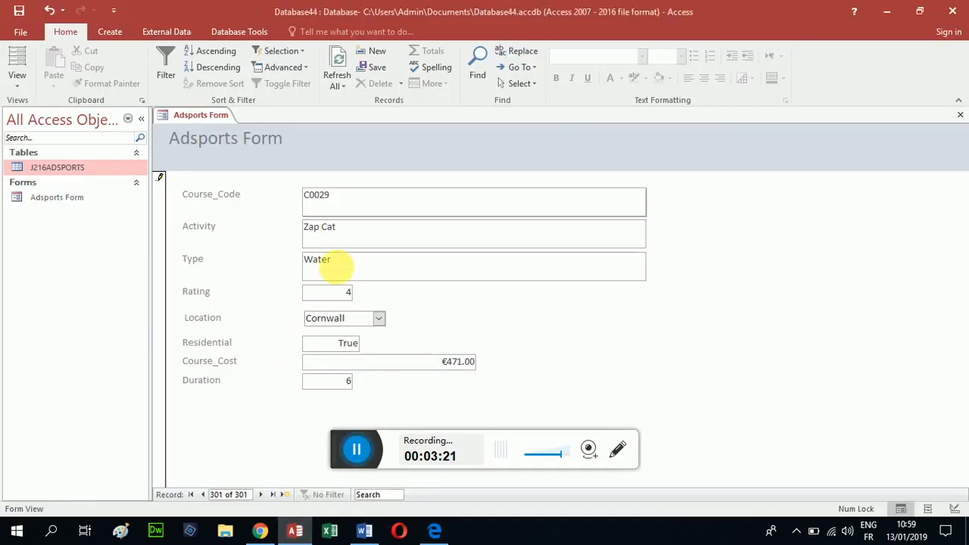
pyautogui.click(437, 529)
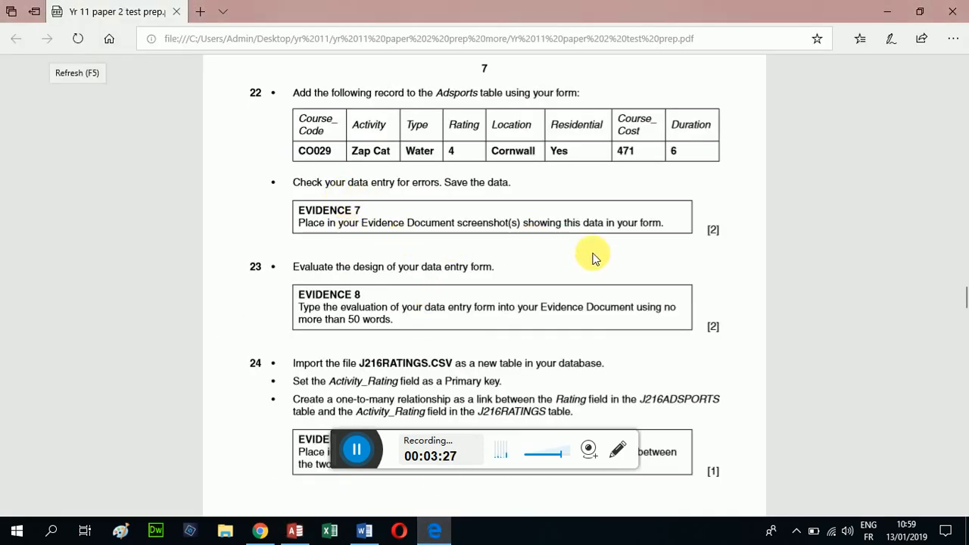
pyautogui.click(305, 541)
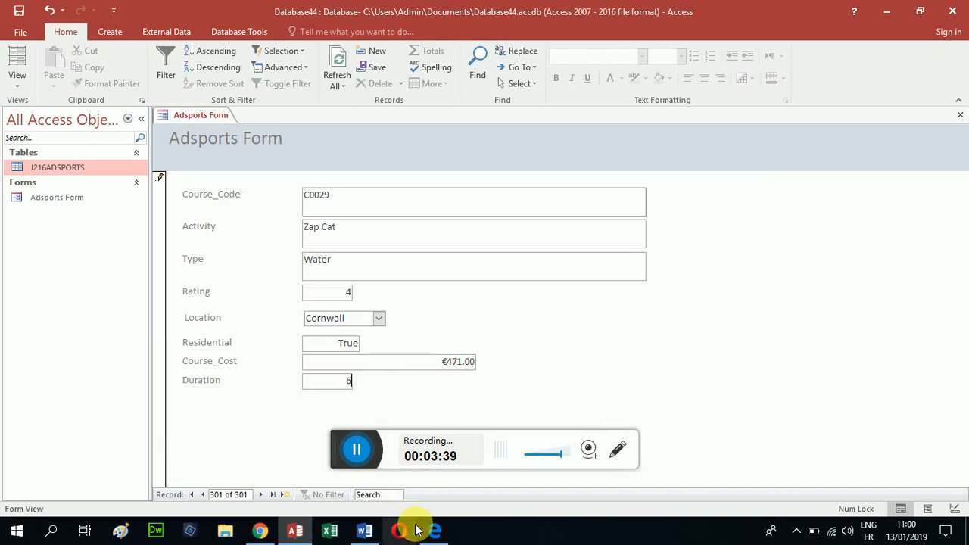
# - Switch to the Word evidence document and insert blank lines before the Step 22 Evidence 7 heading, moving it onto the next page
pyautogui.click(368, 530)
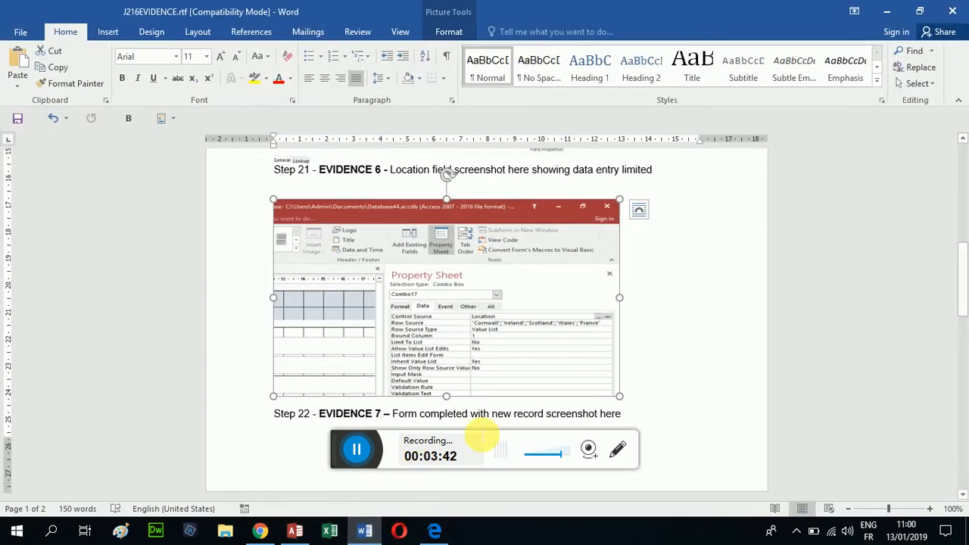
pyautogui.scroll(-5, 483, 435)
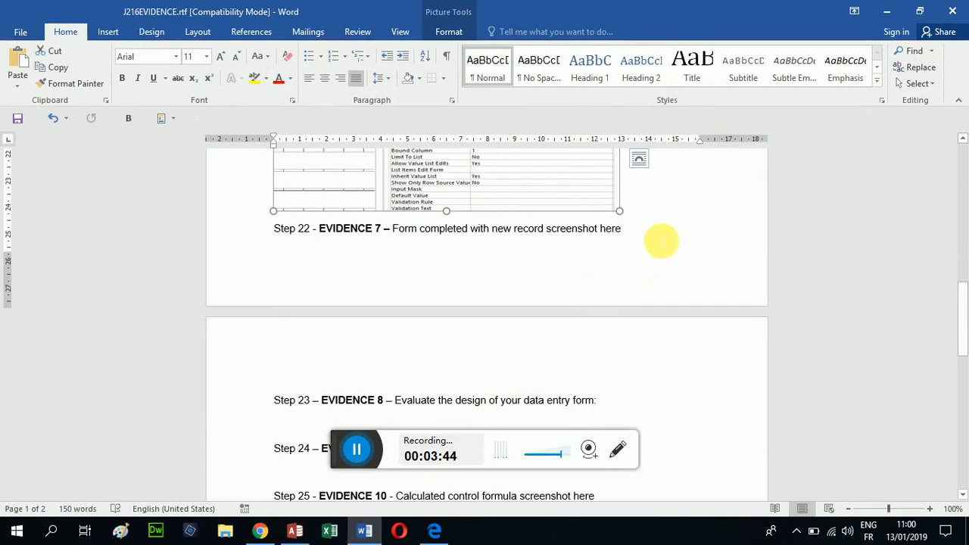
pyautogui.click(656, 230)
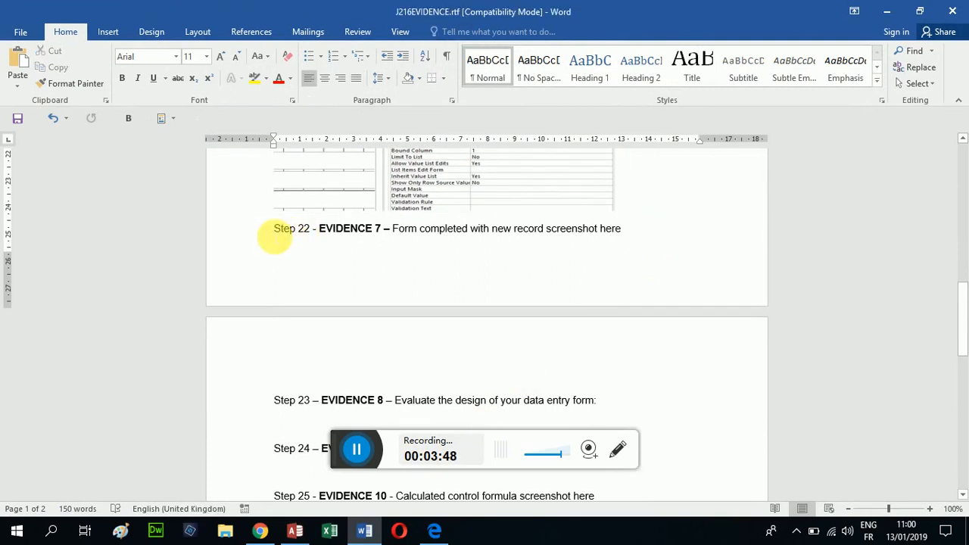
pyautogui.click(274, 231)
pyautogui.press('Return')
pyautogui.press('Return')
pyautogui.press('Return')
pyautogui.press('Return')
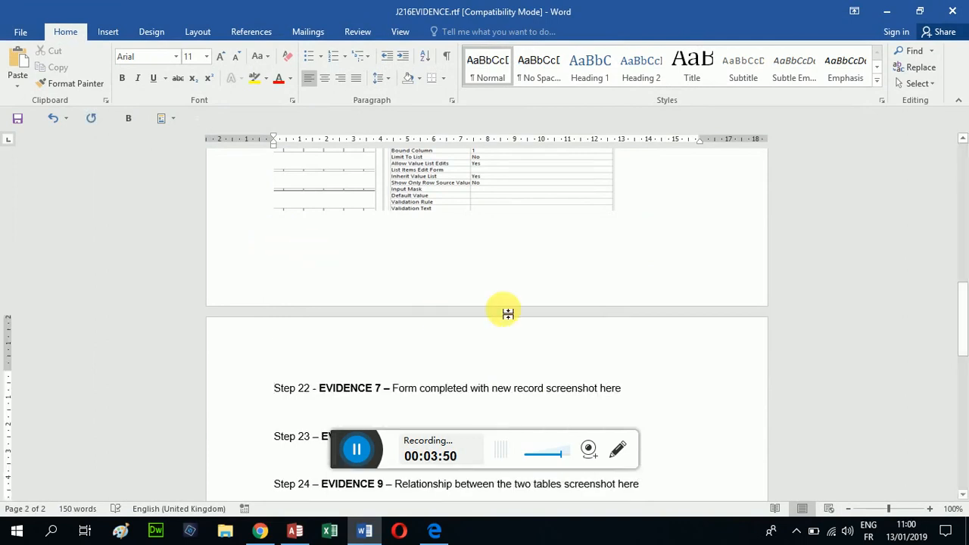
# - Paste the completed form screenshot under the Evidence 7 heading and enlarge it beyond the right text margin
pyautogui.click(630, 395)
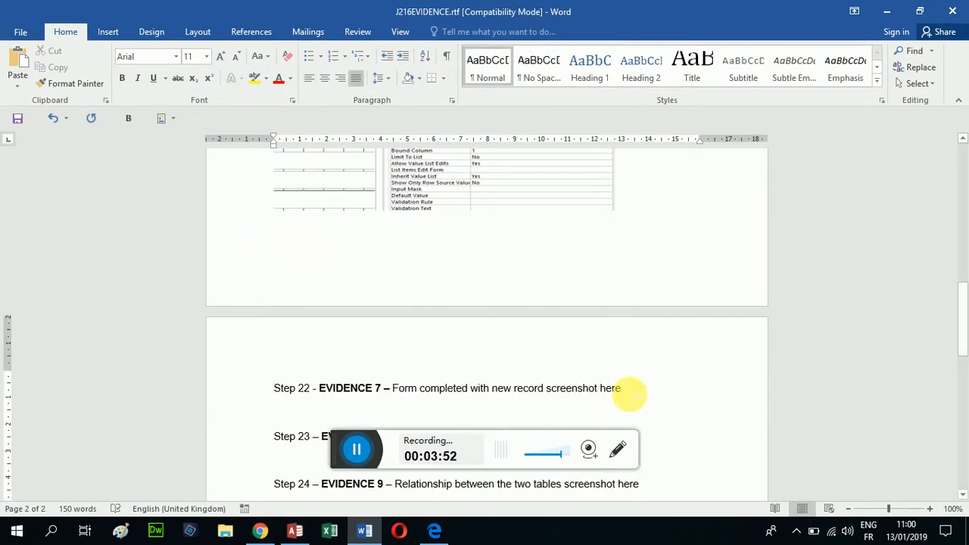
pyautogui.hotkey('ctrl', 'v')
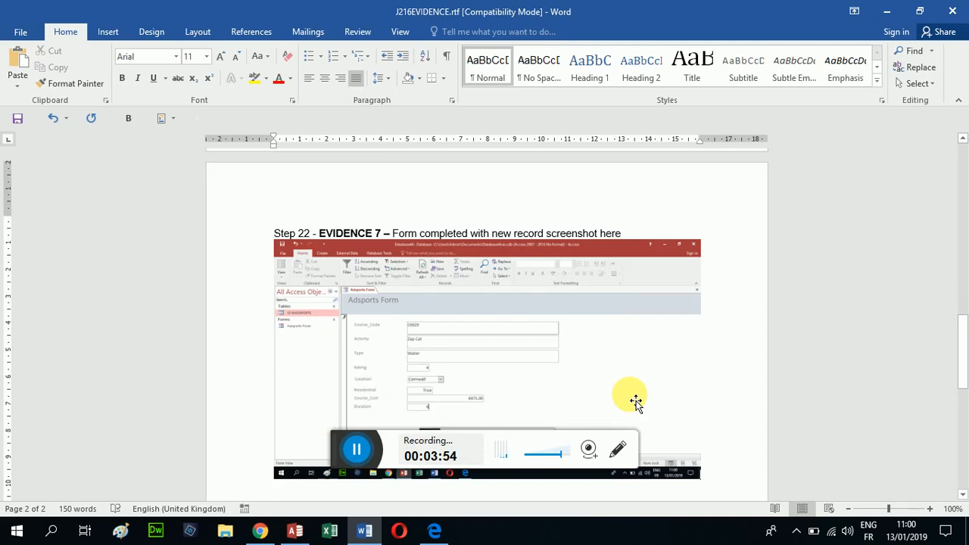
pyautogui.scroll(-2, 633, 400)
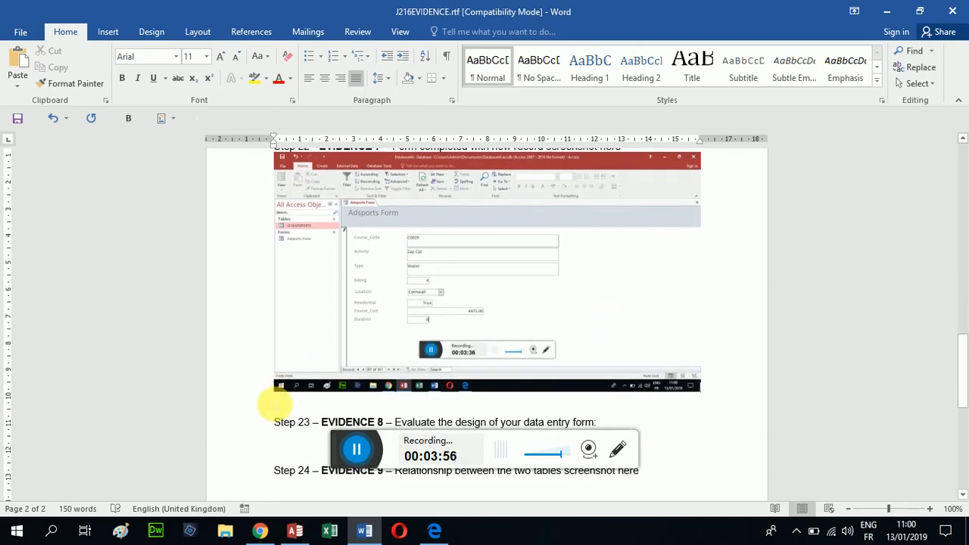
pyautogui.click(281, 387)
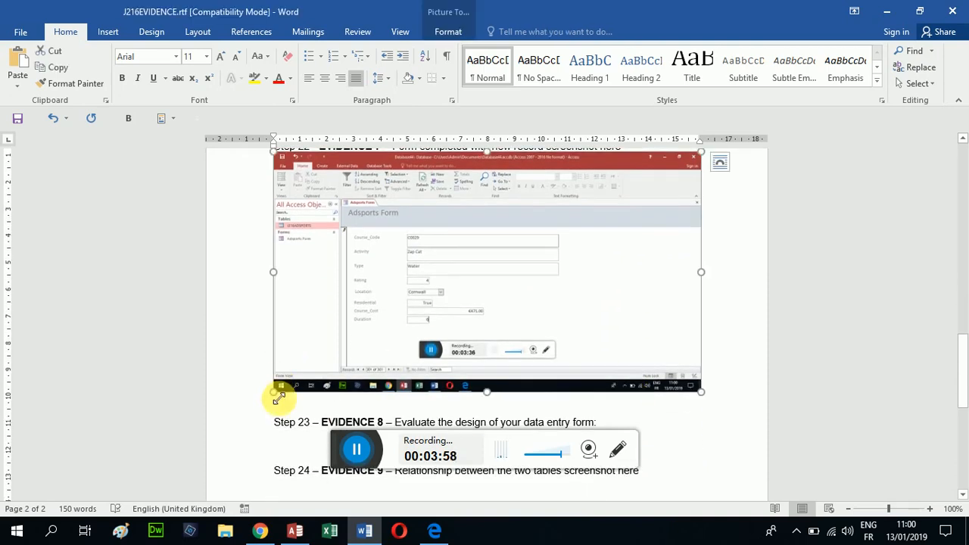
pyautogui.moveTo(278, 399); pyautogui.dragTo(249, 428)
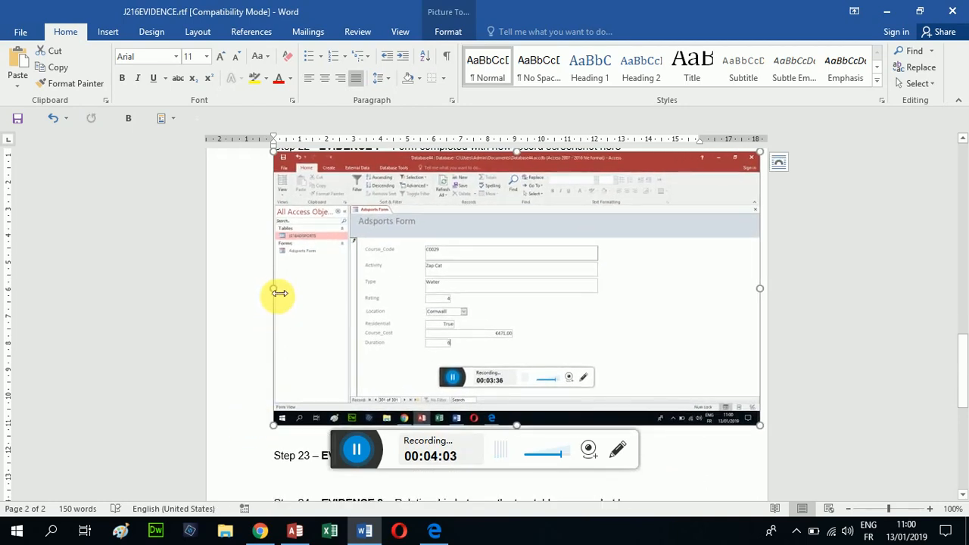
pyautogui.moveTo(280, 293); pyautogui.dragTo(255, 288)
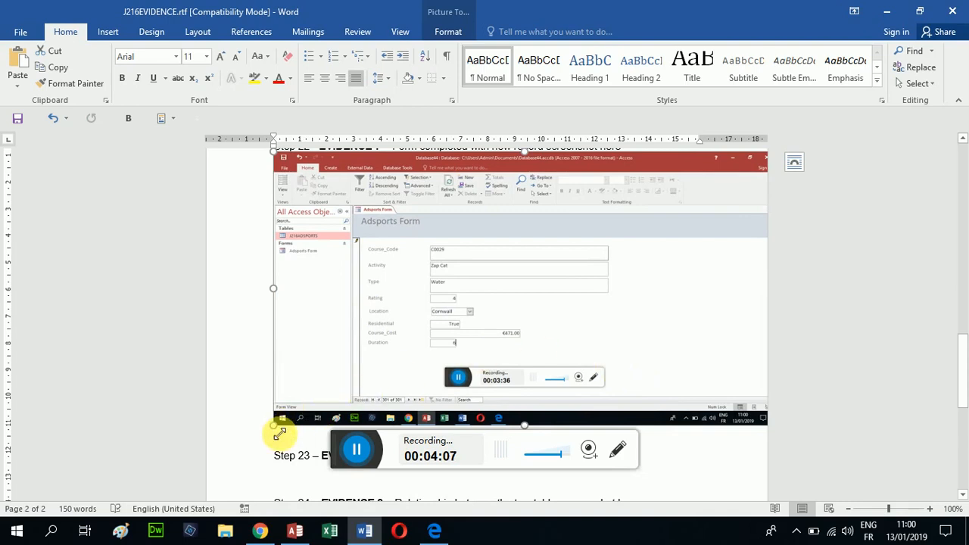
pyautogui.moveTo(279, 434); pyautogui.dragTo(281, 411)
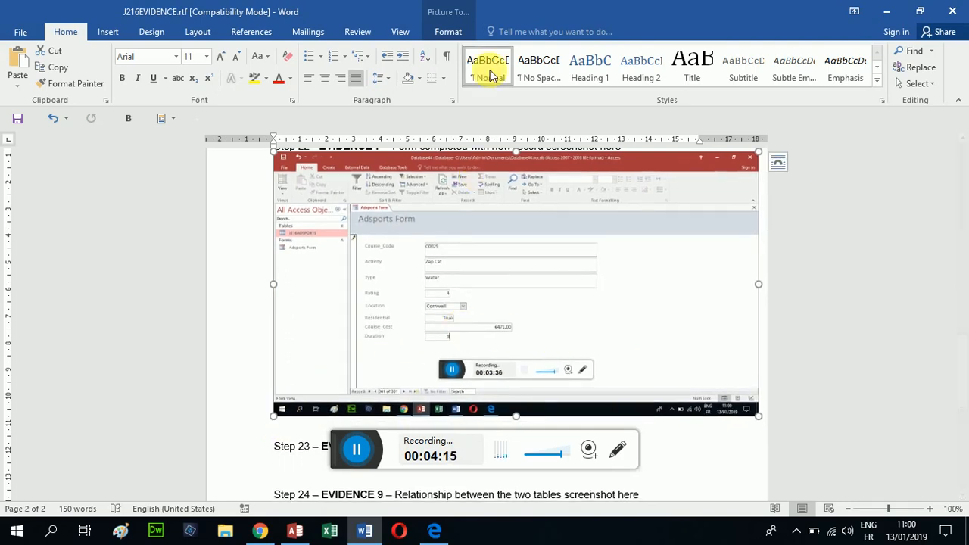
# - Crop the taskbar and part of the navigation pane off the Evidence 7 screenshot, and enlarge the cropped picture
pyautogui.rightClick(412, 227)
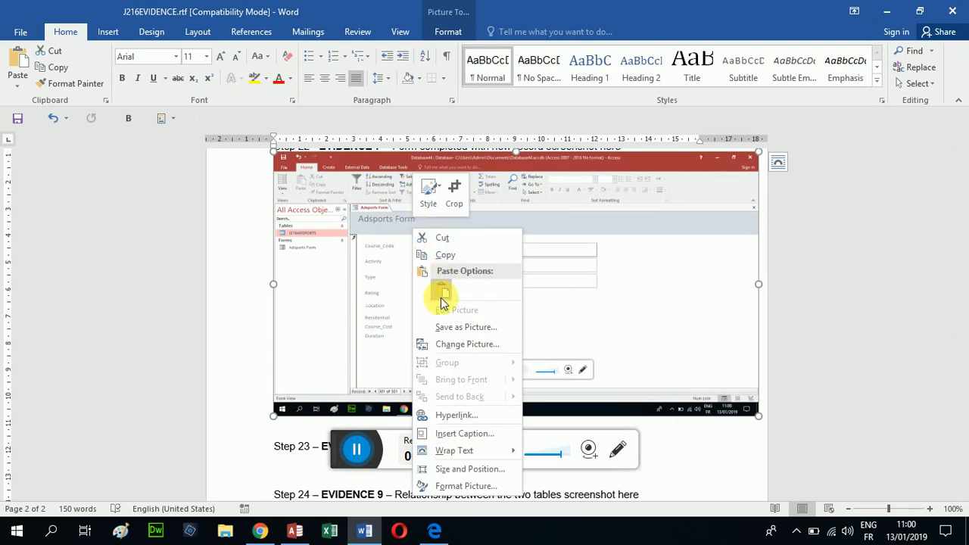
pyautogui.rightClick(360, 331)
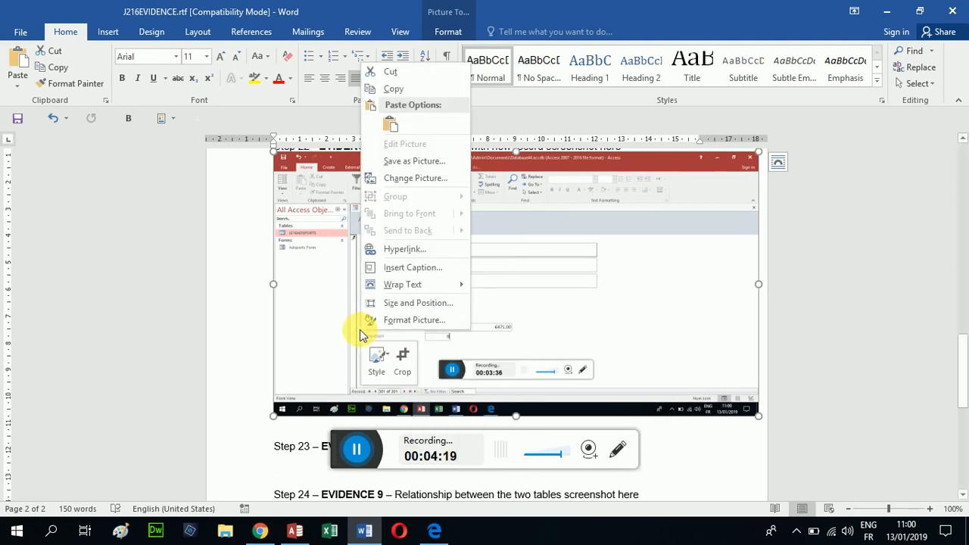
pyautogui.click(402, 360)
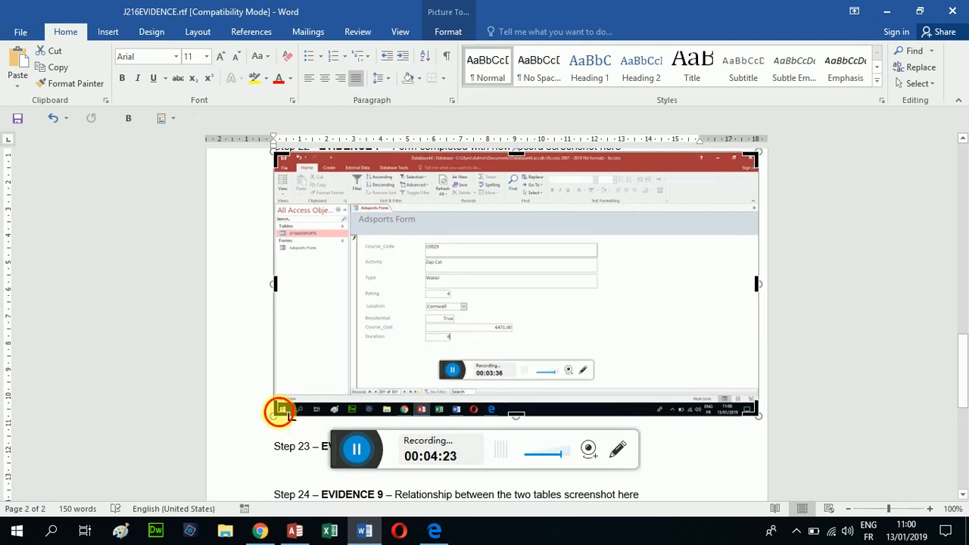
pyautogui.moveTo(281, 410); pyautogui.dragTo(324, 385)
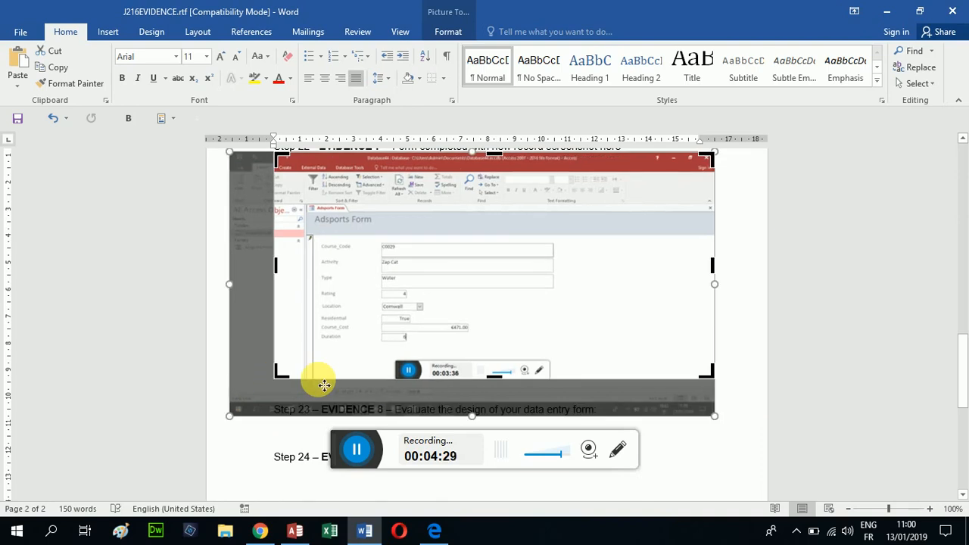
pyautogui.click(324, 386)
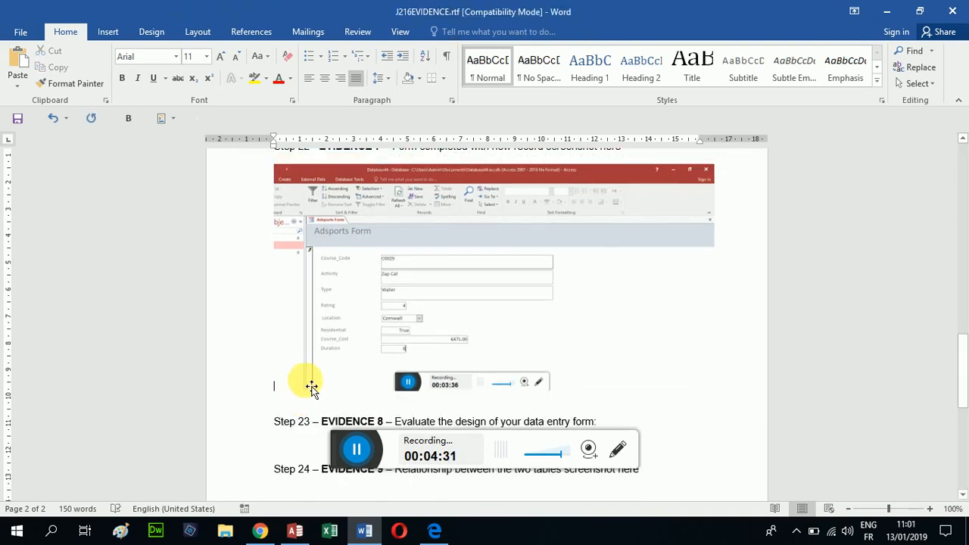
pyautogui.click(320, 380)
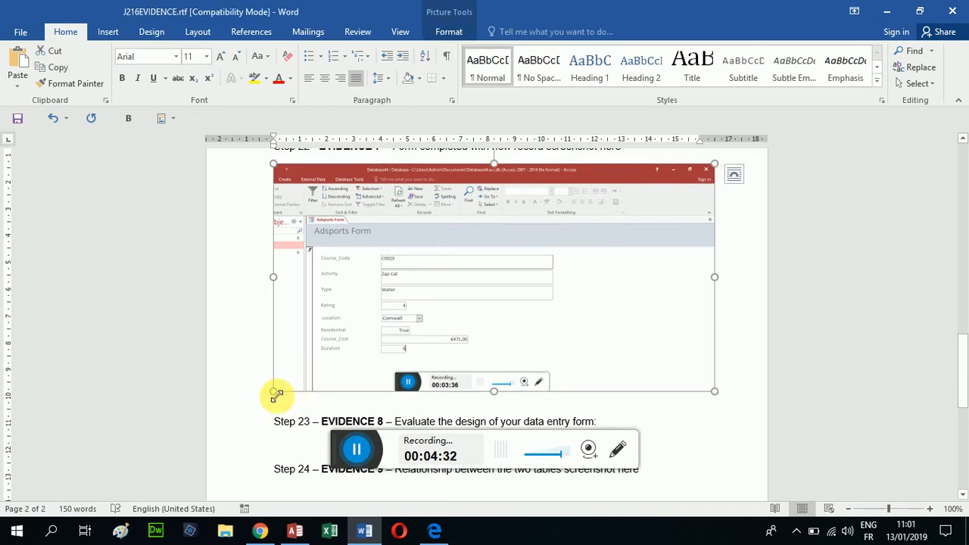
pyautogui.moveTo(276, 395); pyautogui.dragTo(217, 444)
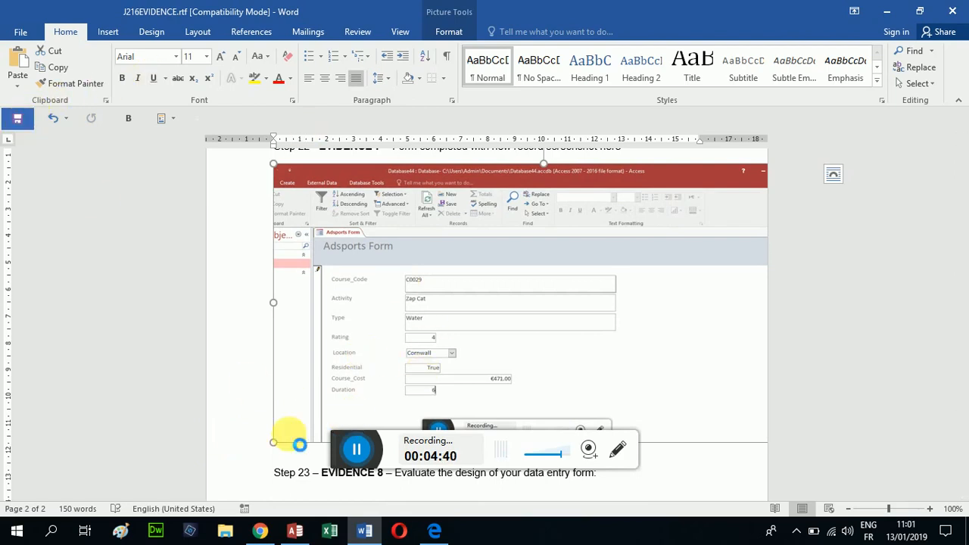
# - Switch to the exam paper and read question 23 with the Evidence 8 requirements for evaluating the data entry form
pyautogui.click(436, 534)
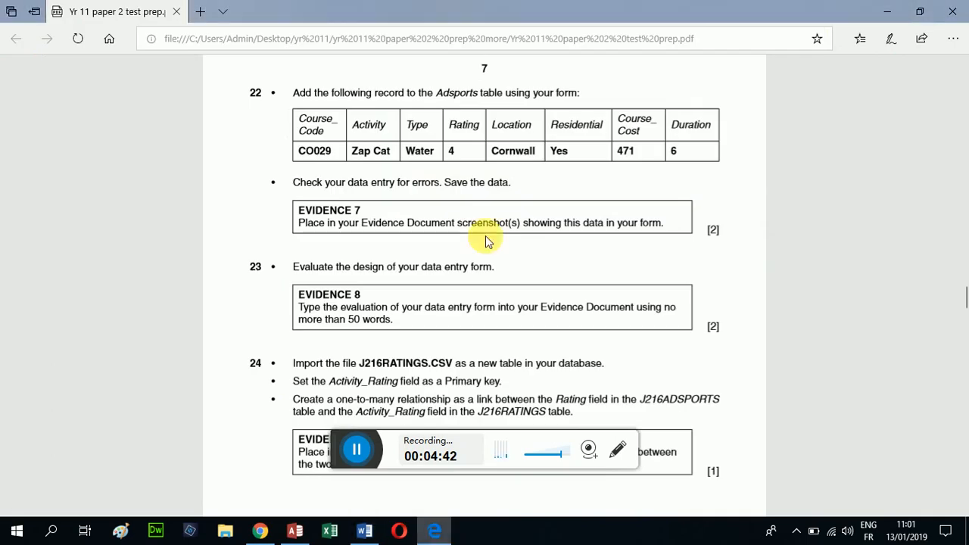
pyautogui.scroll(-1, 417, 281)
pyautogui.scroll(-1, 417, 285)
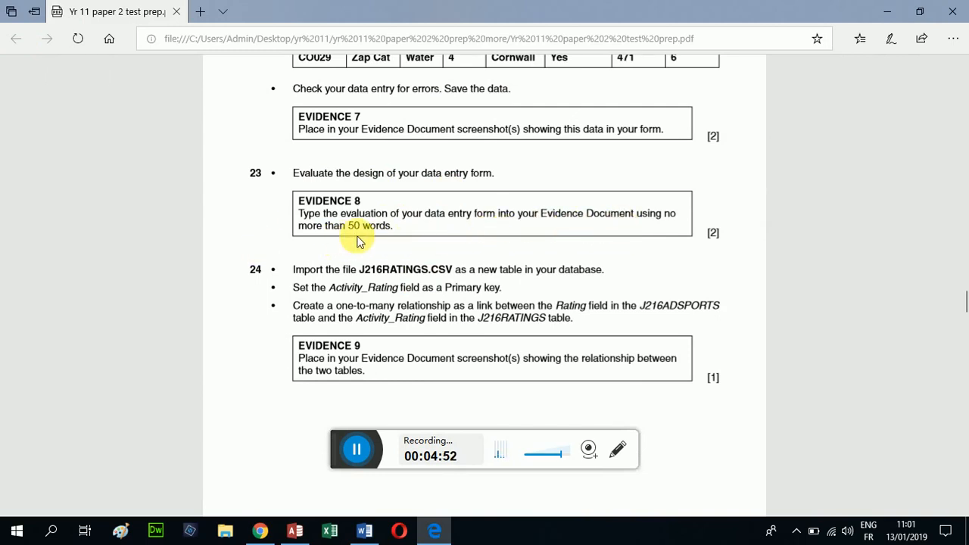
pyautogui.scroll(1, 424, 239)
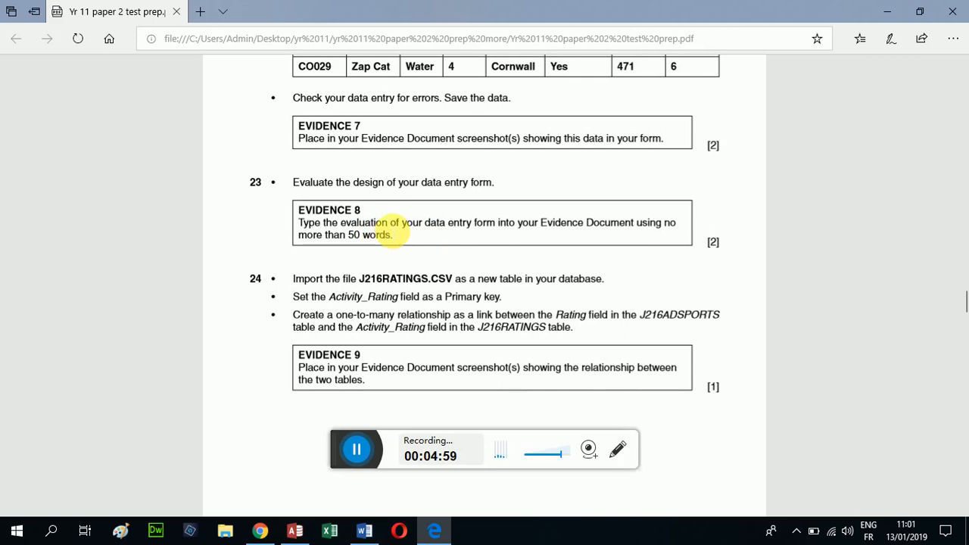
pyautogui.scroll(-1, 382, 233)
pyautogui.rightClick(386, 226)
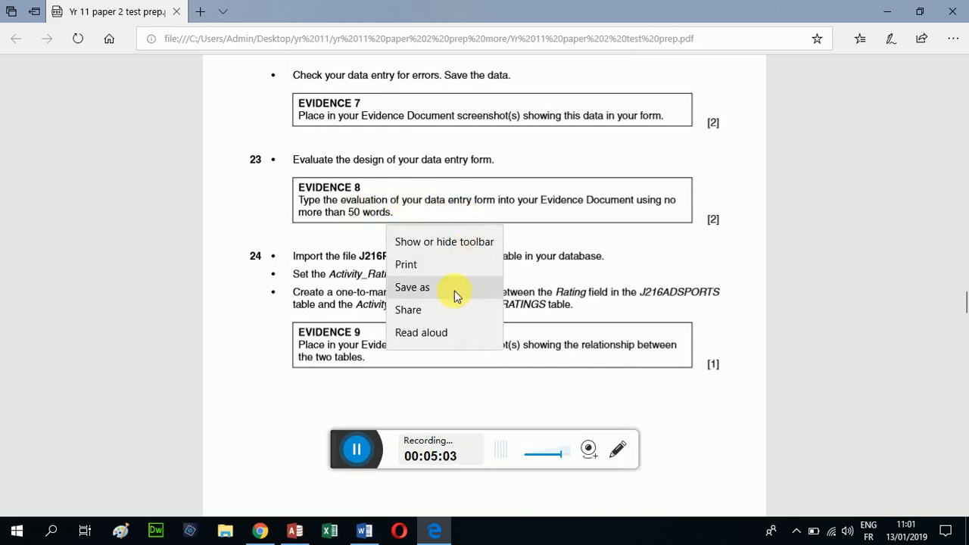
pyautogui.click(684, 240)
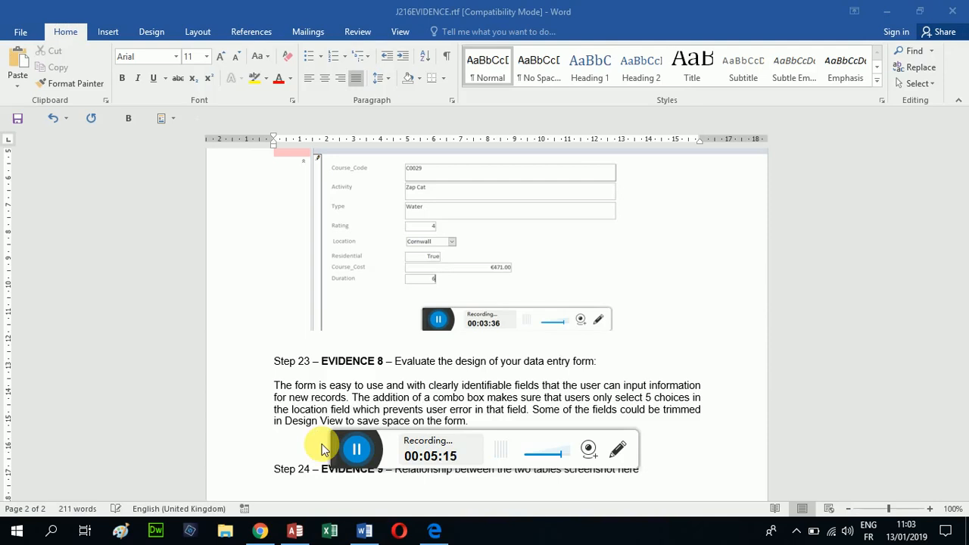
# - Review the Evidence 8 evaluation text in the Word document against the form screenshot, checking the field layout and the Location combo box
pyautogui.scroll(-2, 365, 406)
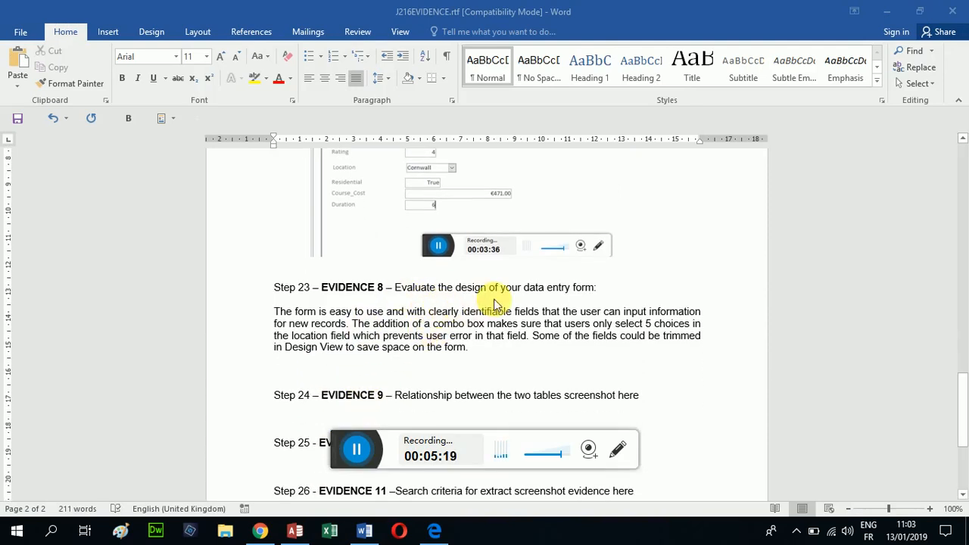
pyautogui.scroll(3, 542, 300)
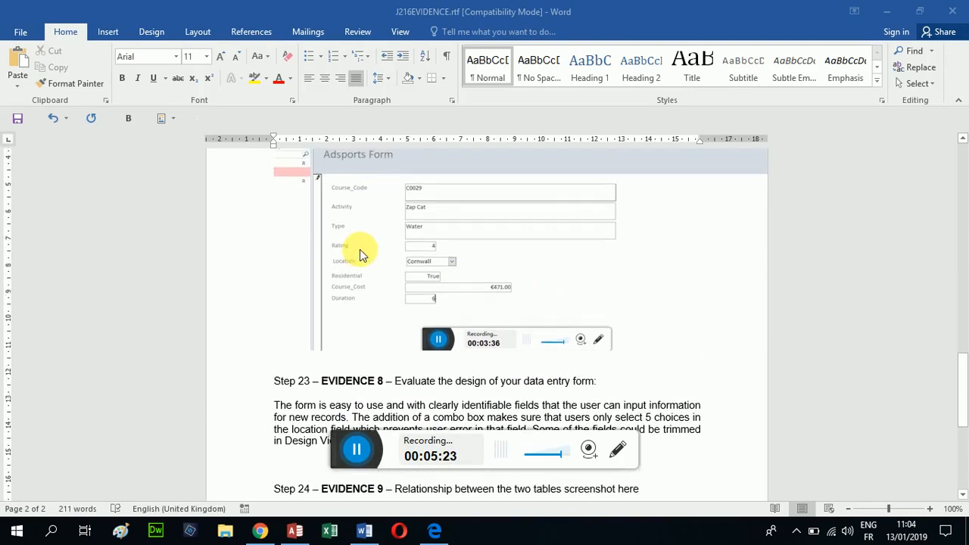
pyautogui.scroll(1, 360, 255)
pyautogui.scroll(-1, 360, 254)
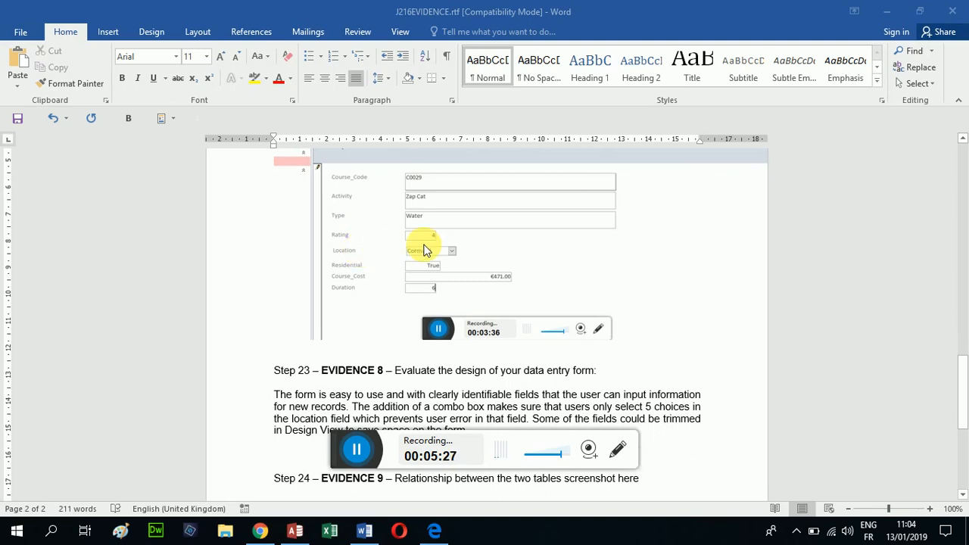
pyautogui.scroll(1, 422, 246)
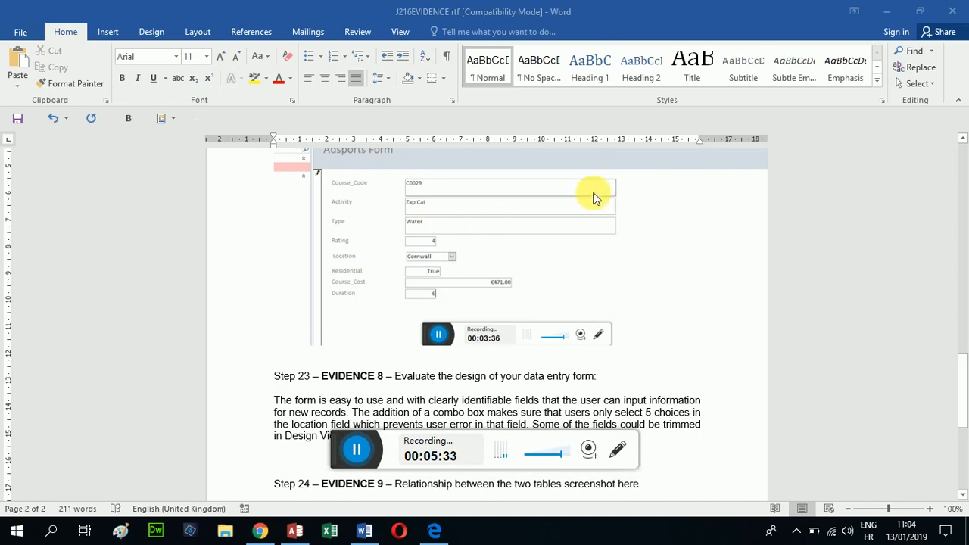
pyautogui.scroll(-1, 542, 249)
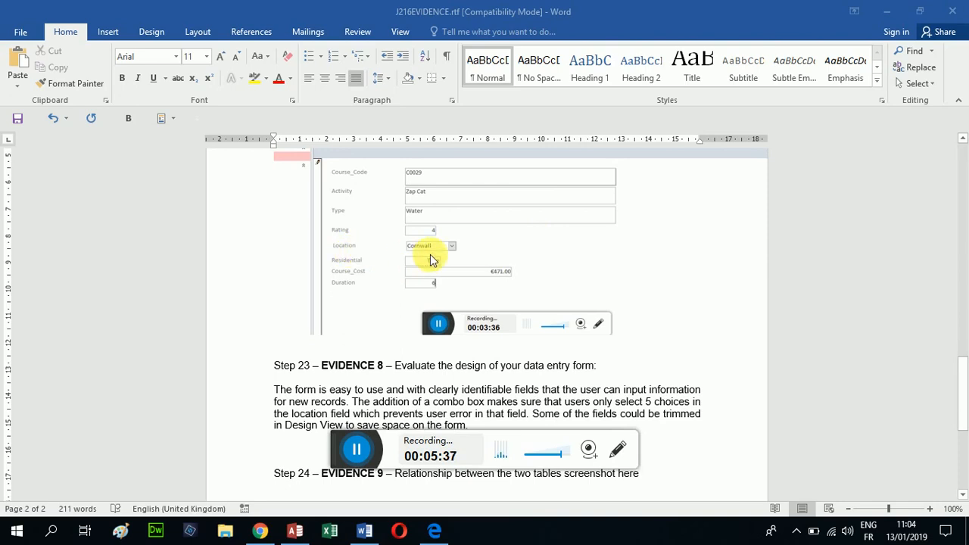
pyautogui.scroll(-3, 420, 253)
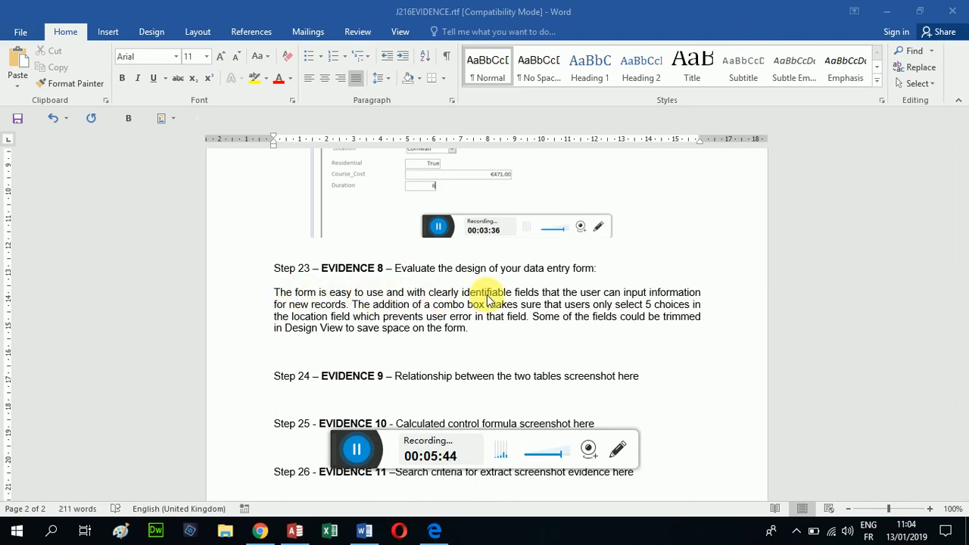
pyautogui.scroll(3, 555, 310)
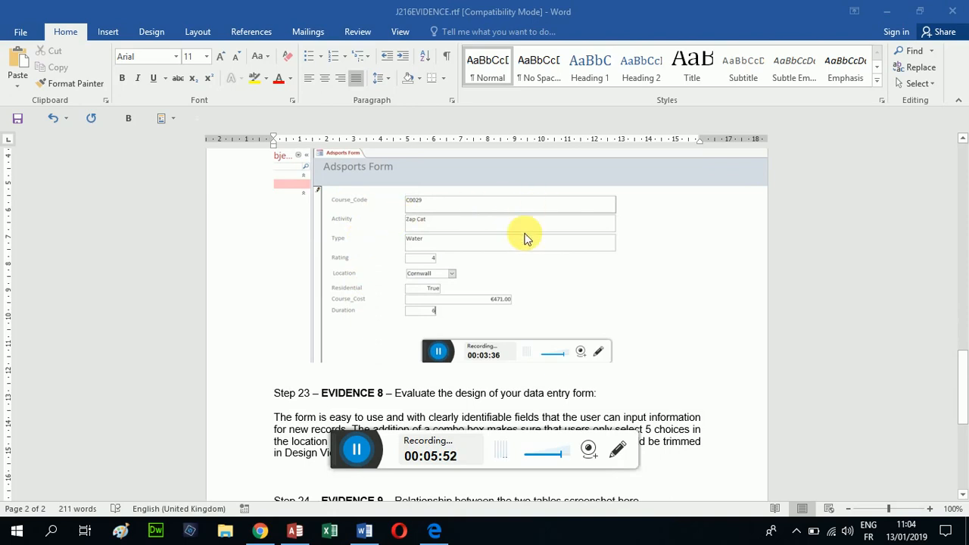
pyautogui.scroll(-1, 519, 234)
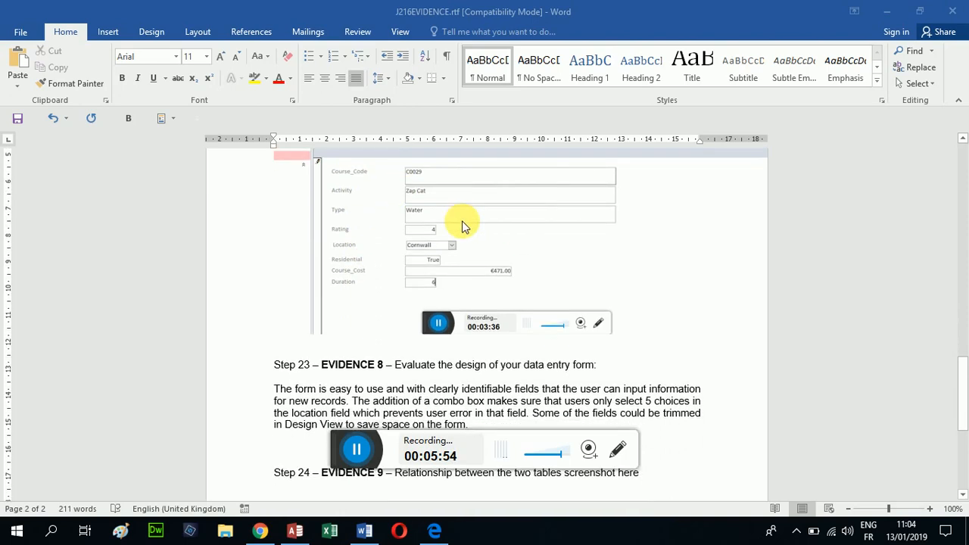
pyautogui.scroll(-1, 464, 227)
pyautogui.scroll(-1, 460, 225)
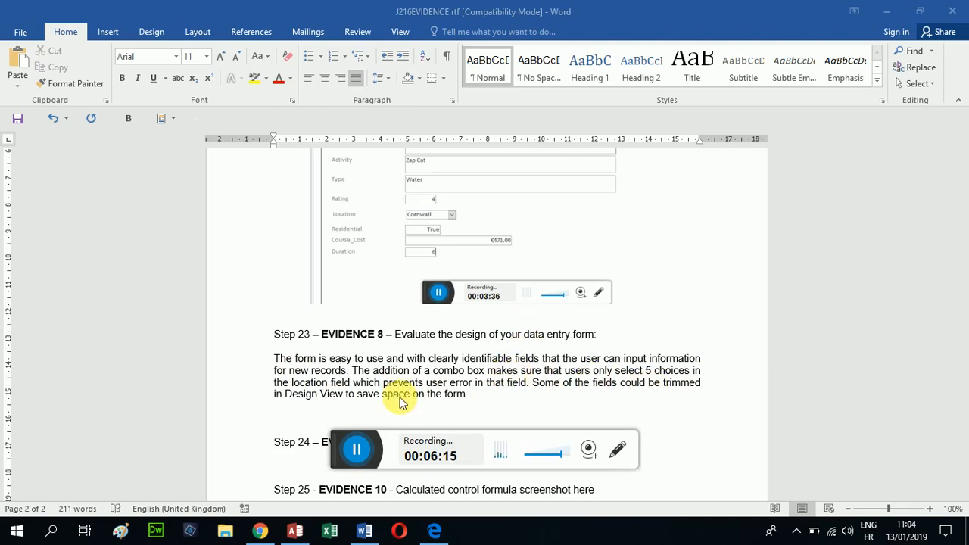
pyautogui.scroll(2, 422, 399)
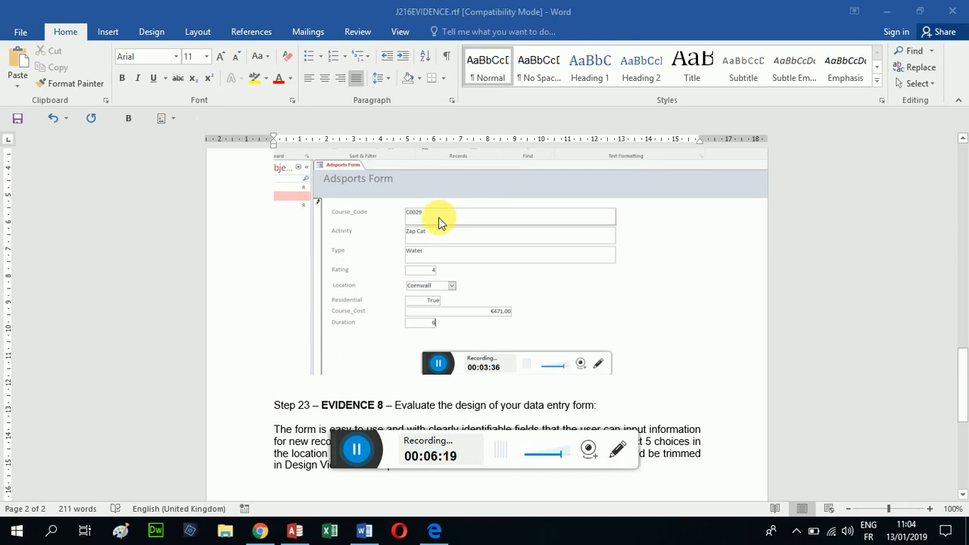
# - Switch to Access and, in the Adsports Form's Layout View, narrow the Course_Code and Activity text boxes to about the Location box's width
pyautogui.click(294, 534)
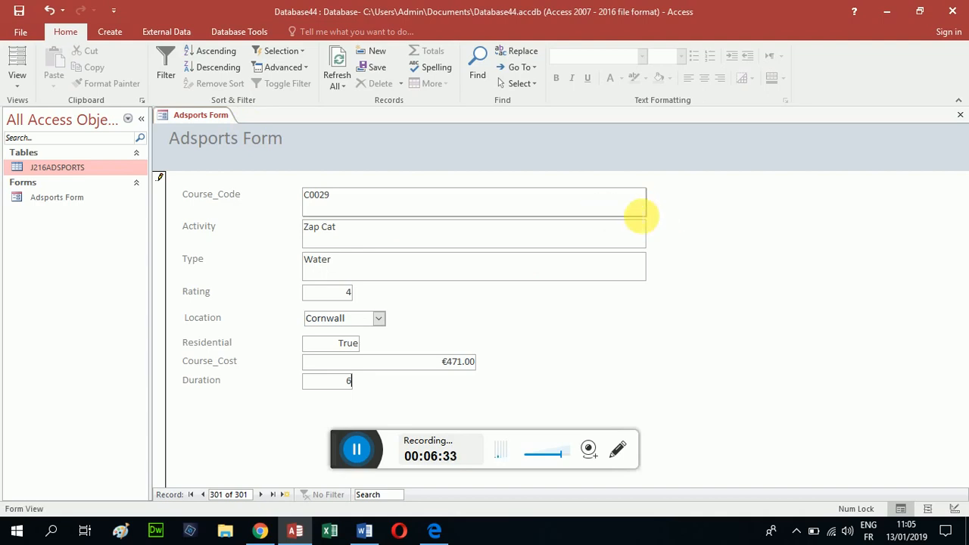
pyautogui.rightClick(637, 214)
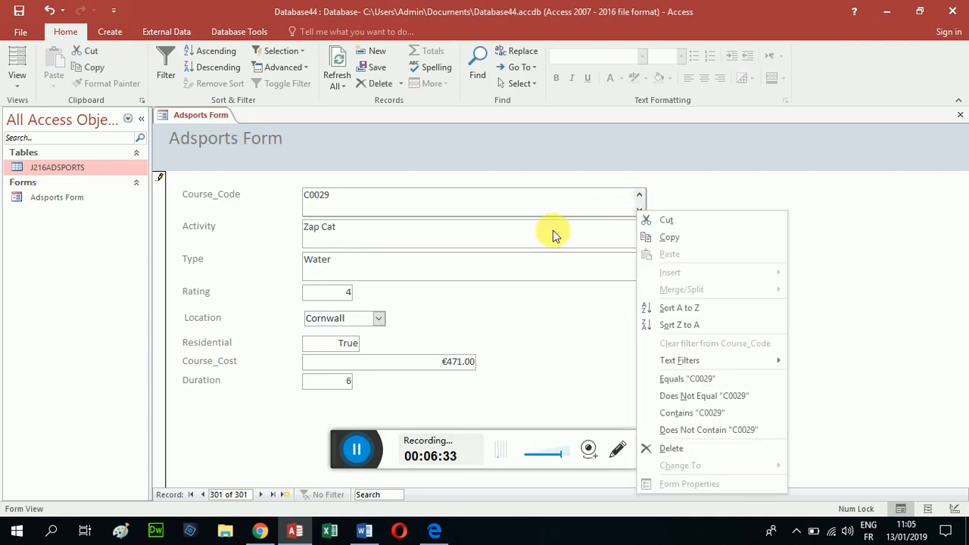
pyautogui.rightClick(198, 118)
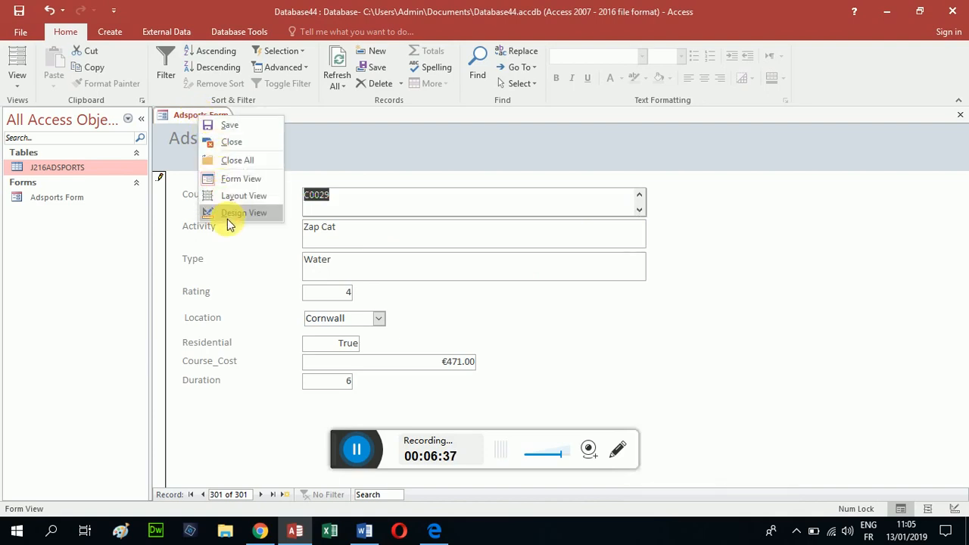
pyautogui.click(239, 197)
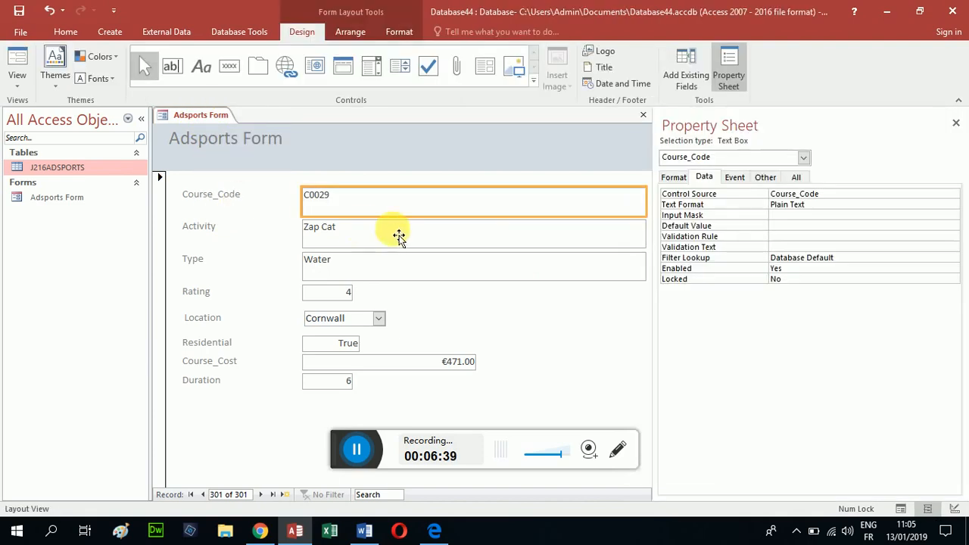
pyautogui.moveTo(653, 210); pyautogui.dragTo(380, 209)
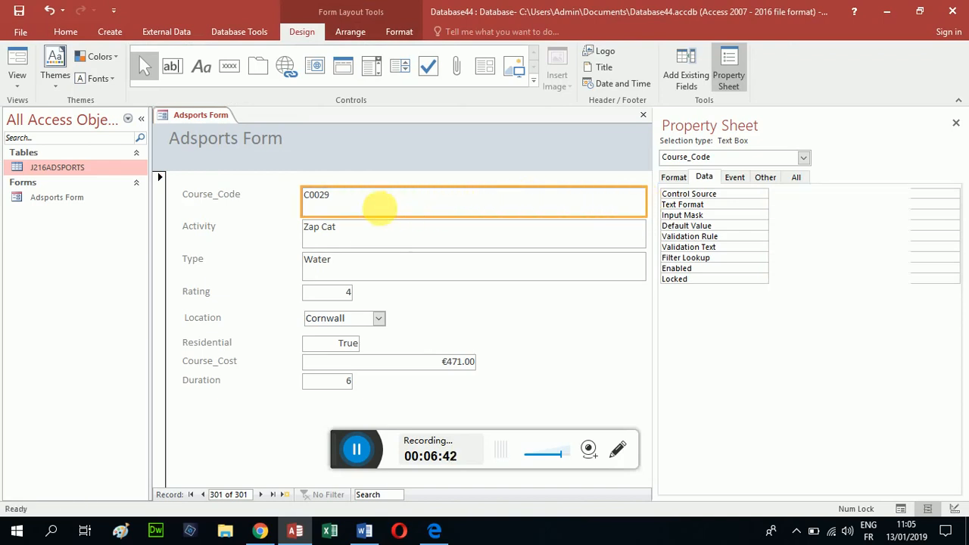
pyautogui.click(580, 247)
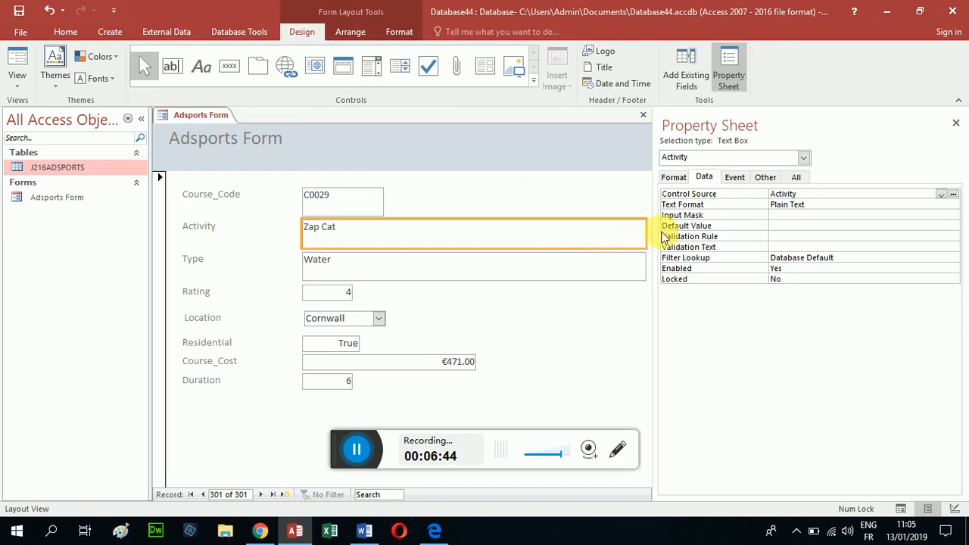
pyautogui.moveTo(649, 239); pyautogui.dragTo(397, 253)
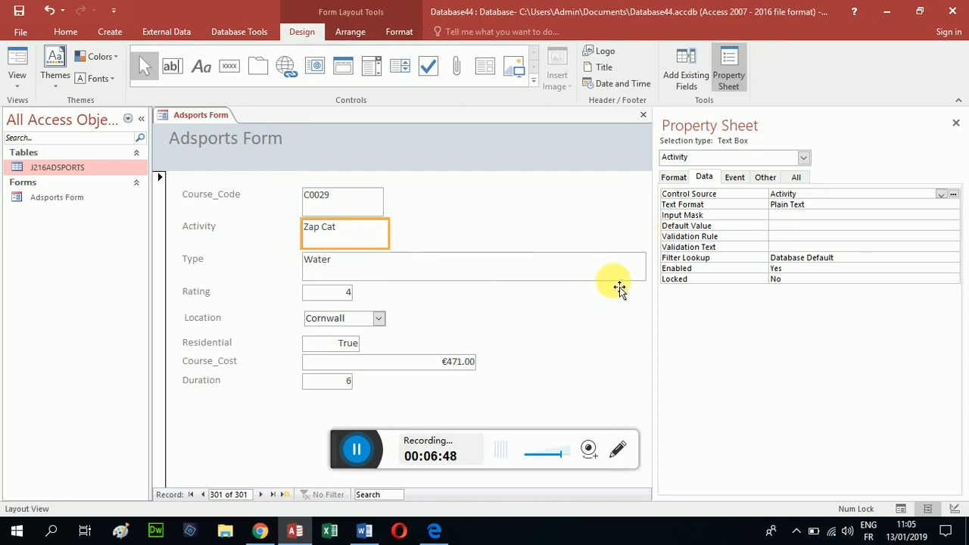
# - Try to narrow the Type text box, decline deleting the record, and move the displaced box back beside its label
pyautogui.click(637, 276)
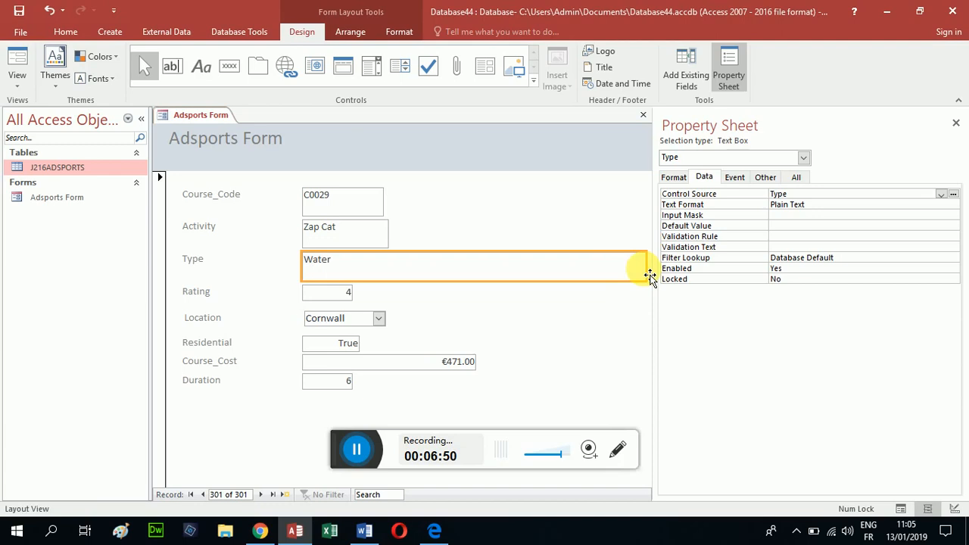
pyautogui.moveTo(643, 272); pyautogui.dragTo(530, 271)
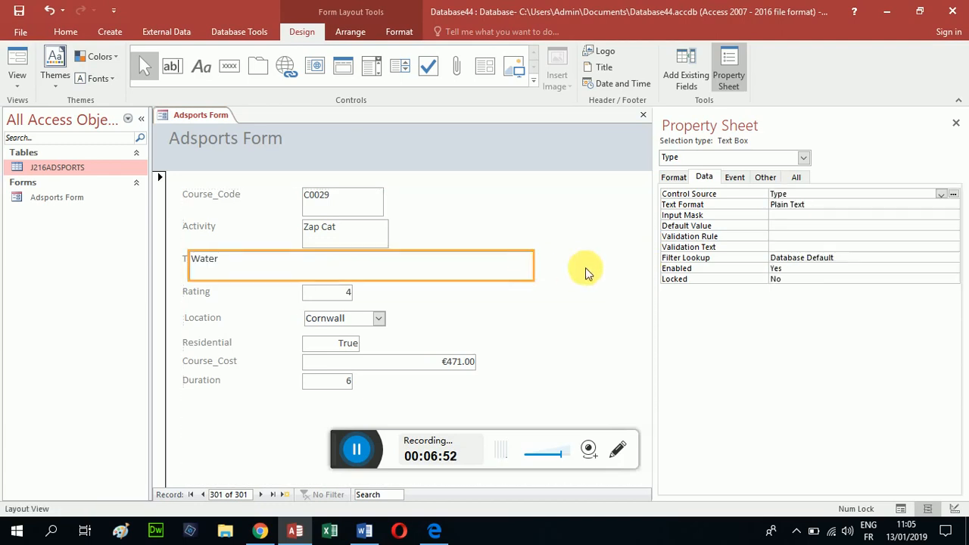
pyautogui.click(50, 12)
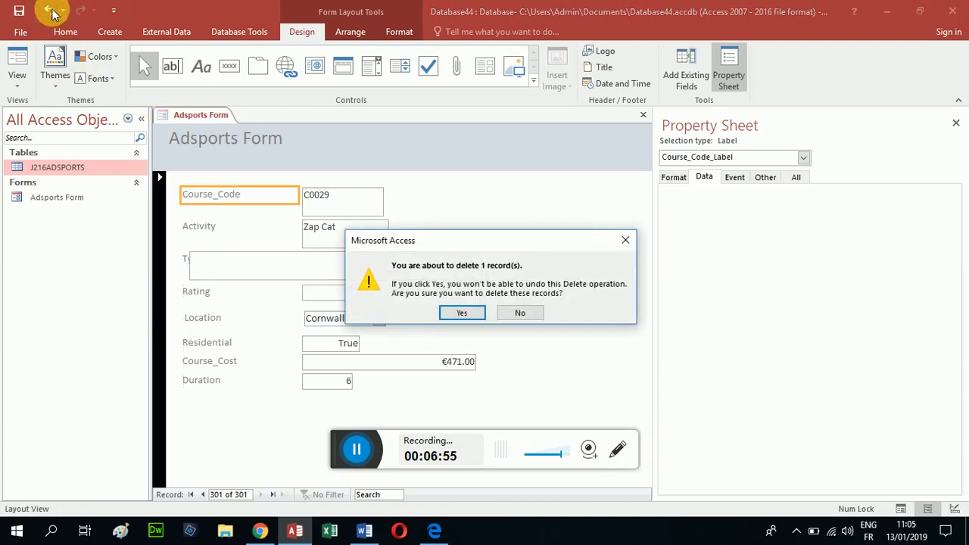
pyautogui.click(513, 313)
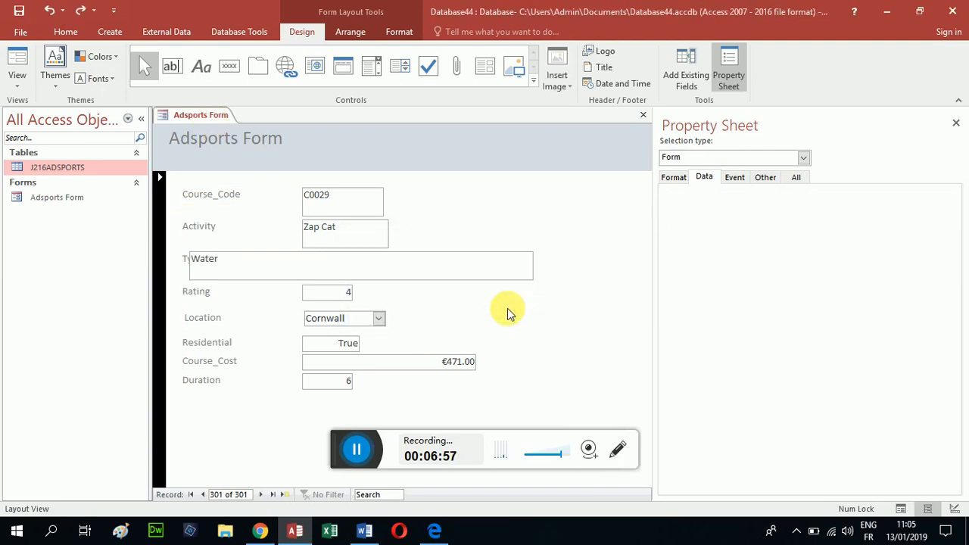
pyautogui.click(352, 275)
pyautogui.moveTo(413, 273); pyautogui.dragTo(457, 274)
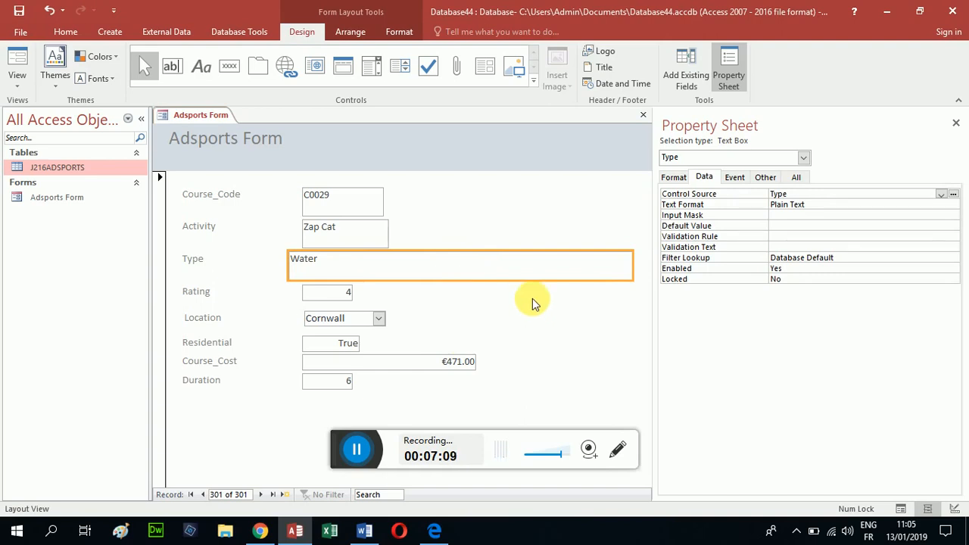
pyautogui.click(252, 150)
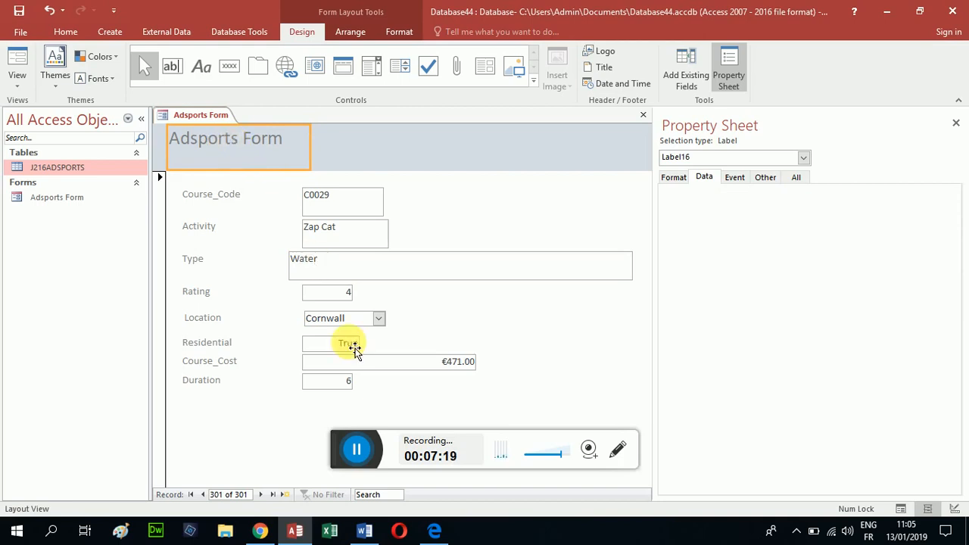
# - Save the Adsports Form's layout changes and close the form
pyautogui.rightClick(206, 116)
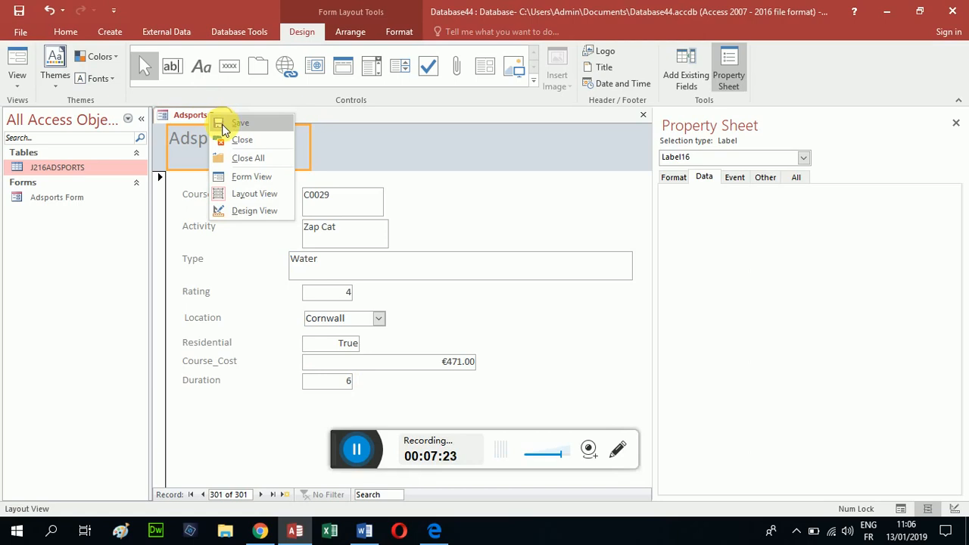
pyautogui.click(225, 124)
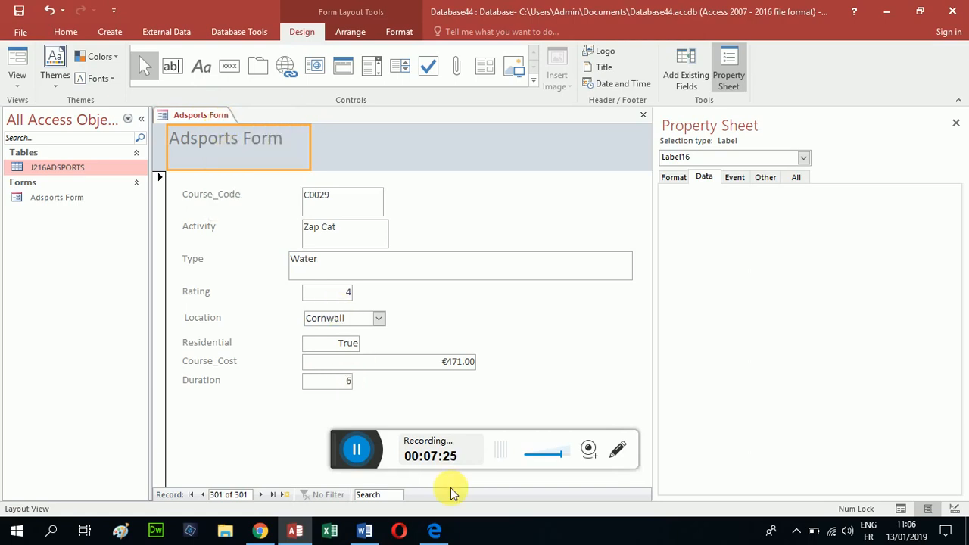
pyautogui.click(434, 530)
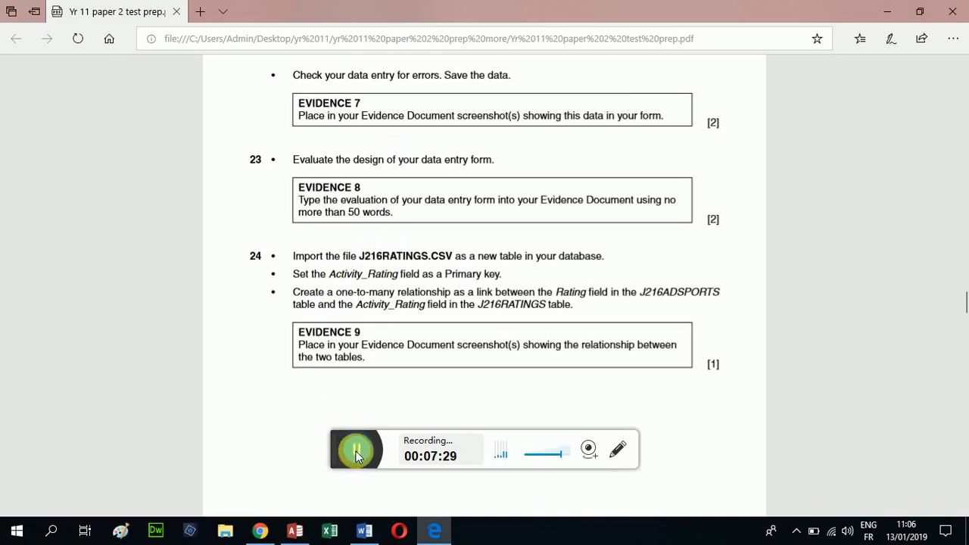
pyautogui.click(295, 530)
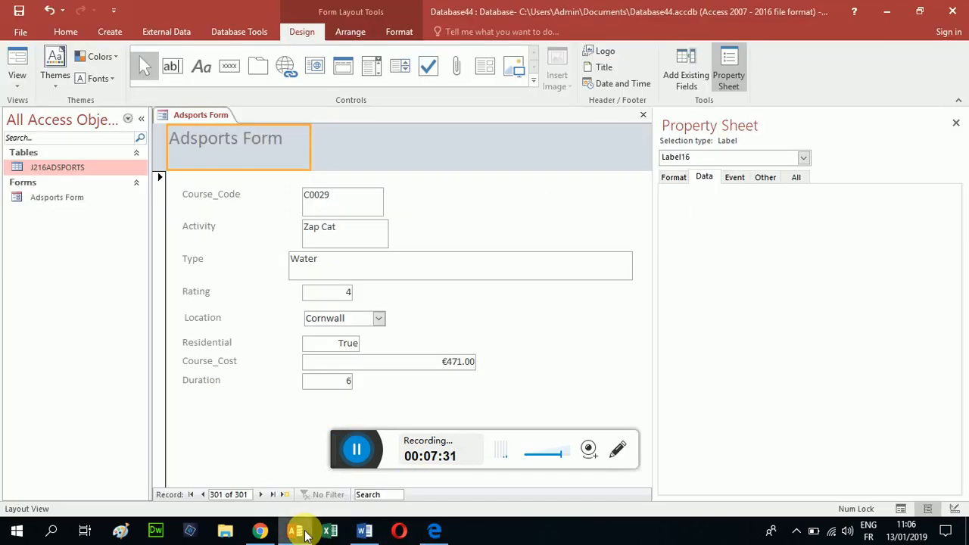
pyautogui.rightClick(201, 117)
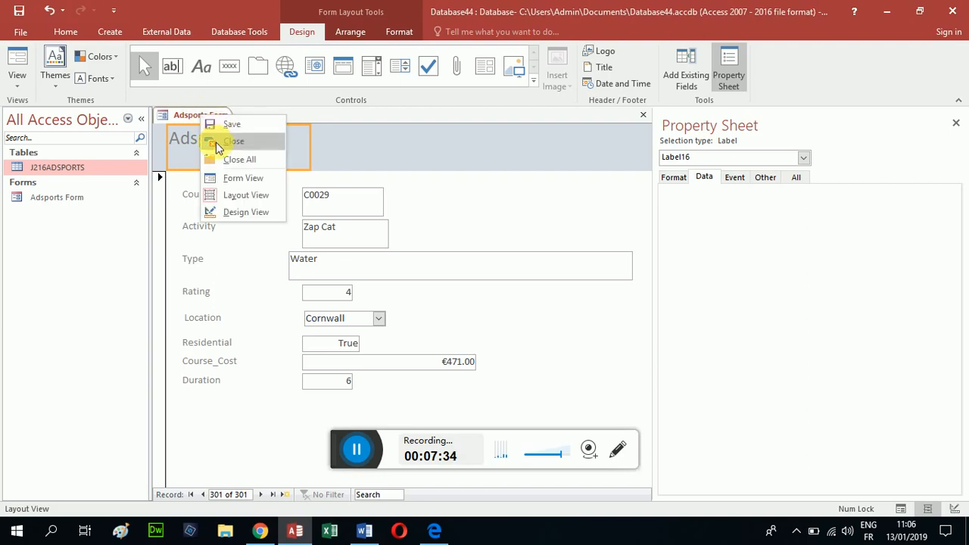
pyautogui.click(216, 143)
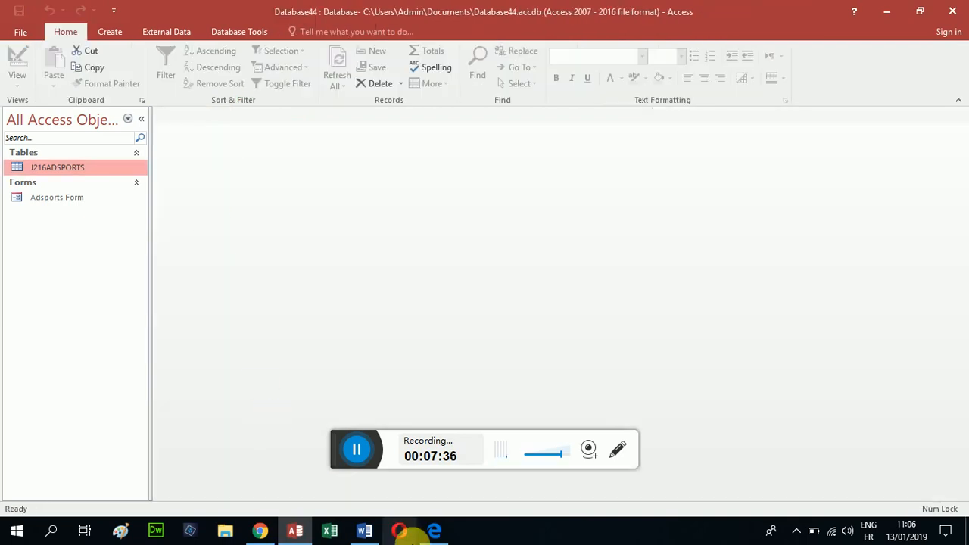
# - Switch to the exam paper and read question 24 on importing J216RATINGS.CSV, its primary key and the one-to-many relationship for Evidence 9
pyautogui.click(434, 532)
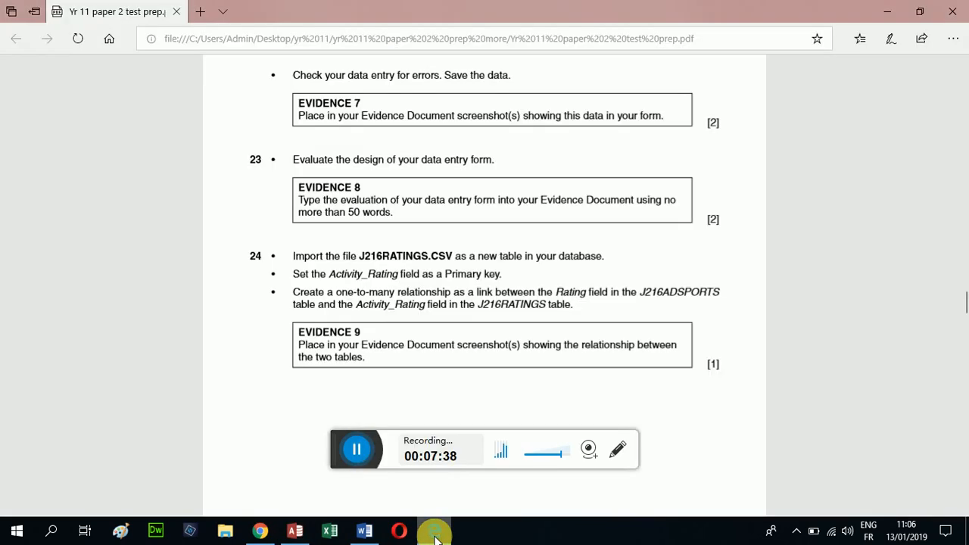
pyautogui.scroll(-1, 477, 280)
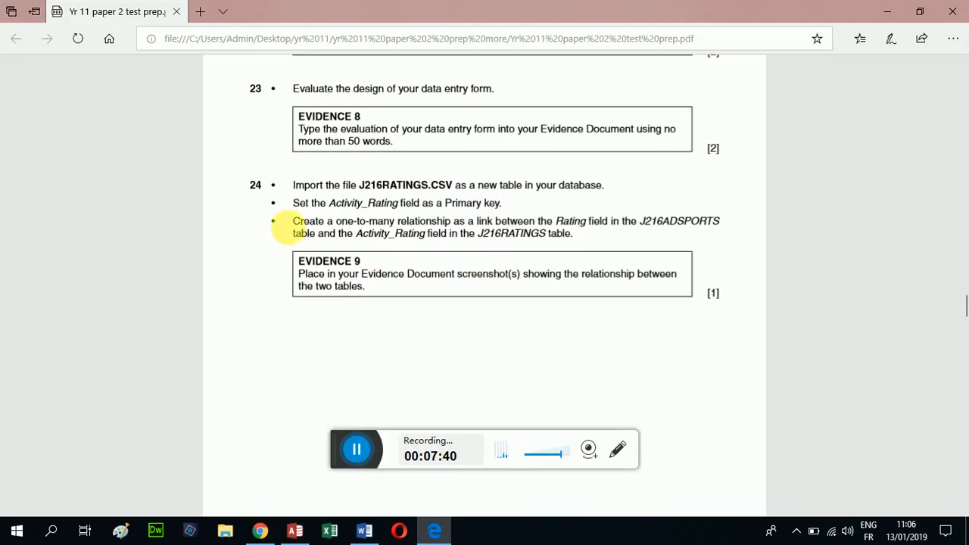
pyautogui.scroll(-1, 309, 212)
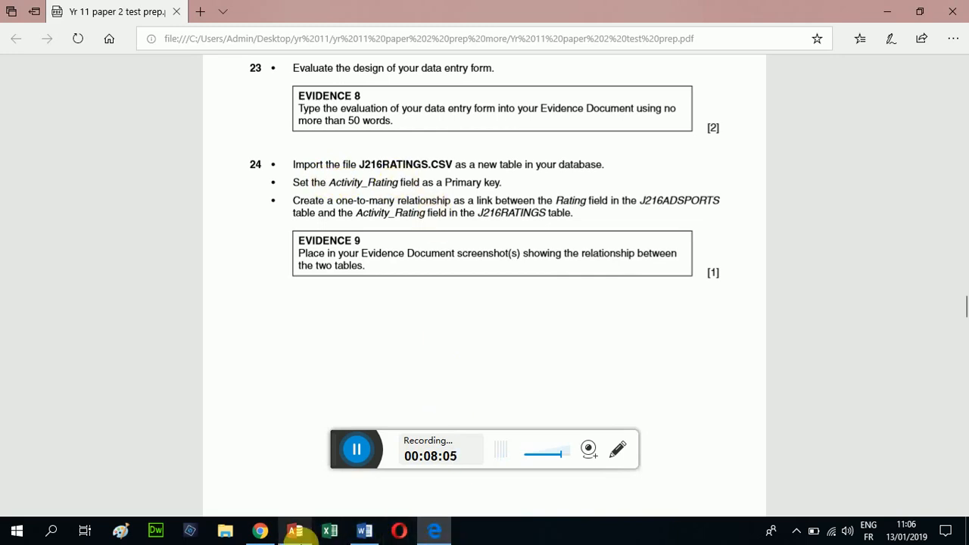
# - In Access, start a text file import of J216RATINGS.csv from the Desktop into a new table in the current database
pyautogui.click(294, 533)
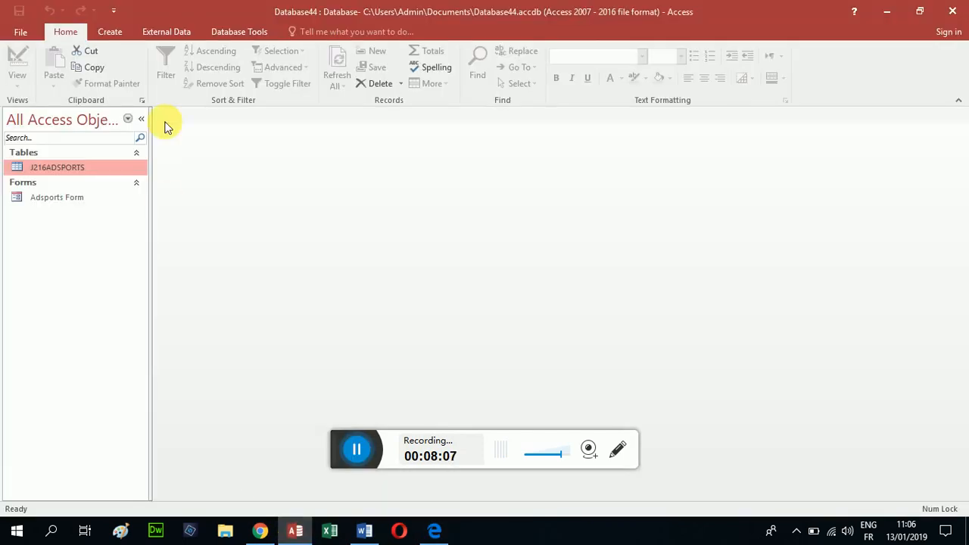
pyautogui.click(169, 39)
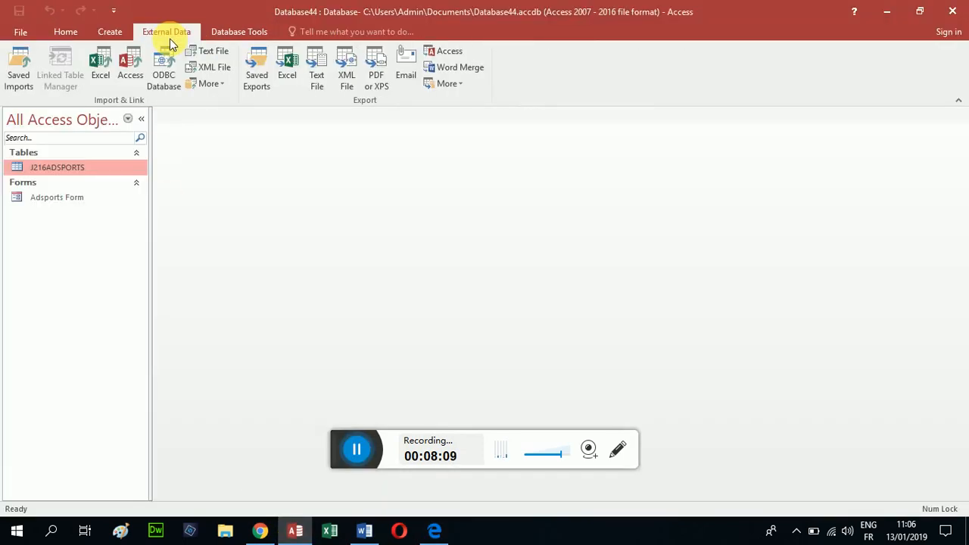
pyautogui.click(217, 58)
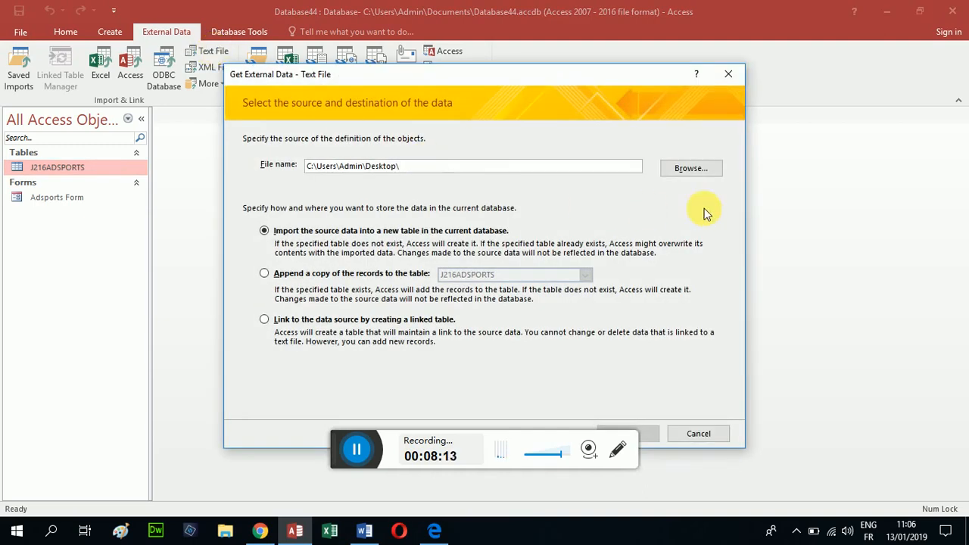
pyautogui.click(697, 169)
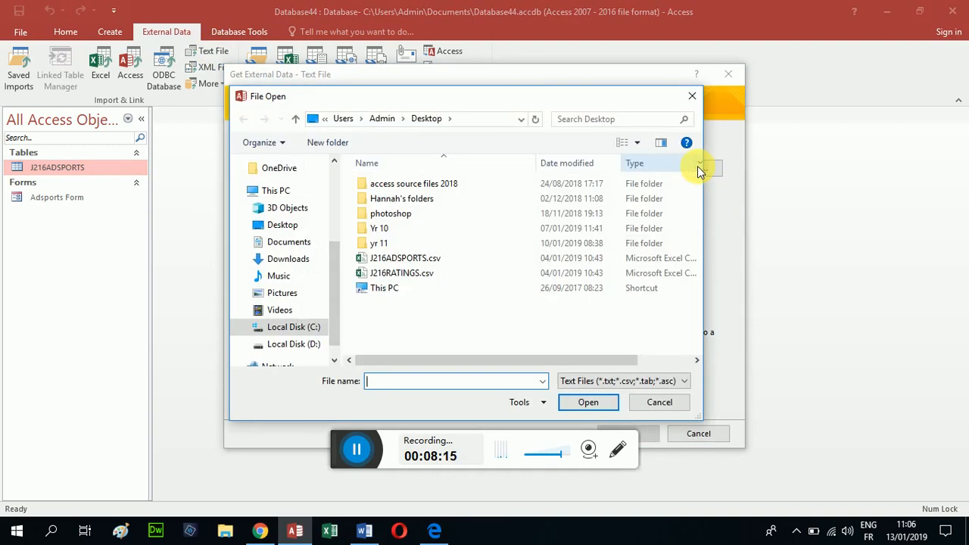
pyautogui.click(292, 226)
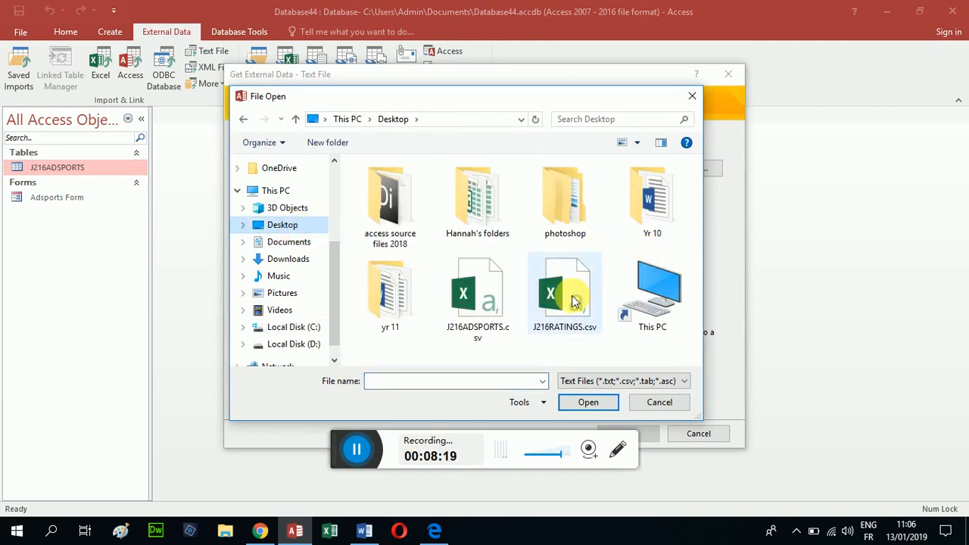
pyautogui.click(572, 302)
pyautogui.click(589, 403)
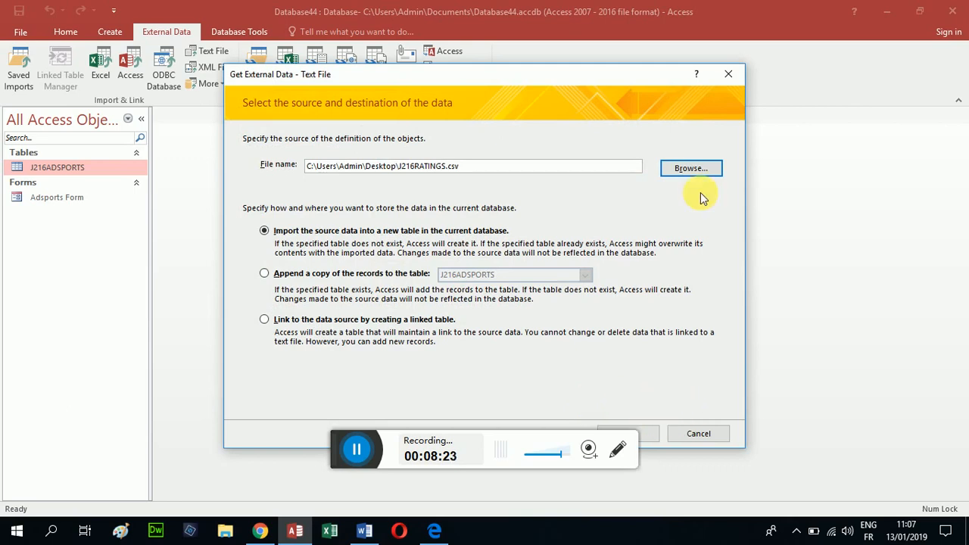
pyautogui.moveTo(636, 73); pyautogui.dragTo(684, 15)
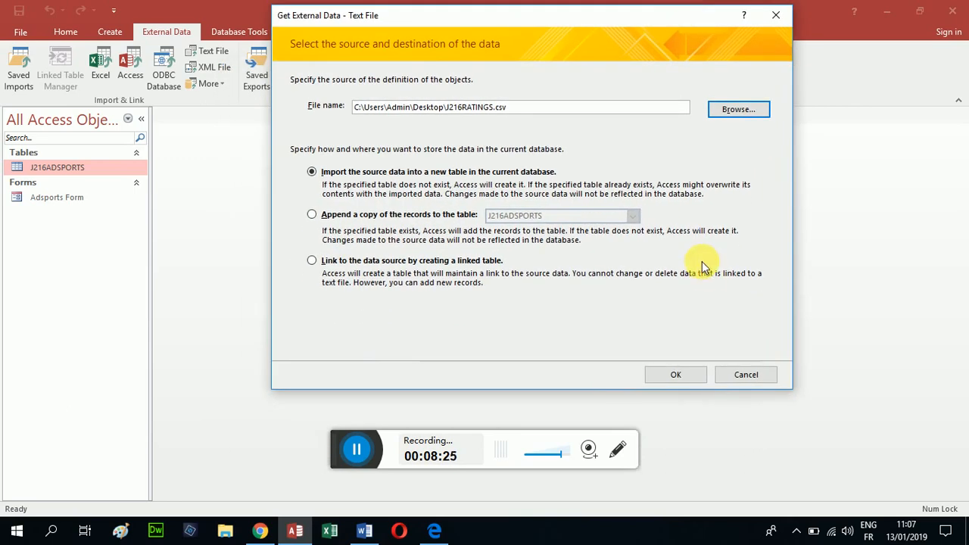
pyautogui.click(676, 374)
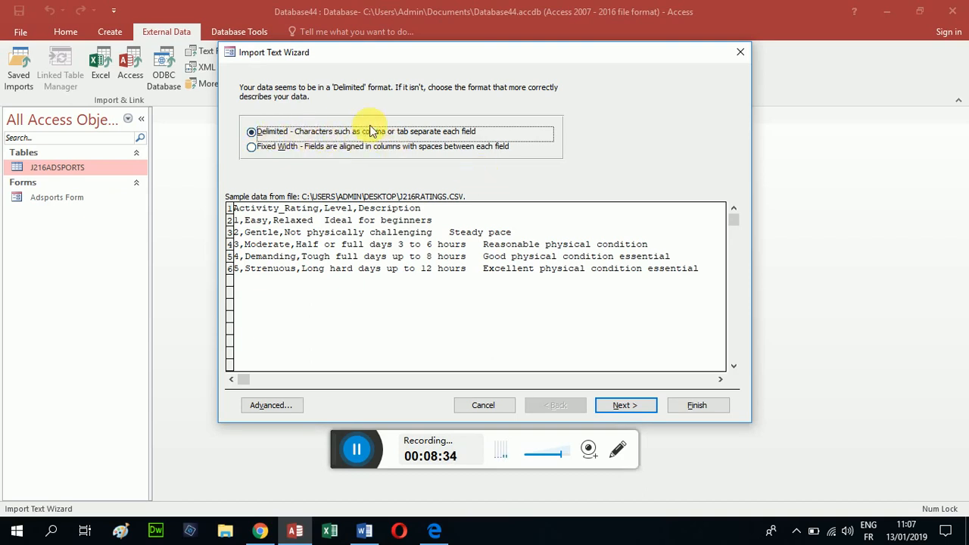
# - Set the import as comma-delimited with field names in the first row, and check the Activity_Rating requirements in the exam paper's question 24
pyautogui.click(636, 407)
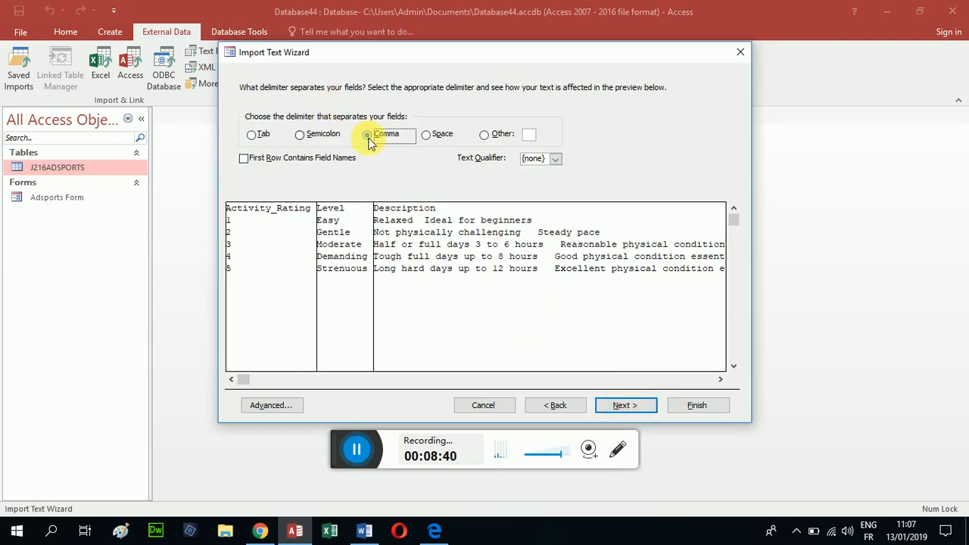
pyautogui.click(243, 159)
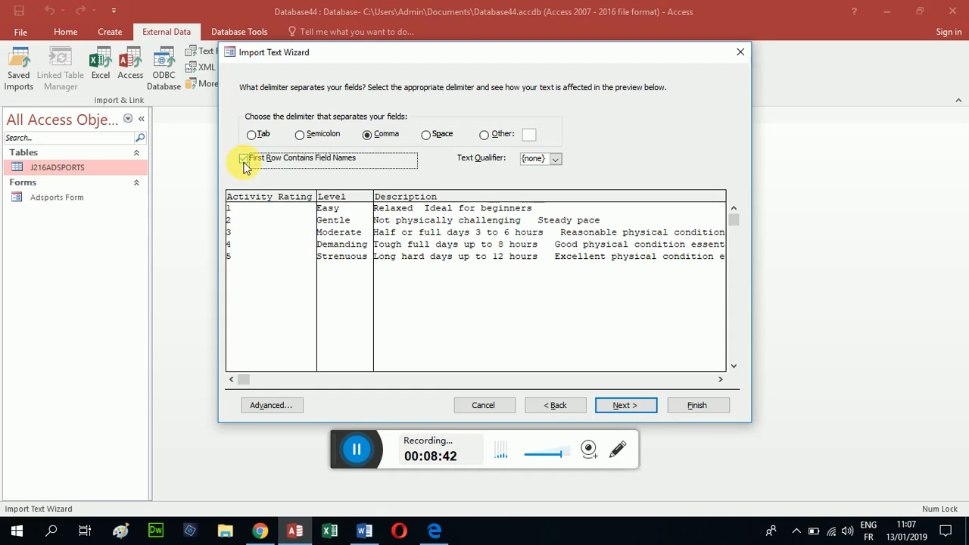
pyautogui.click(630, 406)
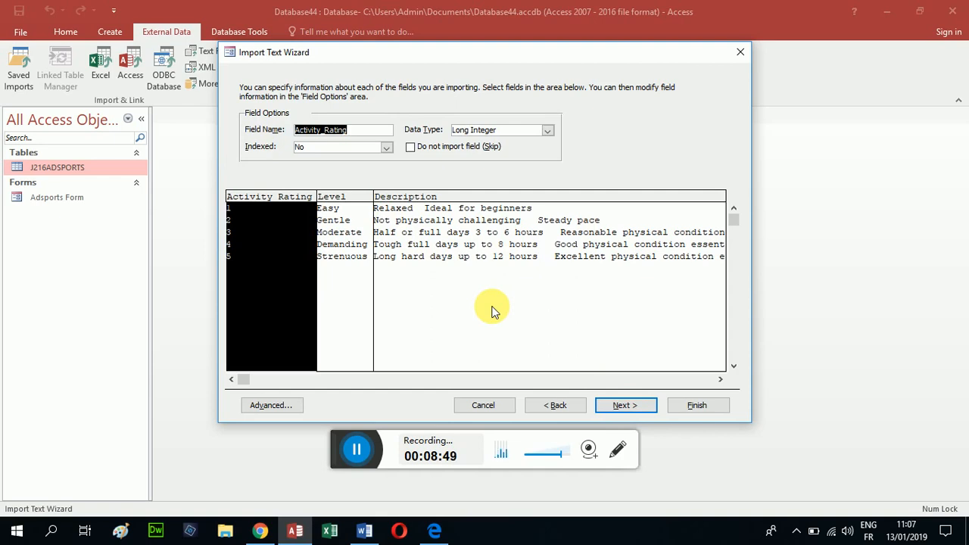
pyautogui.click(436, 530)
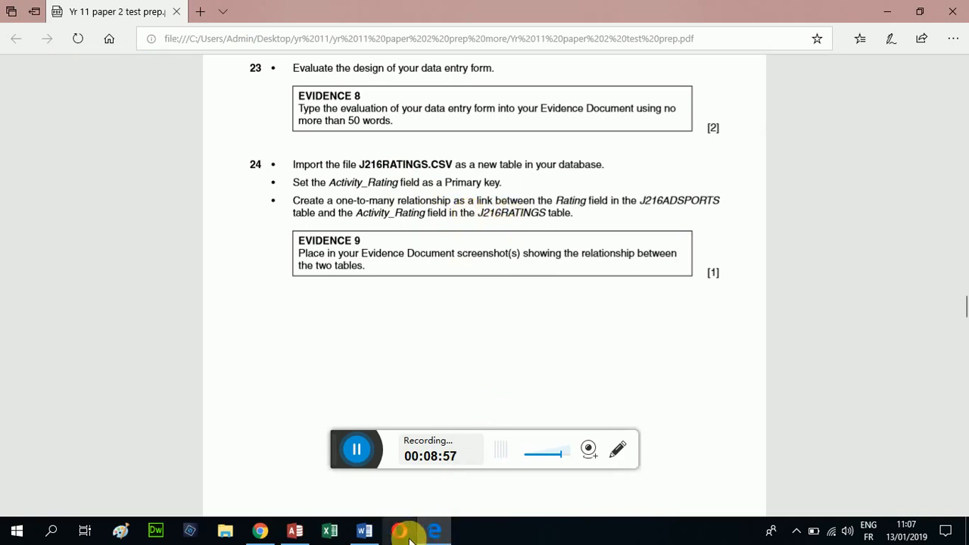
pyautogui.click(297, 530)
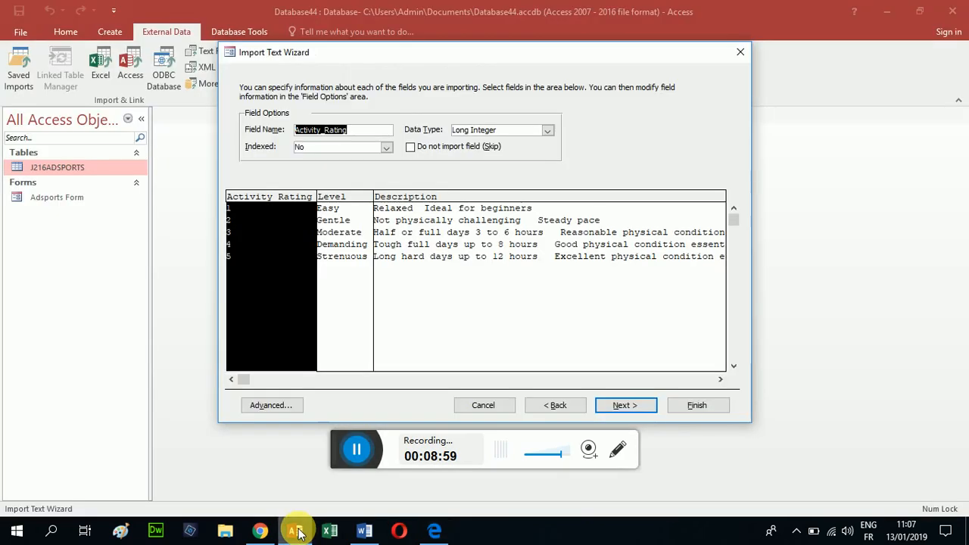
# - Check the import settings of the Level, Description and Activity_Rating fields in the Import Text Wizard
pyautogui.click(351, 198)
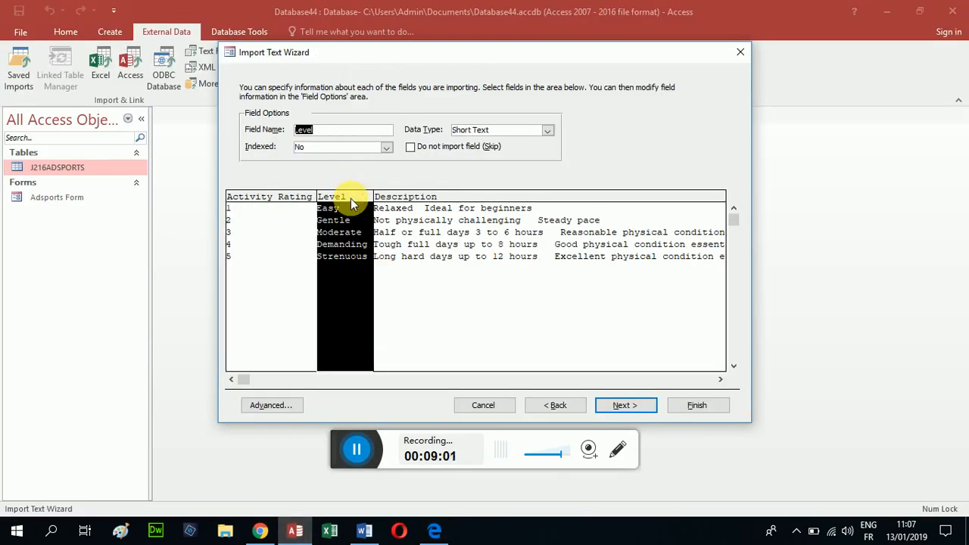
pyautogui.click(423, 197)
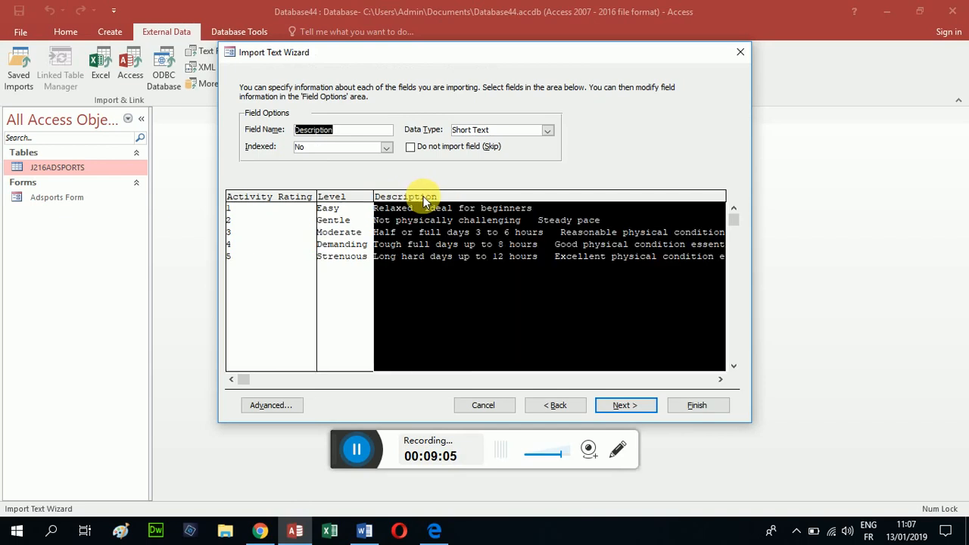
pyautogui.click(304, 198)
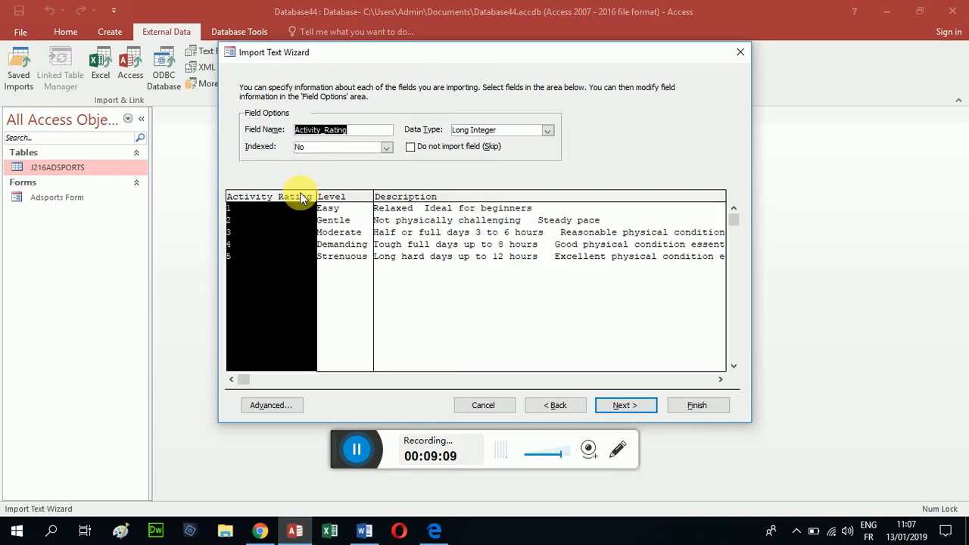
# - Switch to the exam paper and compare question 20's field data types with question 24's requirements for linking Rating and Activity_Rating
pyautogui.click(434, 533)
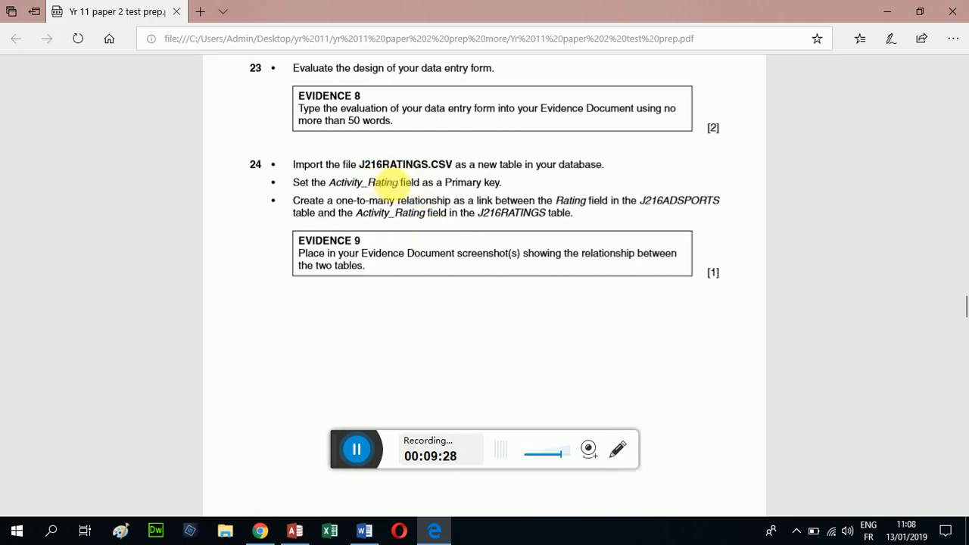
pyautogui.scroll(3, 393, 176)
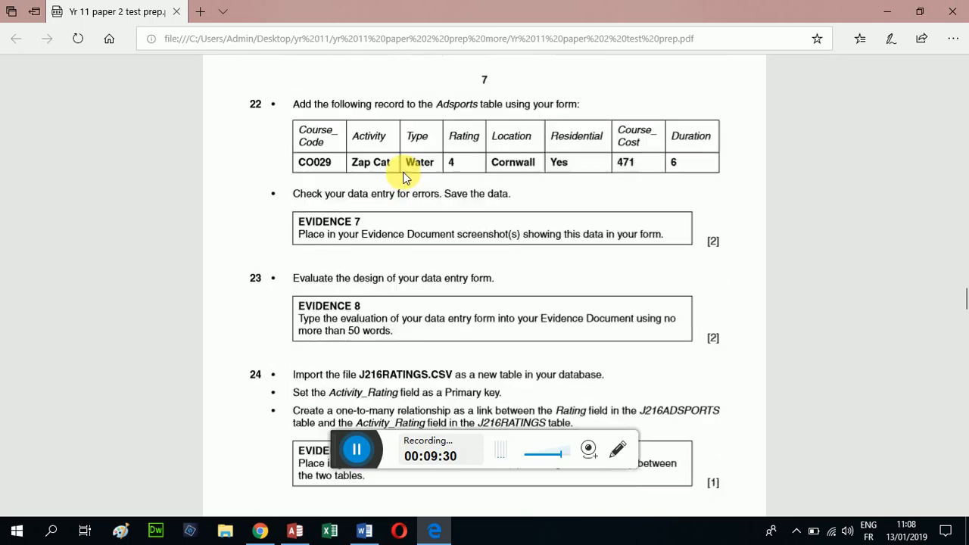
pyautogui.scroll(10, 403, 176)
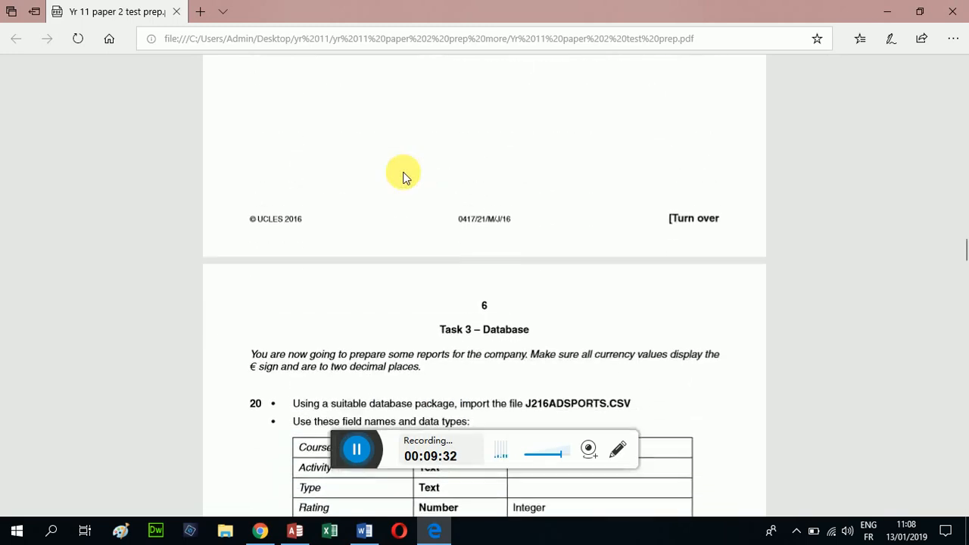
pyautogui.scroll(-1, 403, 176)
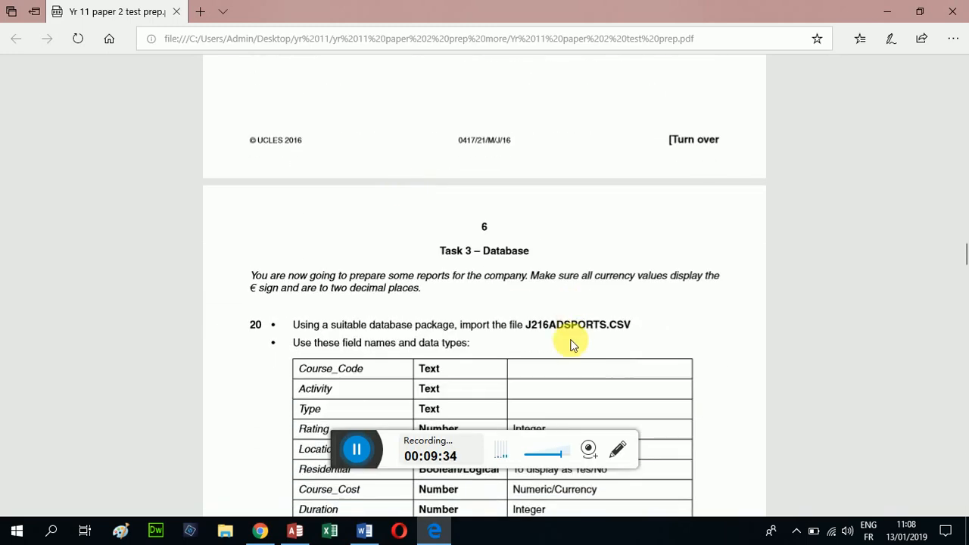
pyautogui.scroll(-10, 571, 344)
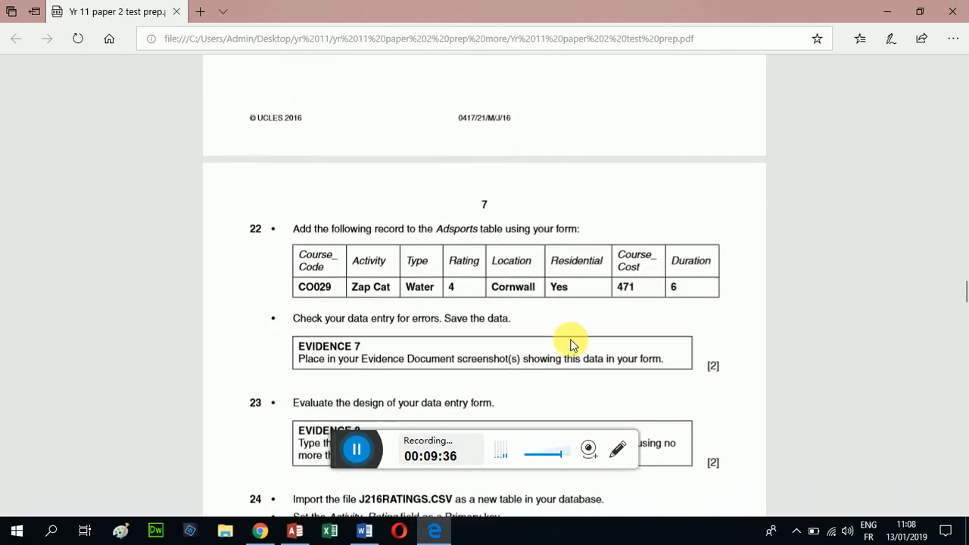
pyautogui.scroll(-3, 572, 345)
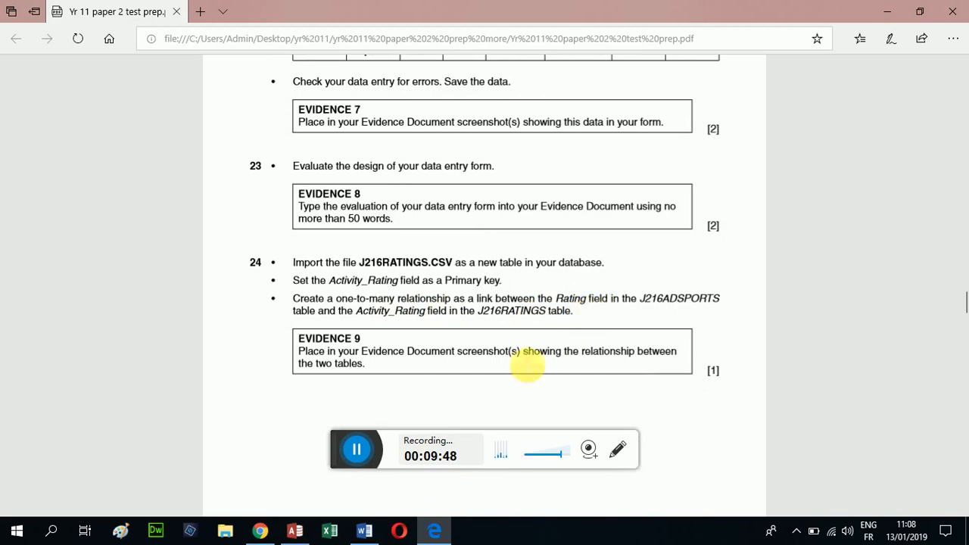
# - Return to Access and finish importing J216RATINGS.csv with Activity_Rating as Long Integer, without saving the import steps
pyautogui.click(306, 534)
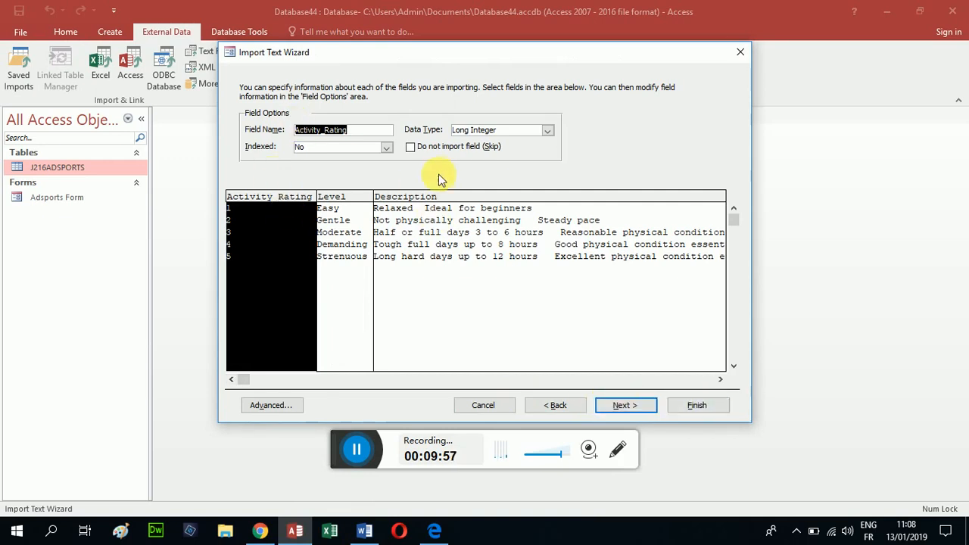
pyautogui.click(548, 133)
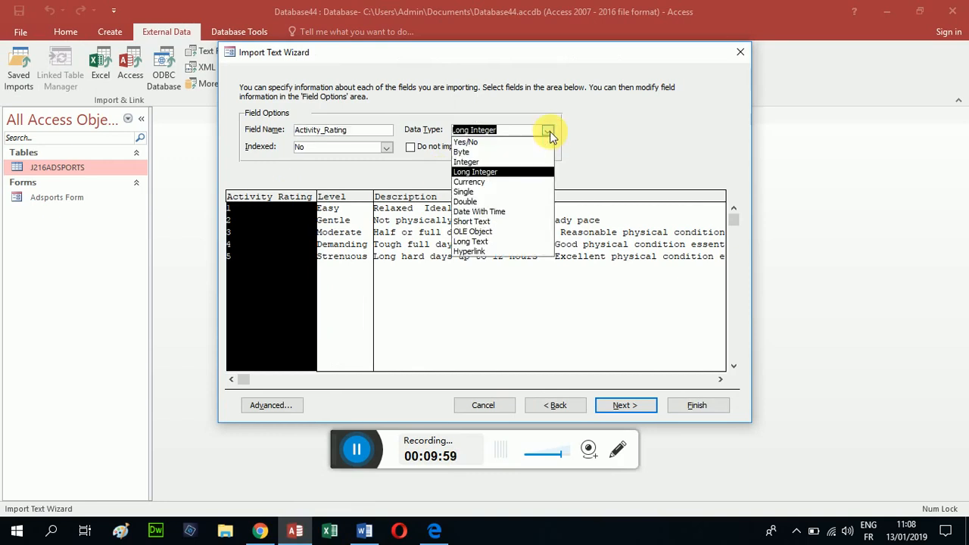
pyautogui.click(550, 131)
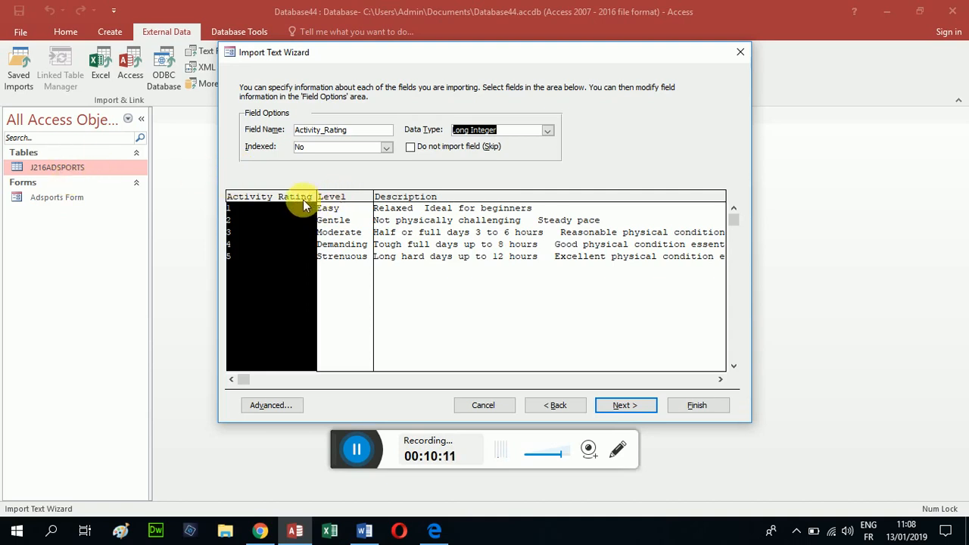
pyautogui.click(703, 407)
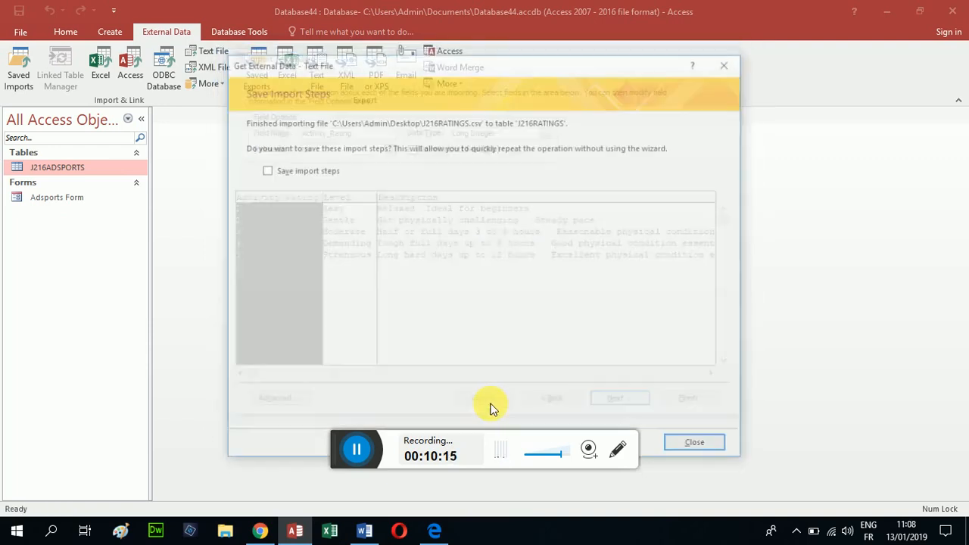
pyautogui.click(698, 445)
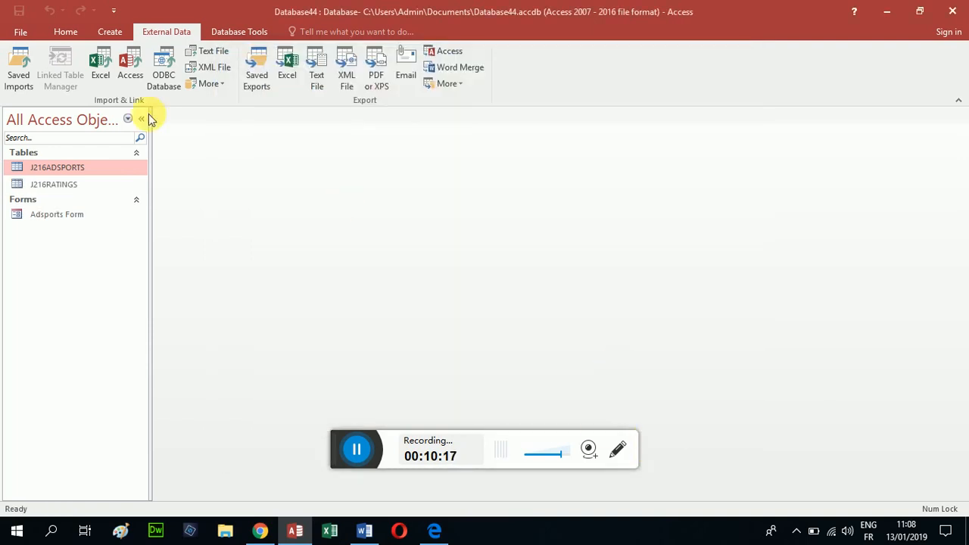
# - Delete the newly imported J216RATINGS table from the database
pyautogui.click(79, 187)
pyautogui.rightClick(78, 187)
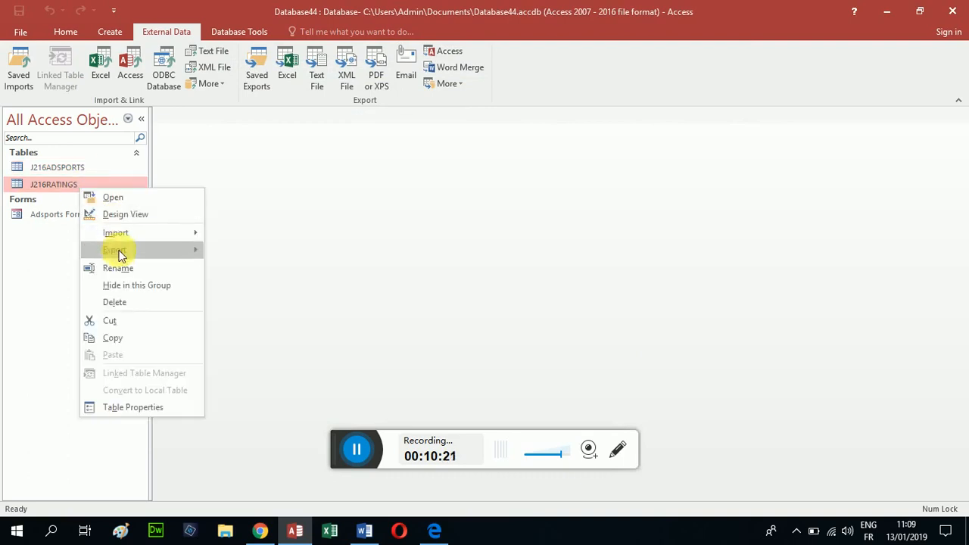
pyautogui.click(124, 303)
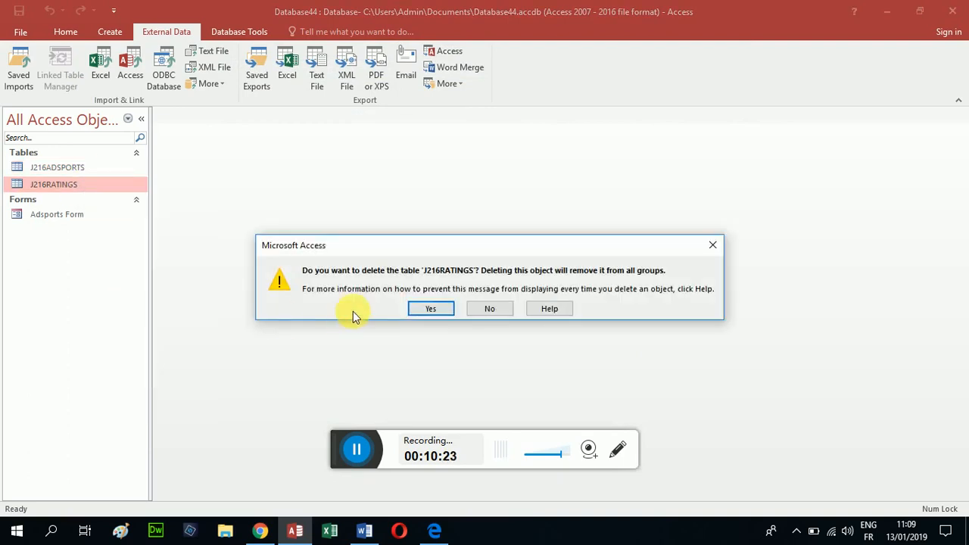
pyautogui.click(430, 306)
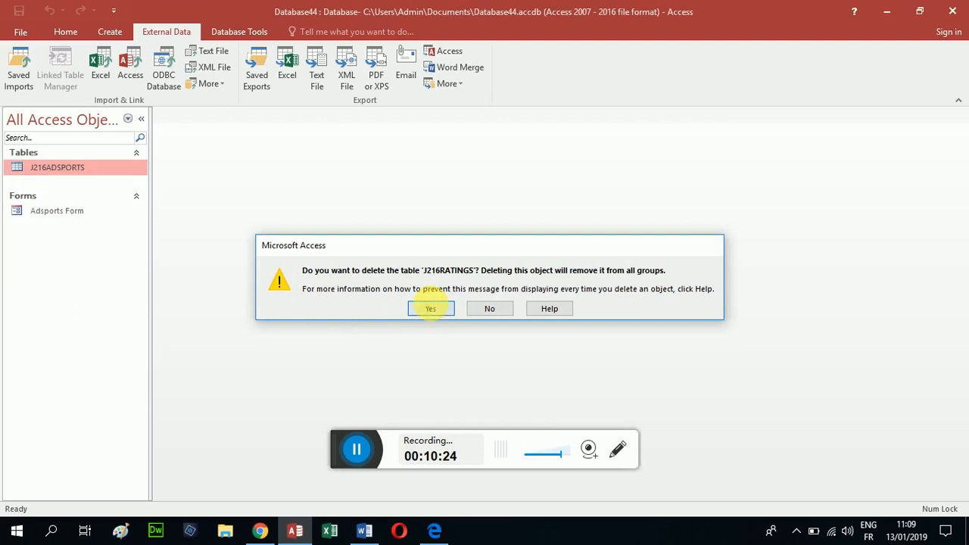
# - Open the J216ADSPORTS table in Datasheet View, with both the Tables and Forms groups expanded
pyautogui.click(84, 158)
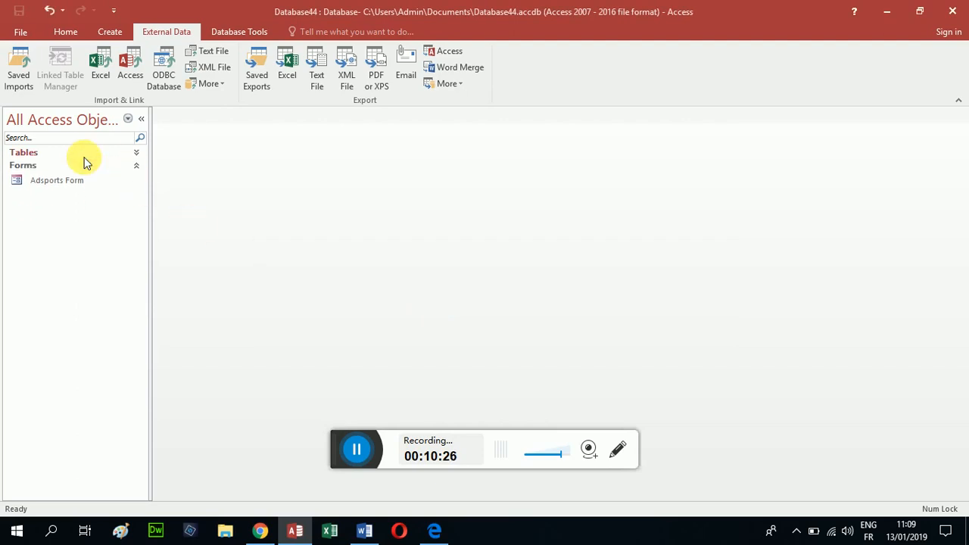
pyautogui.click(136, 168)
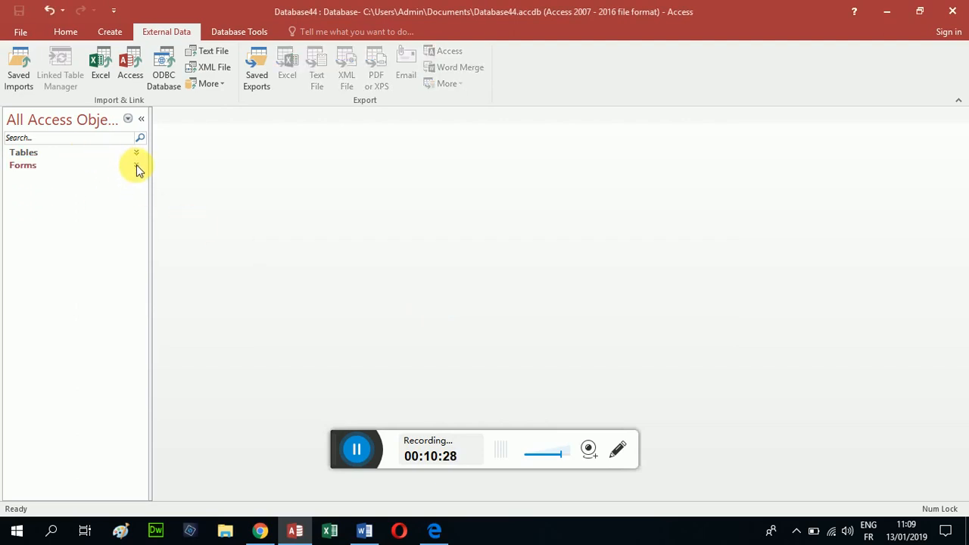
pyautogui.click(137, 154)
pyautogui.doubleClick(82, 168)
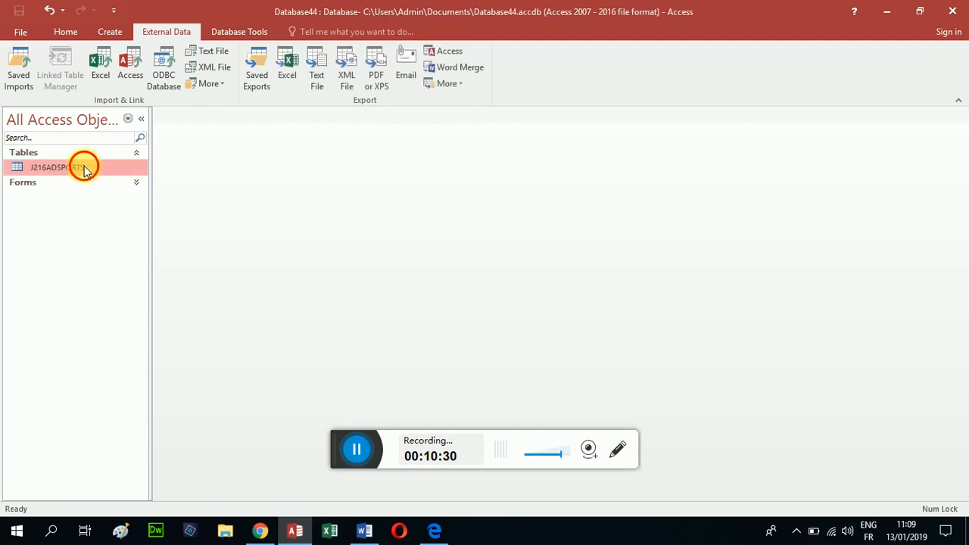
pyautogui.click(137, 182)
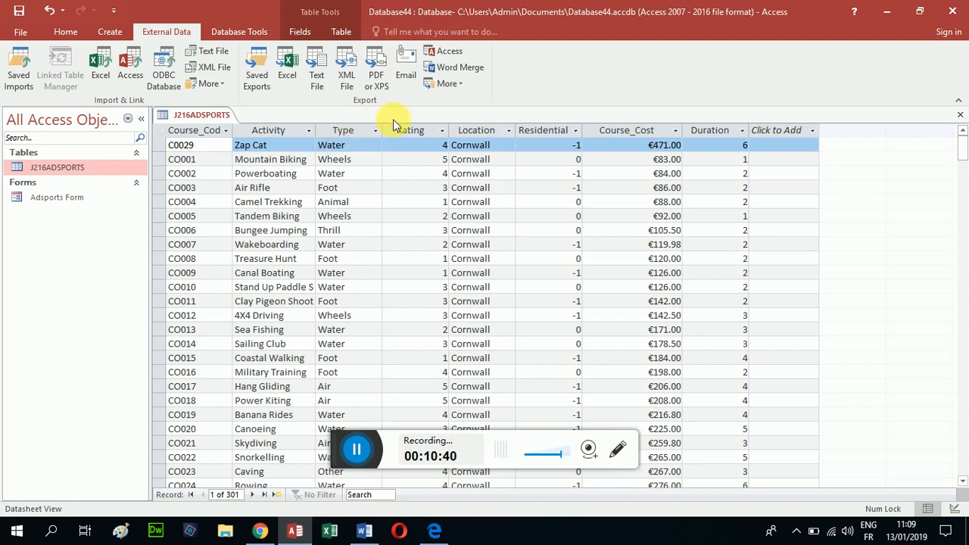
# - Switch J216ADSPORTS to Design View and check the Rating field's data type and field size
pyautogui.click(421, 133)
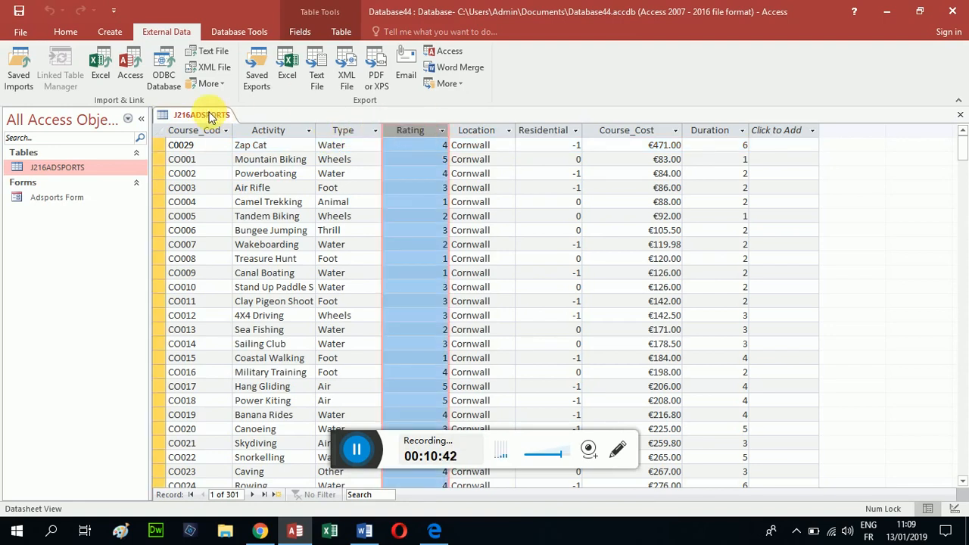
pyautogui.rightClick(210, 116)
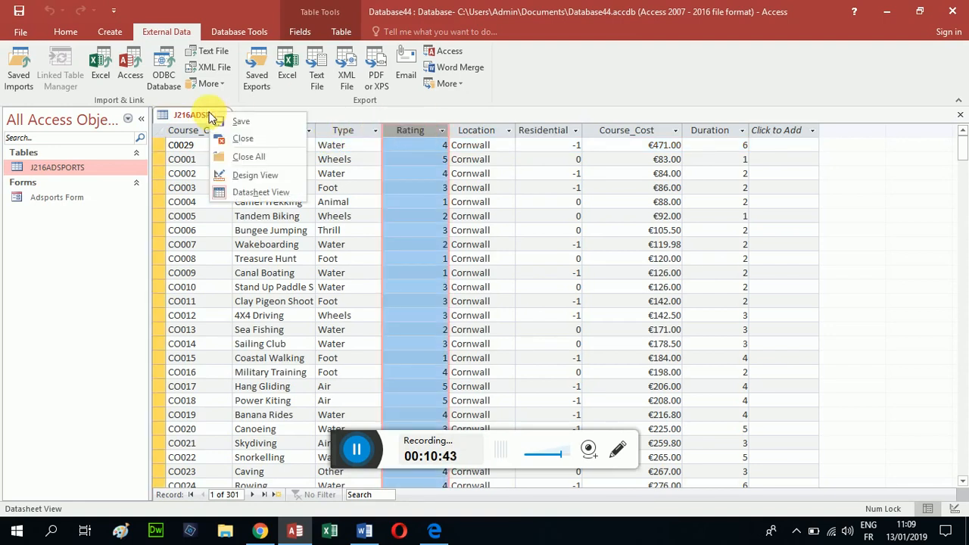
pyautogui.click(230, 181)
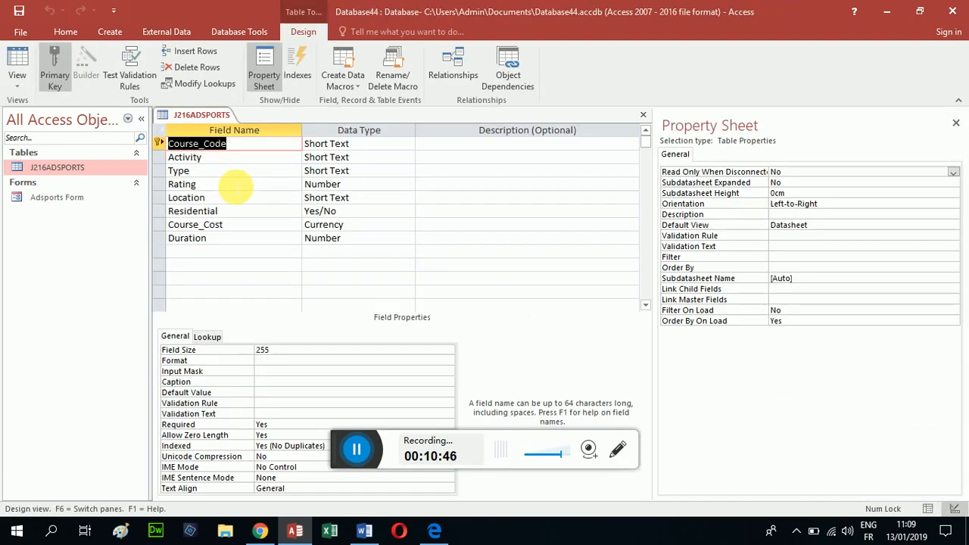
pyautogui.click(350, 186)
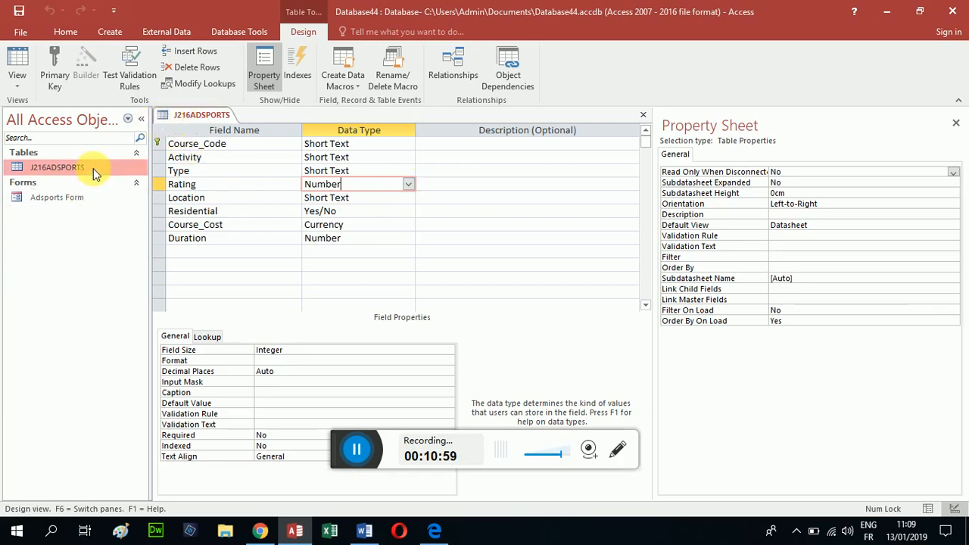
# - Start a new text file import of J216RATINGS.csv from the Desktop into a new table in the current database
pyautogui.click(174, 32)
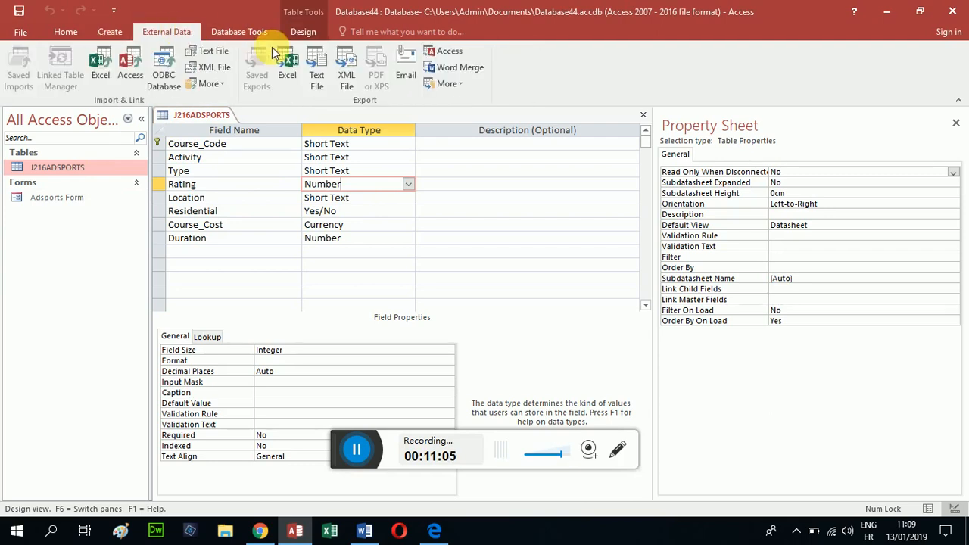
pyautogui.click(223, 53)
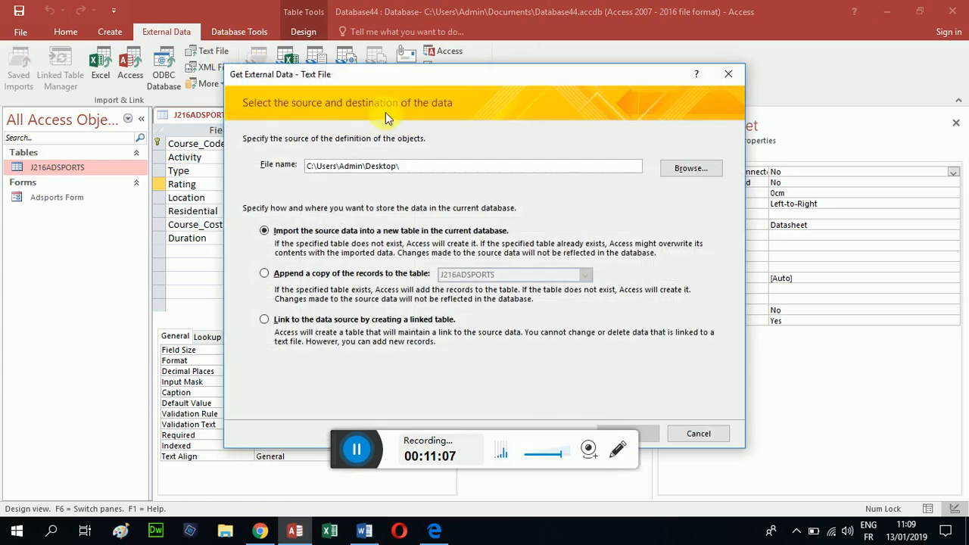
pyautogui.click(674, 170)
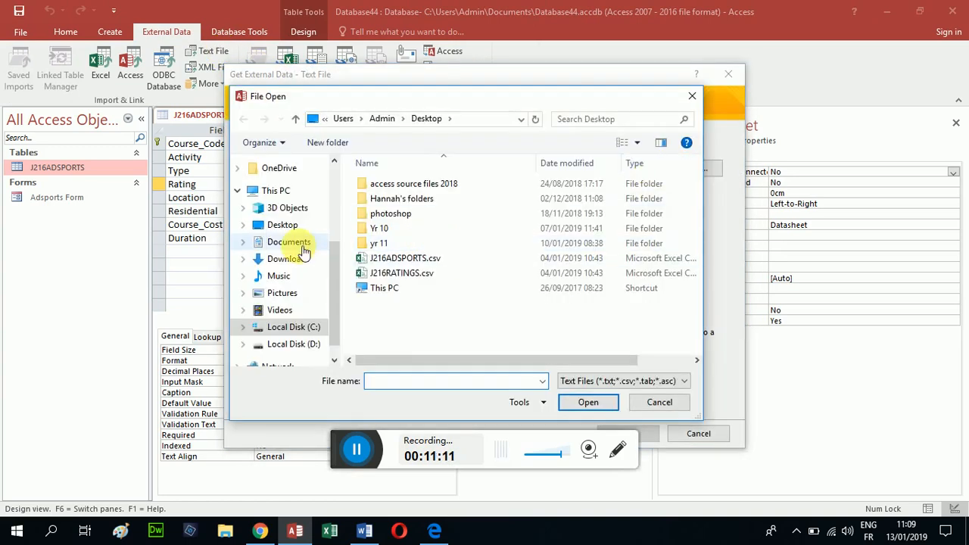
pyautogui.click(280, 230)
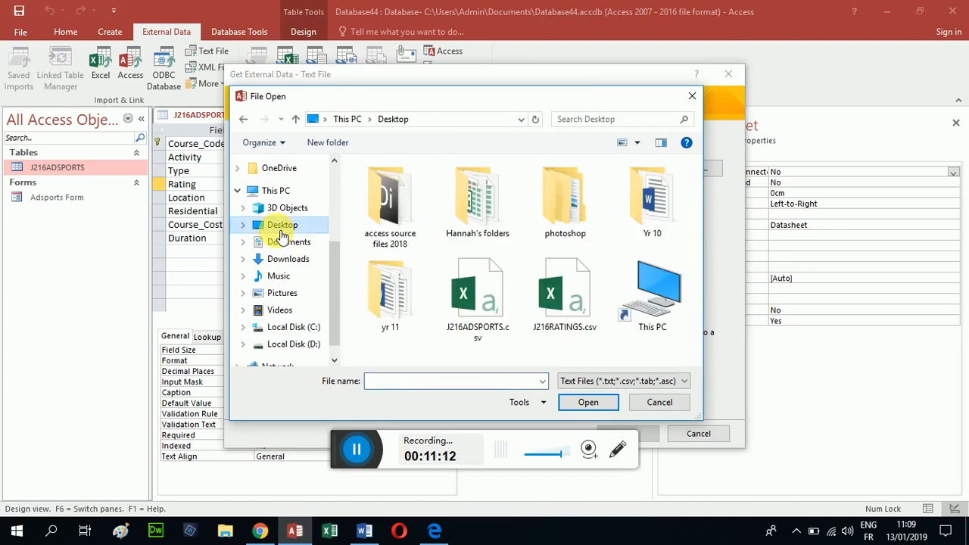
pyautogui.click(576, 300)
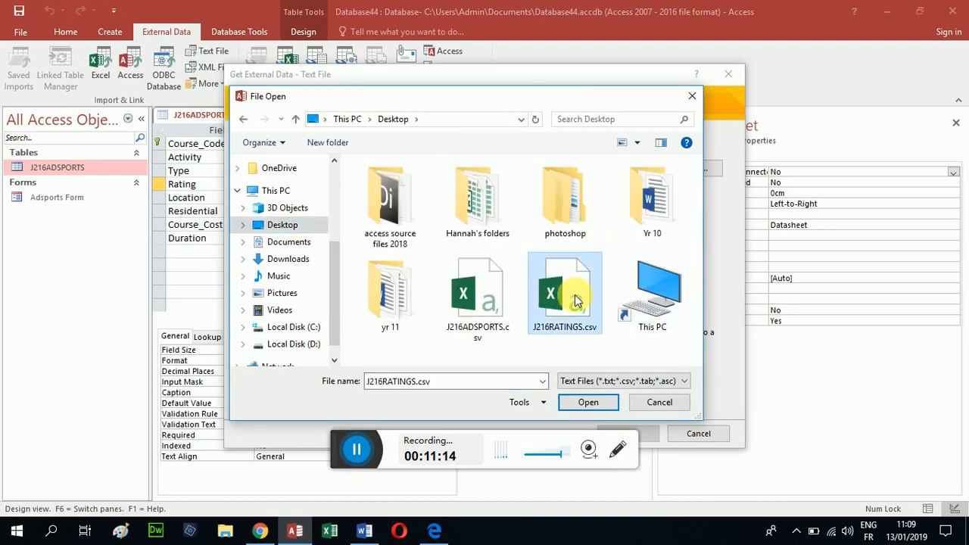
pyautogui.click(589, 402)
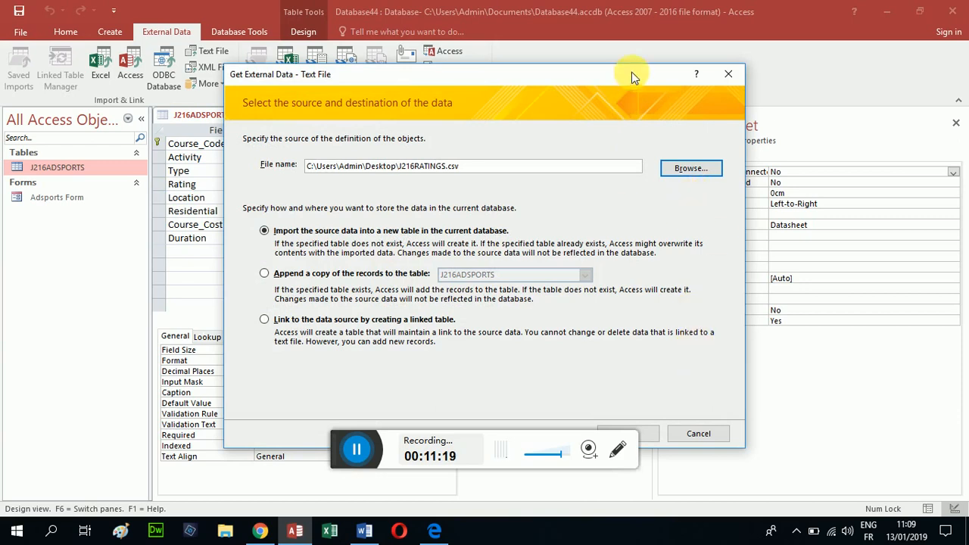
pyautogui.moveTo(631, 74); pyautogui.dragTo(671, 37)
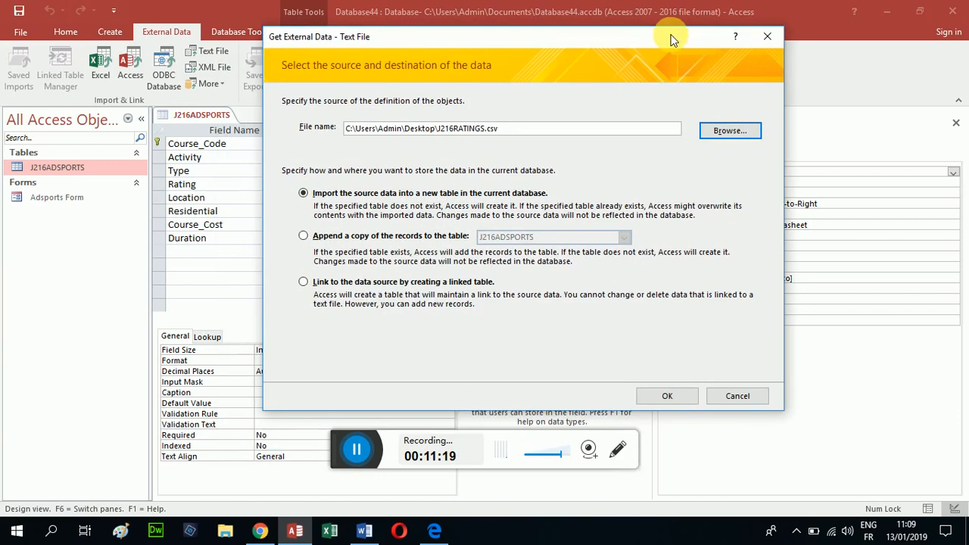
pyautogui.click(669, 396)
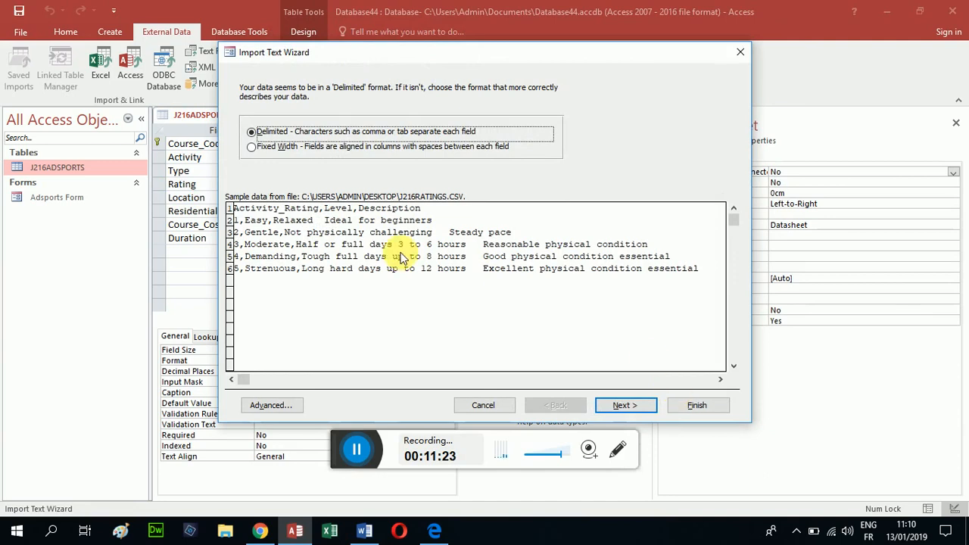
# - Set the J216RATINGS.csv import to comma-delimited with the first row containing field names
pyautogui.click(620, 406)
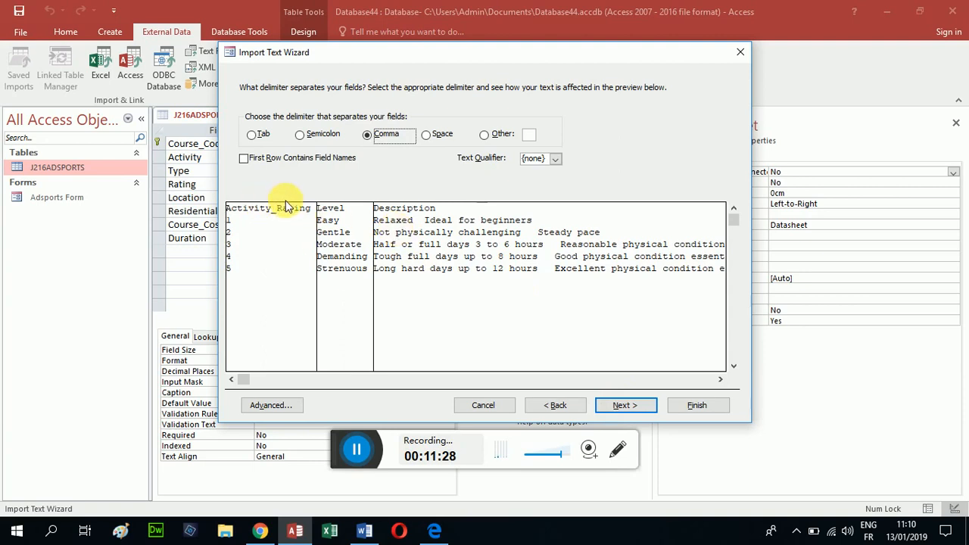
pyautogui.click(243, 157)
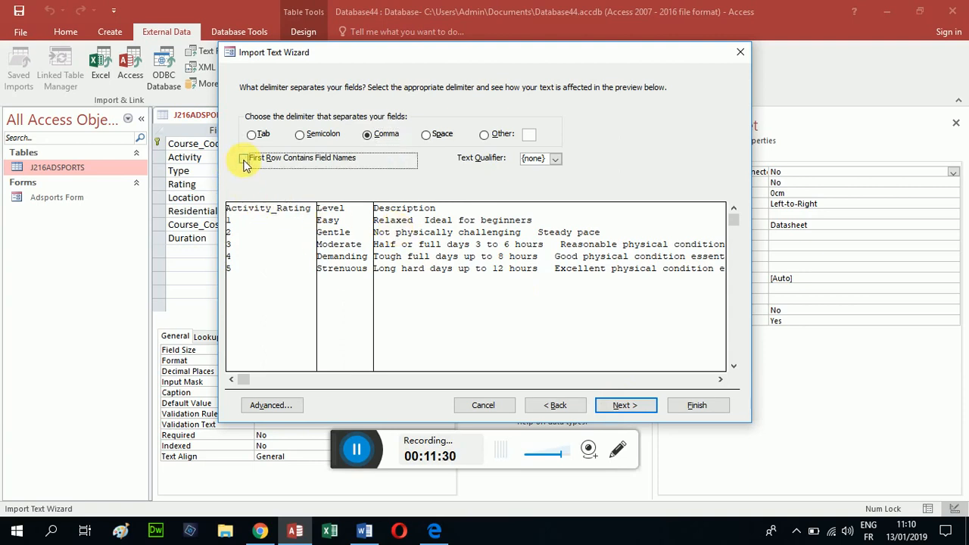
pyautogui.click(638, 413)
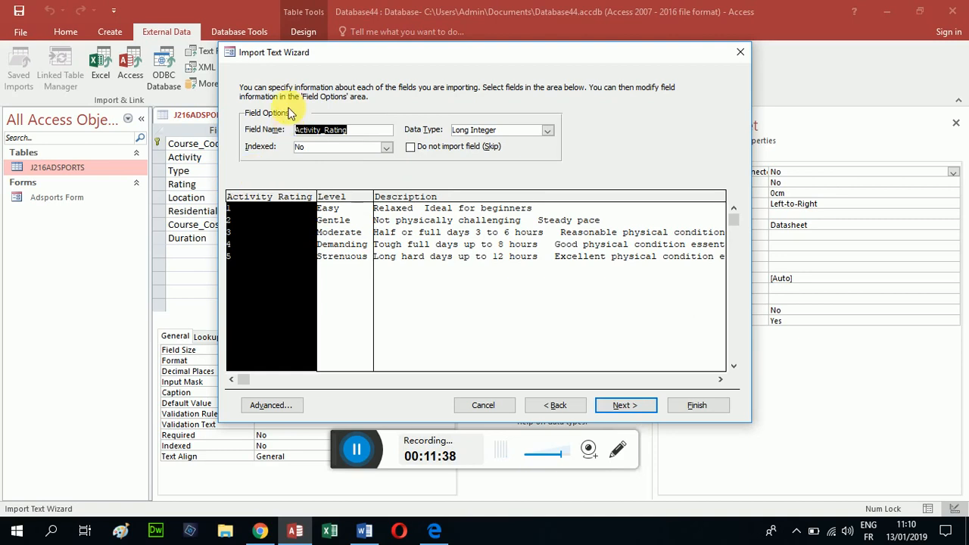
# - Set the Activity_Rating field's import data type to Integer and review the field options for Level and Description
pyautogui.moveTo(389, 59); pyautogui.dragTo(586, 63)
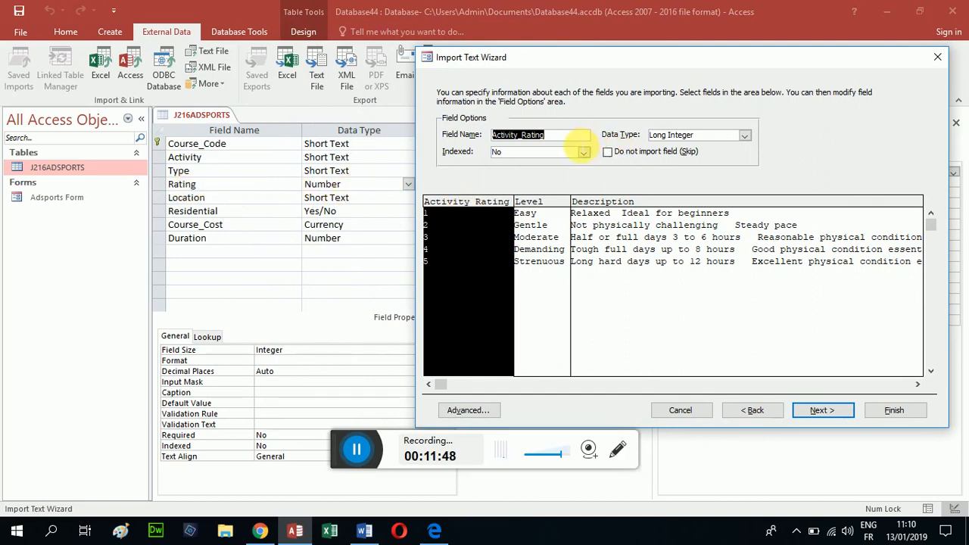
pyautogui.click(747, 137)
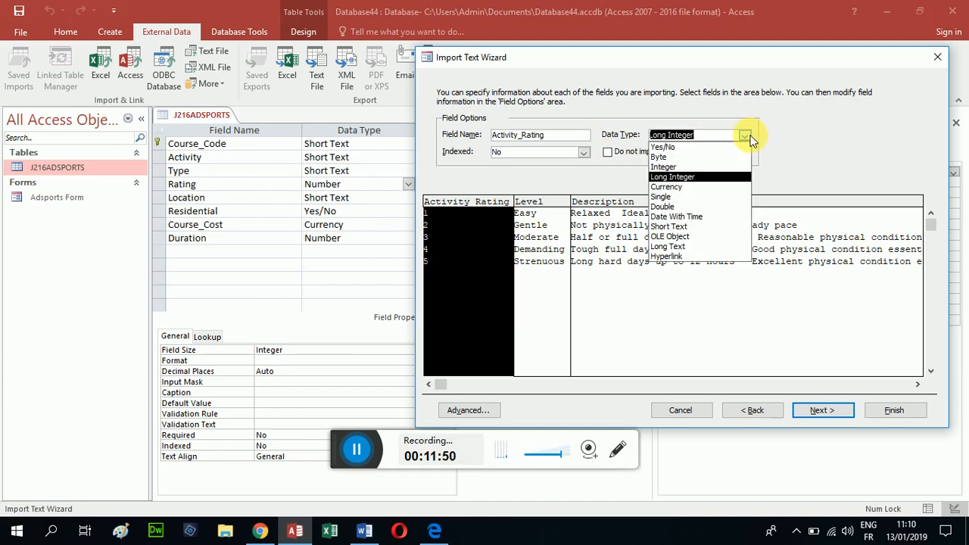
pyautogui.click(727, 167)
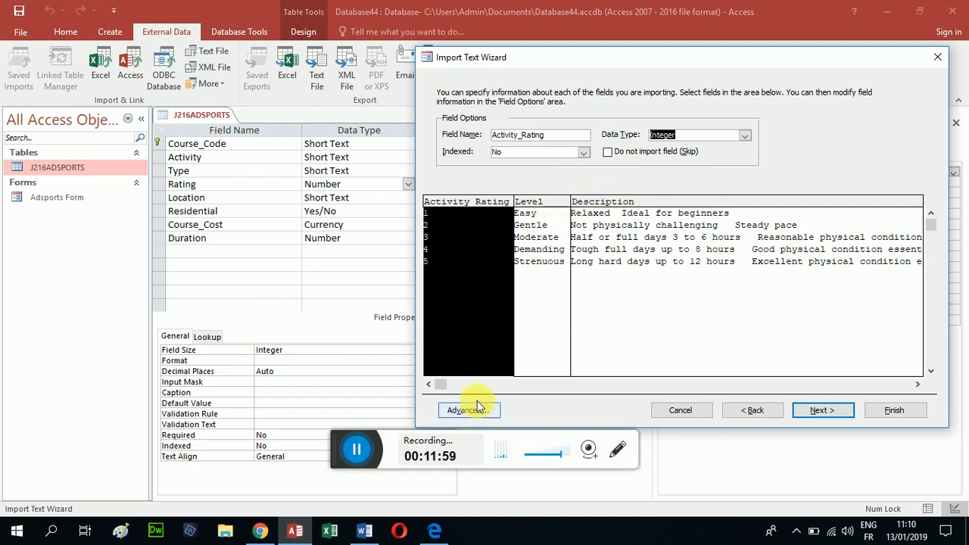
pyautogui.click(438, 533)
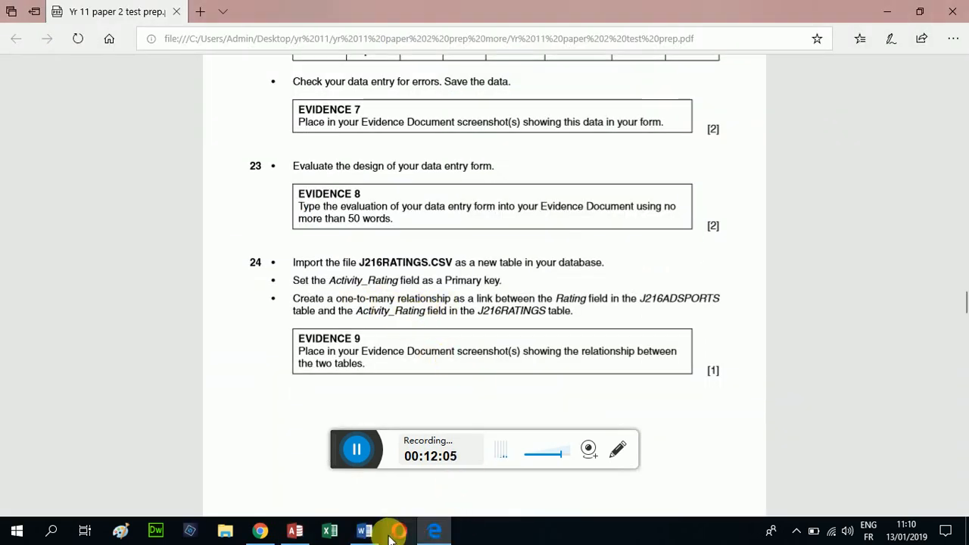
pyautogui.click(295, 534)
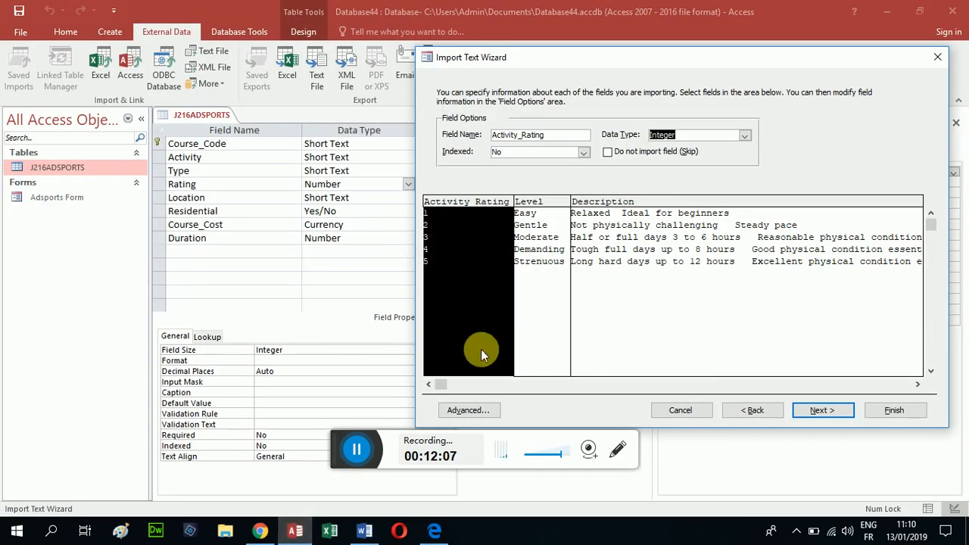
pyautogui.click(549, 206)
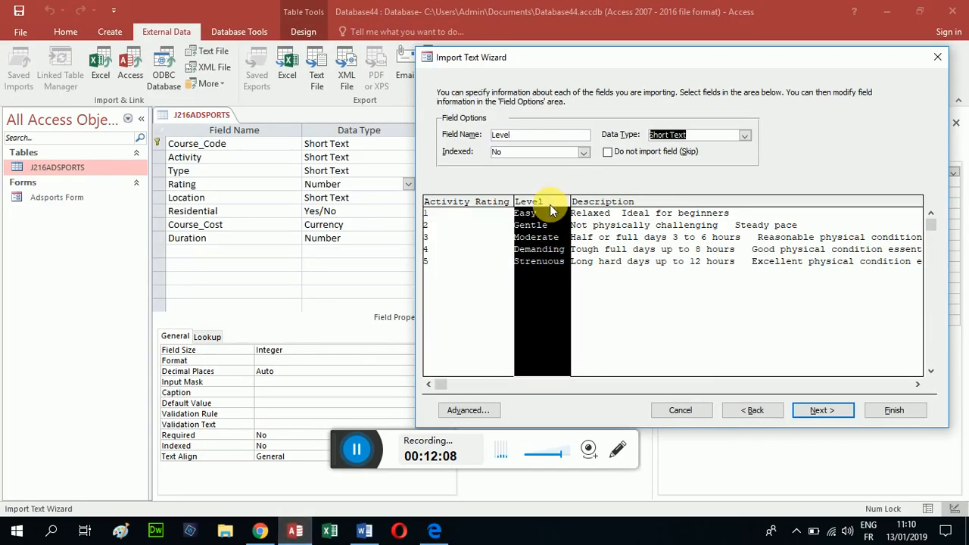
pyautogui.click(642, 199)
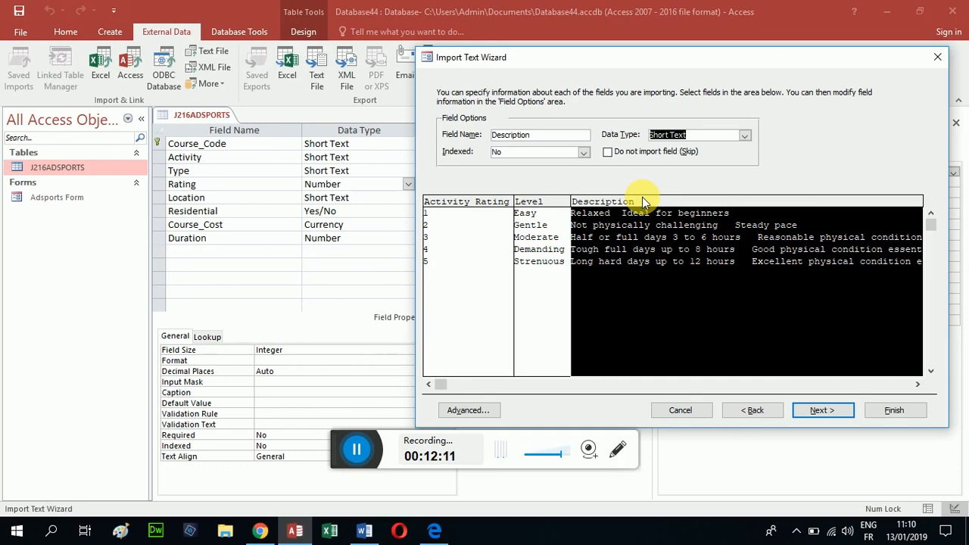
pyautogui.click(822, 411)
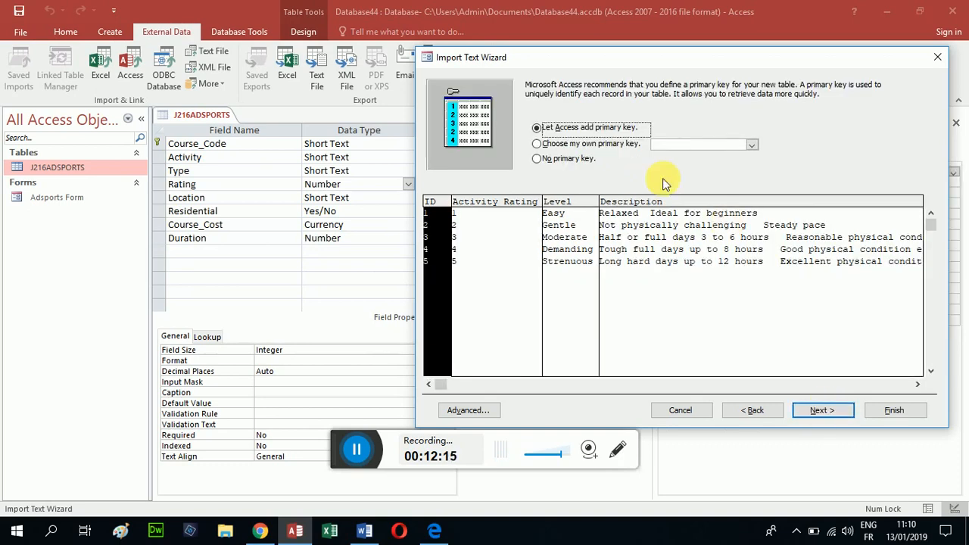
# - Choose Activity_Rating as the primary key and finish the import into a table named J216RATINGS without saving the import steps
pyautogui.click(436, 524)
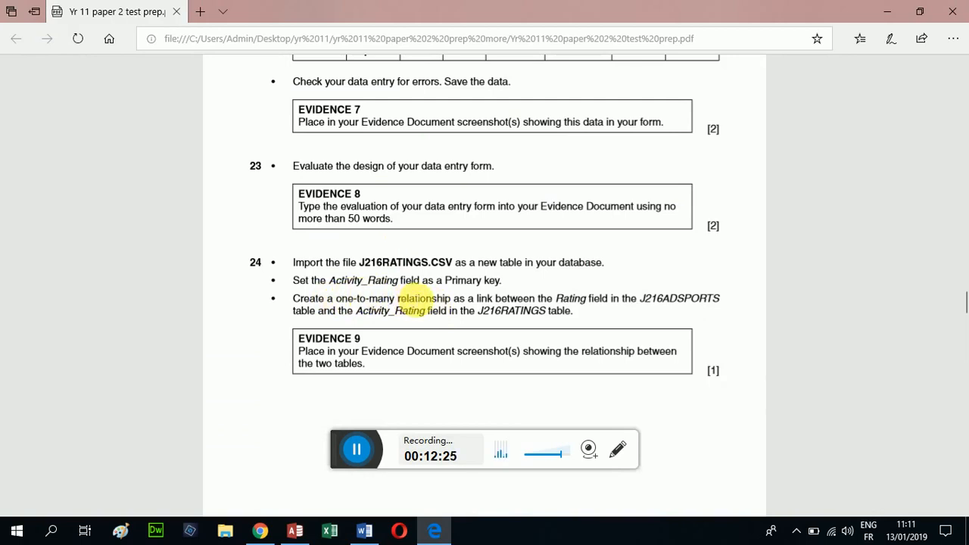
pyautogui.click(297, 532)
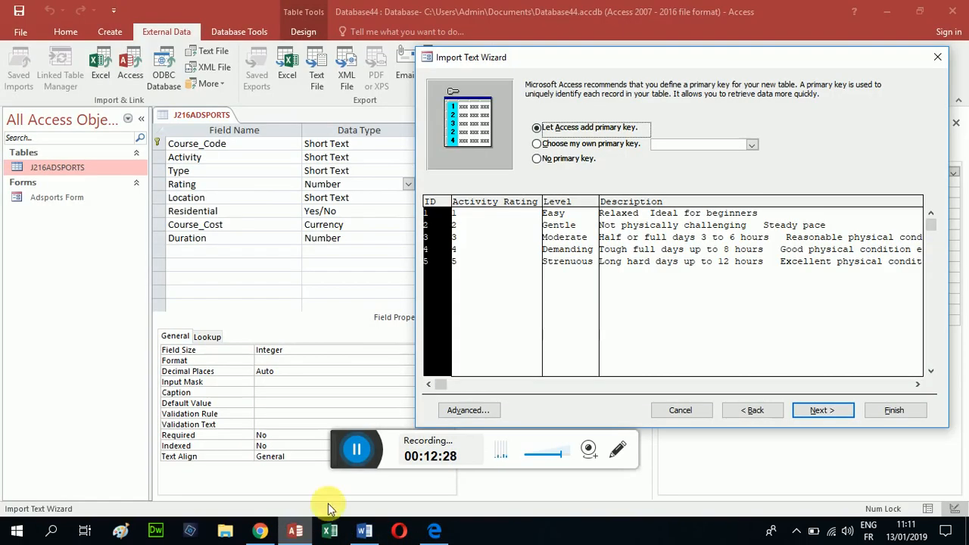
pyautogui.click(536, 145)
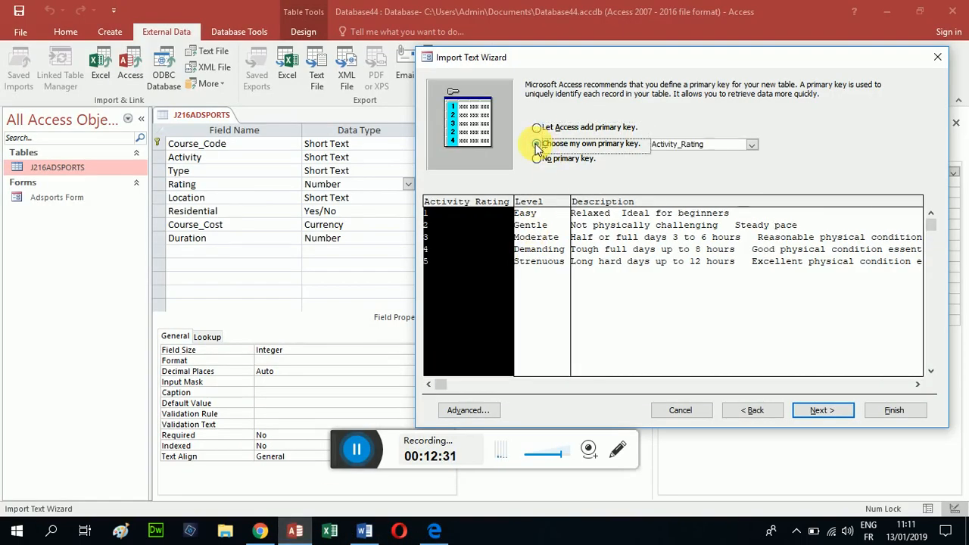
pyautogui.click(828, 411)
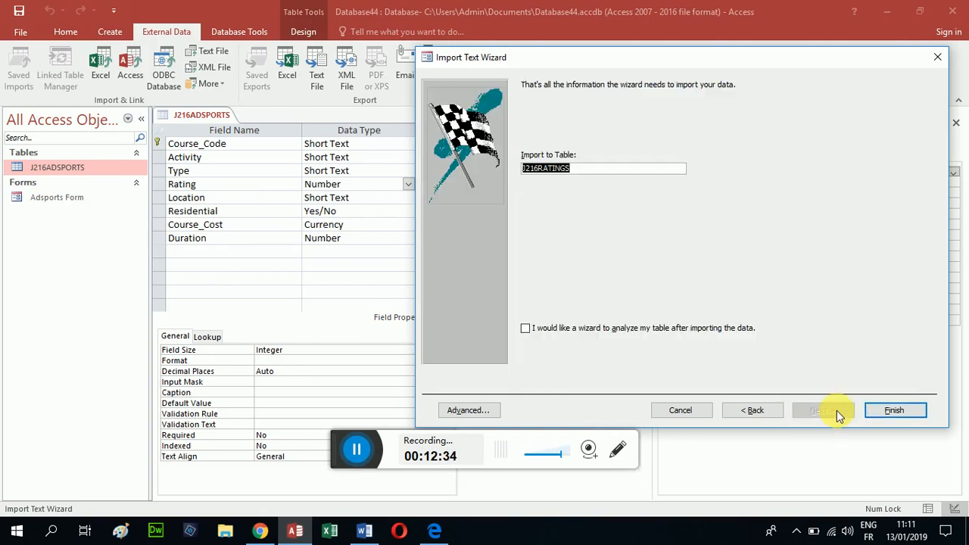
pyautogui.click(912, 414)
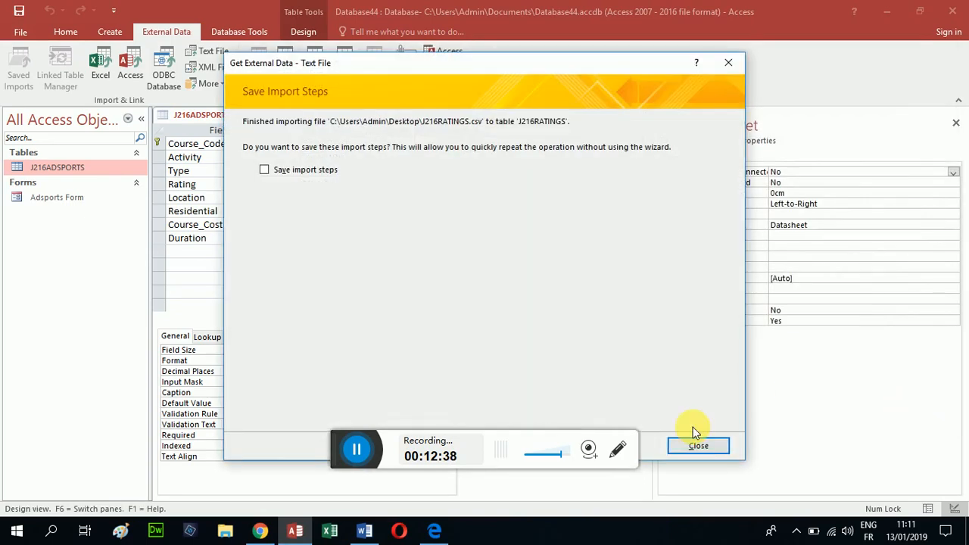
pyautogui.click(697, 444)
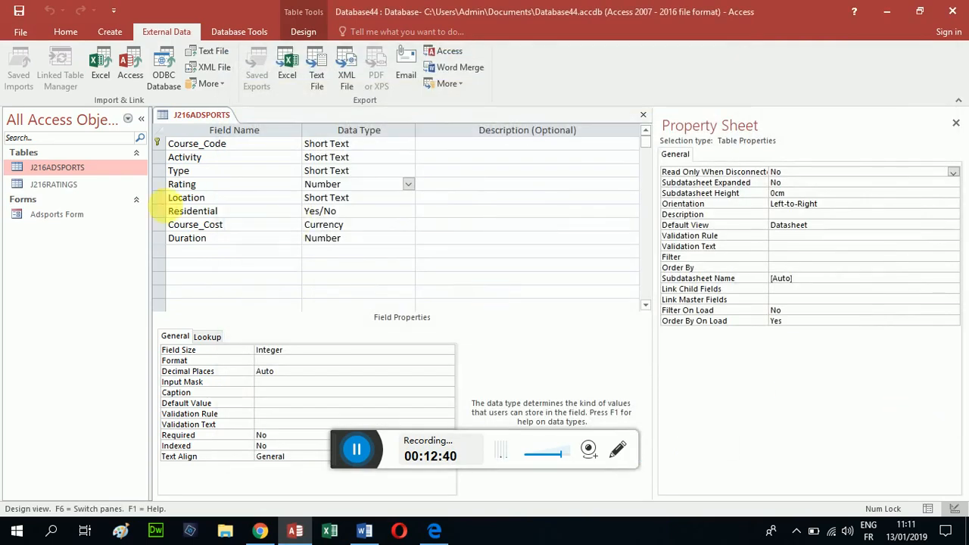
# - Open J216RATINGS in Design View and compare Activity_Rating's data type and field size with the Rating field in J216ADSPORTS
pyautogui.click(79, 184)
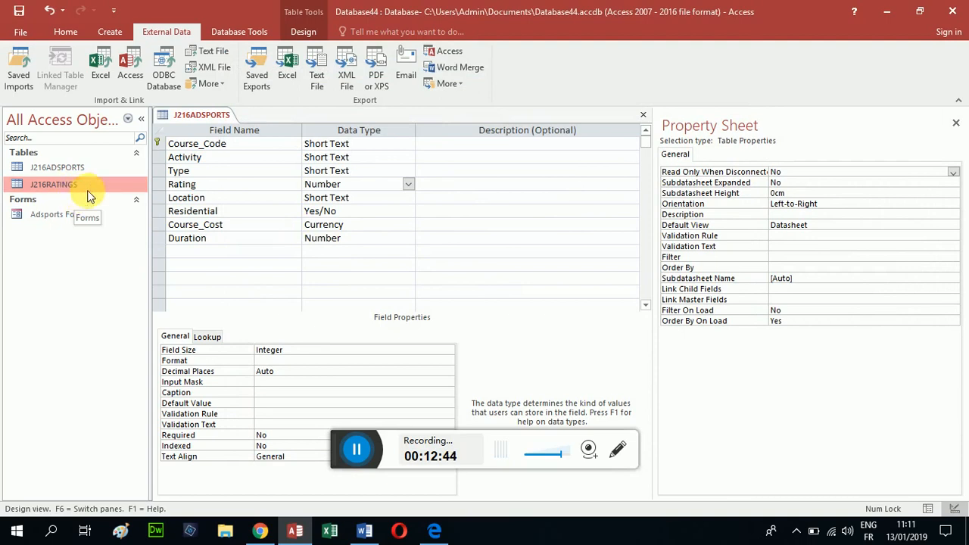
pyautogui.doubleClick(75, 187)
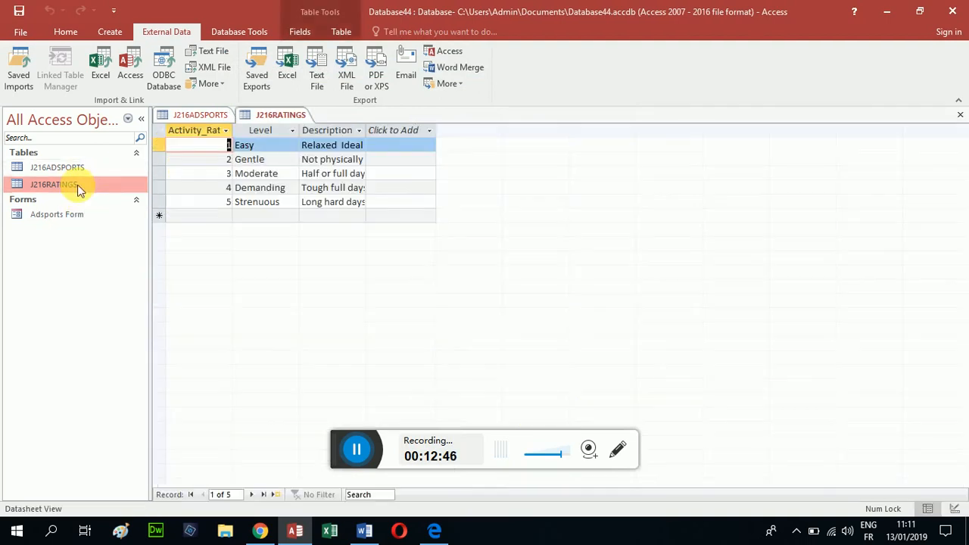
pyautogui.rightClick(279, 121)
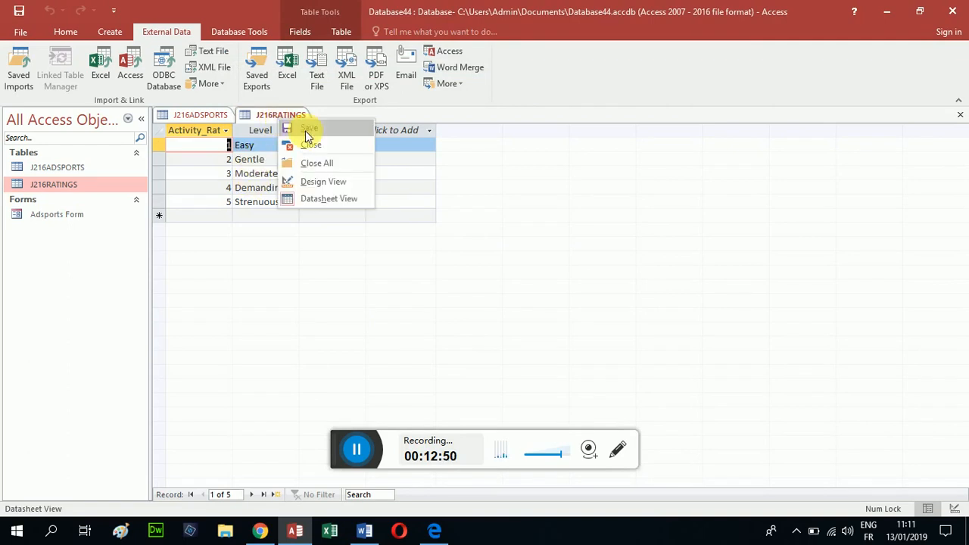
pyautogui.click(325, 184)
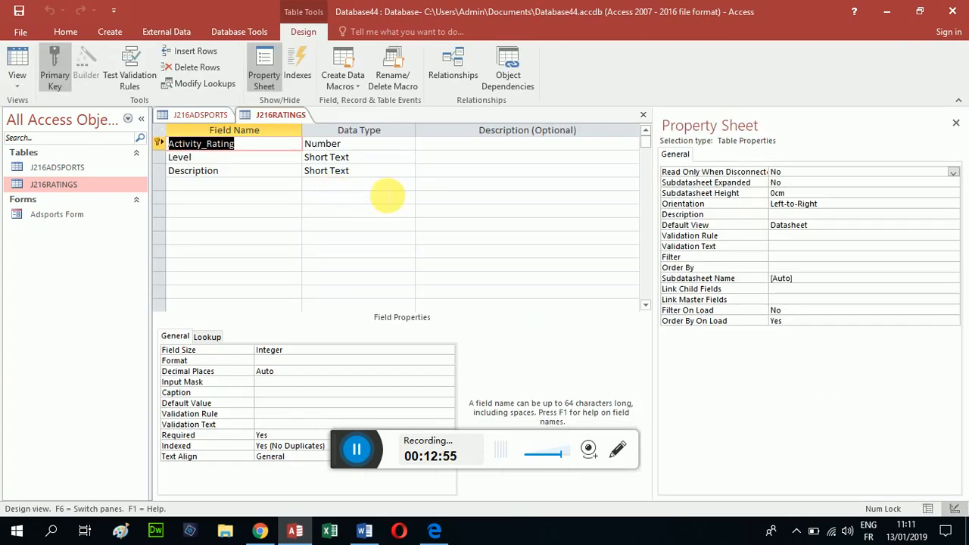
pyautogui.click(217, 117)
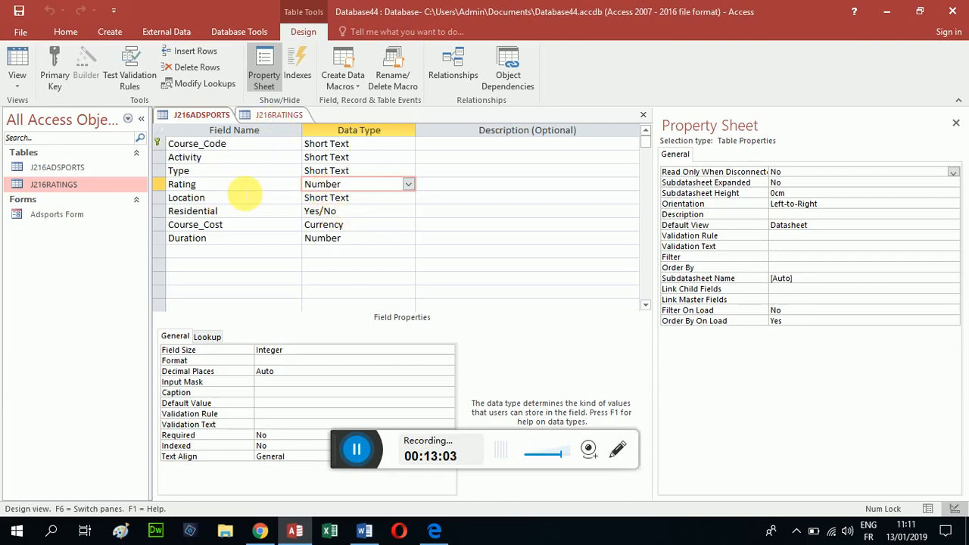
# - Check the question 24 instructions, then add the J216ADSPORTS and J216RATINGS tables to the database's relationships layout
pyautogui.click(438, 535)
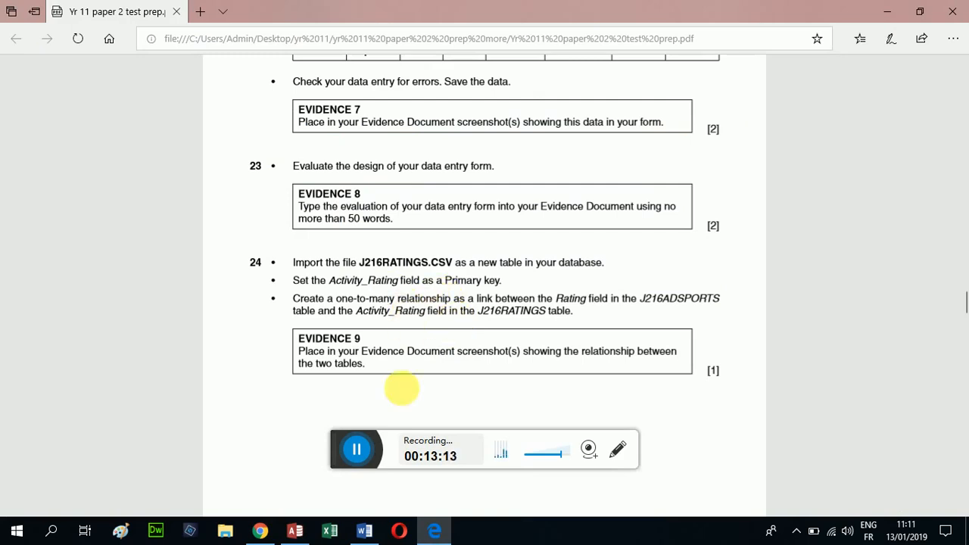
pyautogui.click(296, 532)
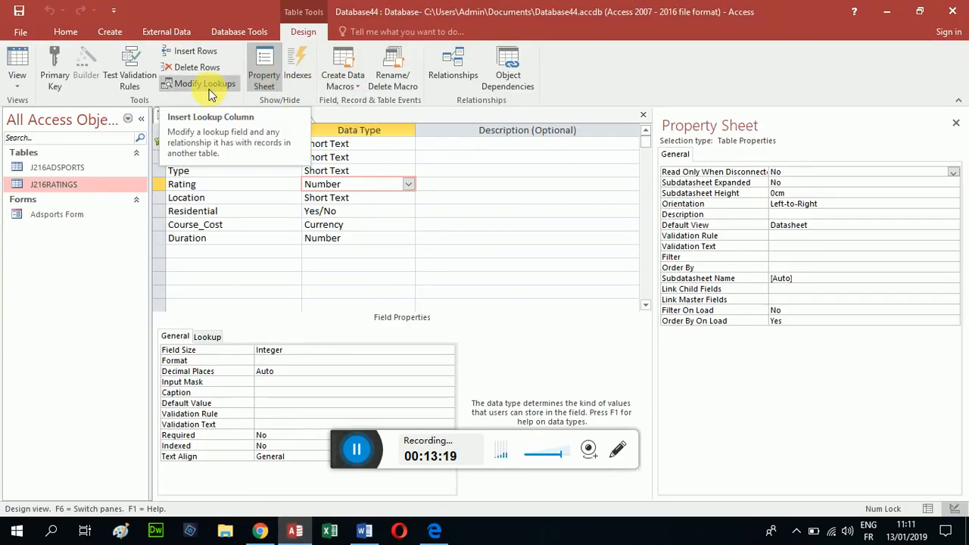
pyautogui.click(434, 531)
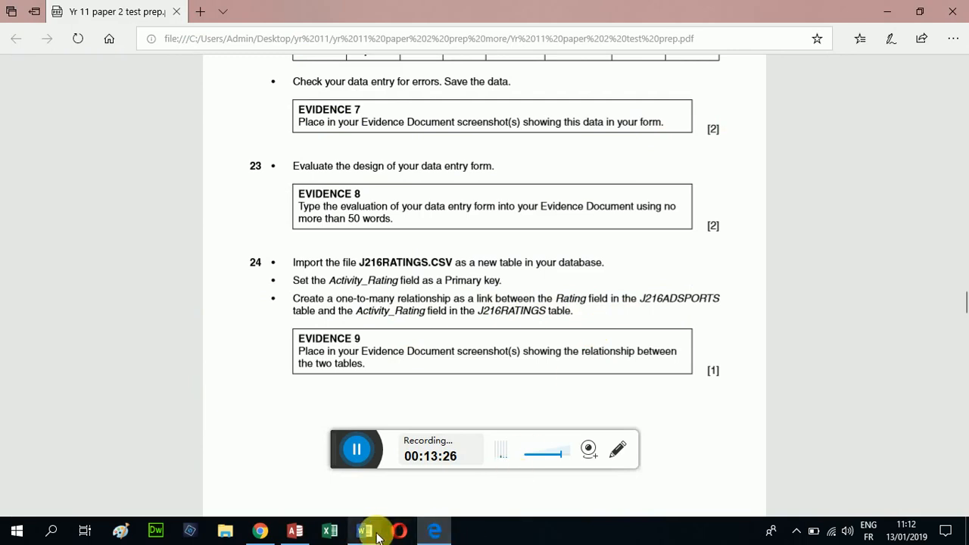
pyautogui.click(309, 534)
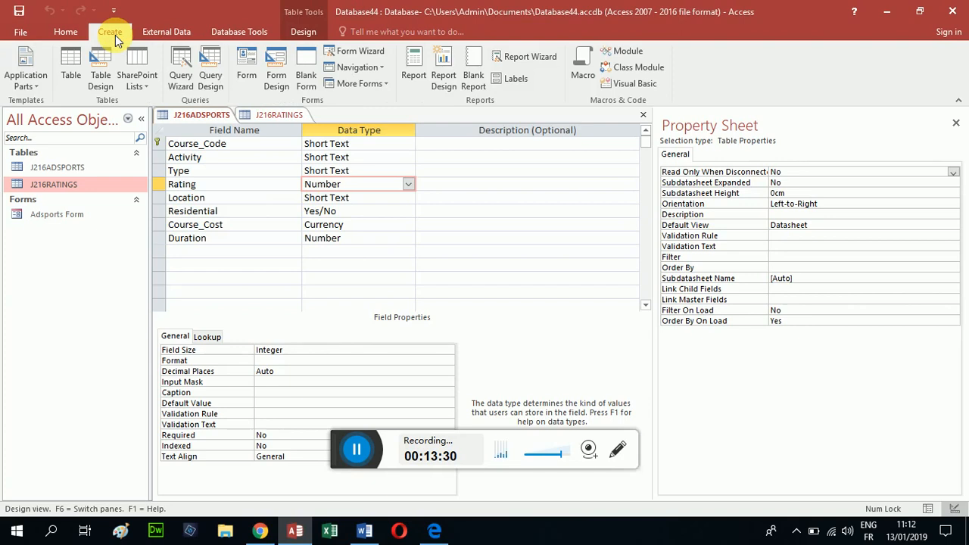
pyautogui.click(231, 35)
pyautogui.click(164, 72)
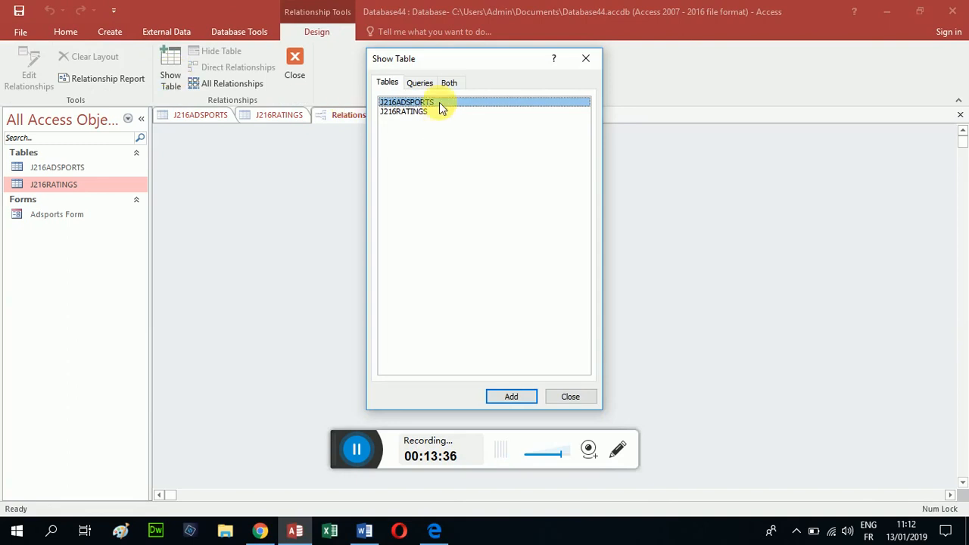
pyautogui.click(525, 396)
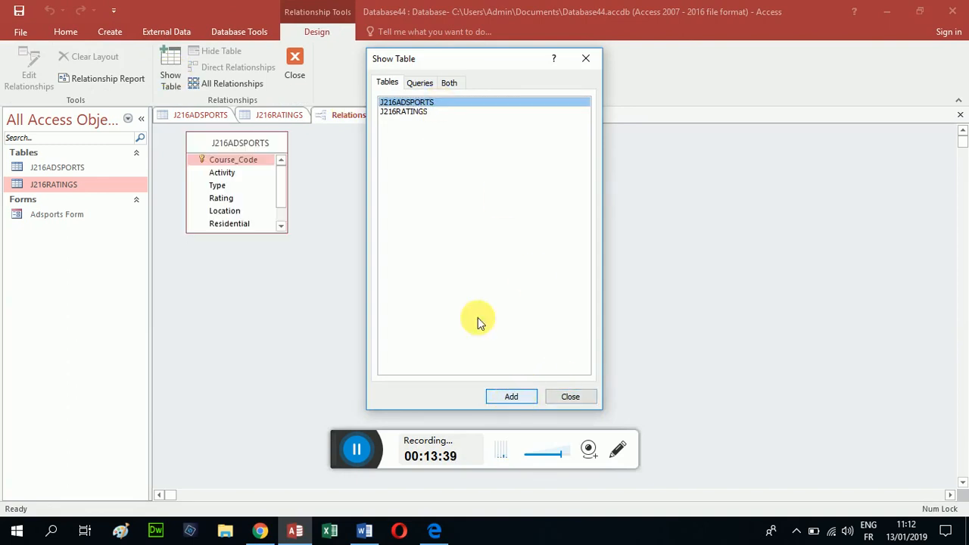
pyautogui.click(417, 112)
pyautogui.click(512, 397)
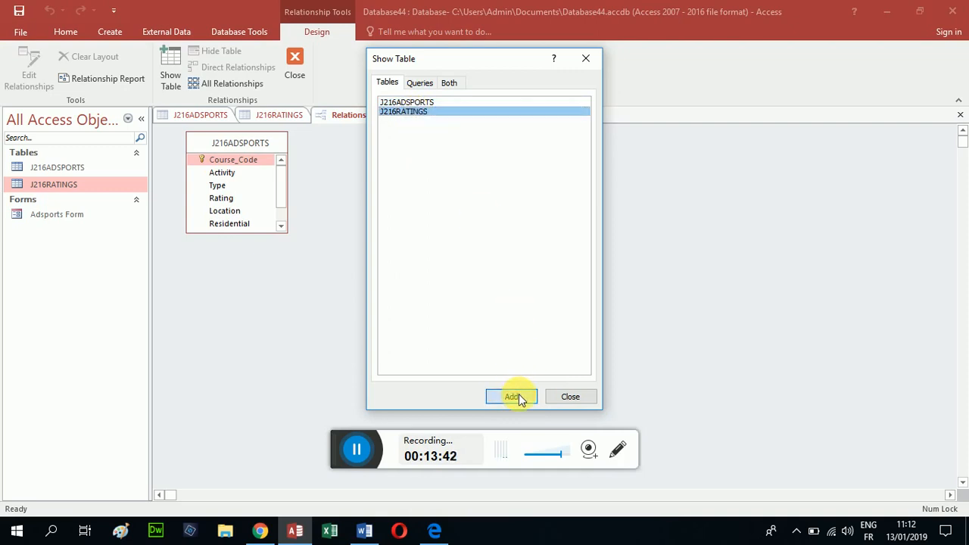
pyautogui.click(568, 400)
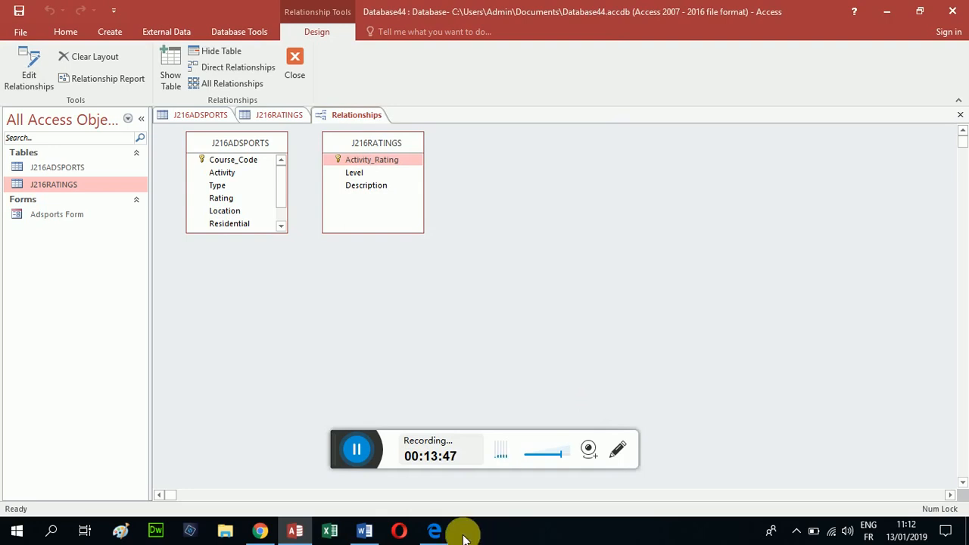
# - Recheck the question 24 instructions and try to relate J216RATINGS Activity_Rating to J216ADSPORTS Rating with referential integrity enforced
pyautogui.click(434, 533)
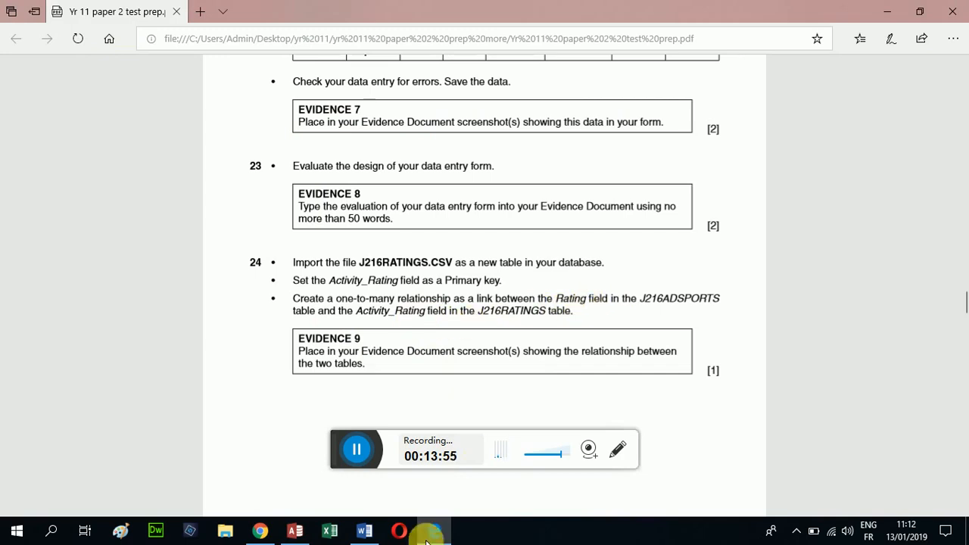
pyautogui.click(292, 534)
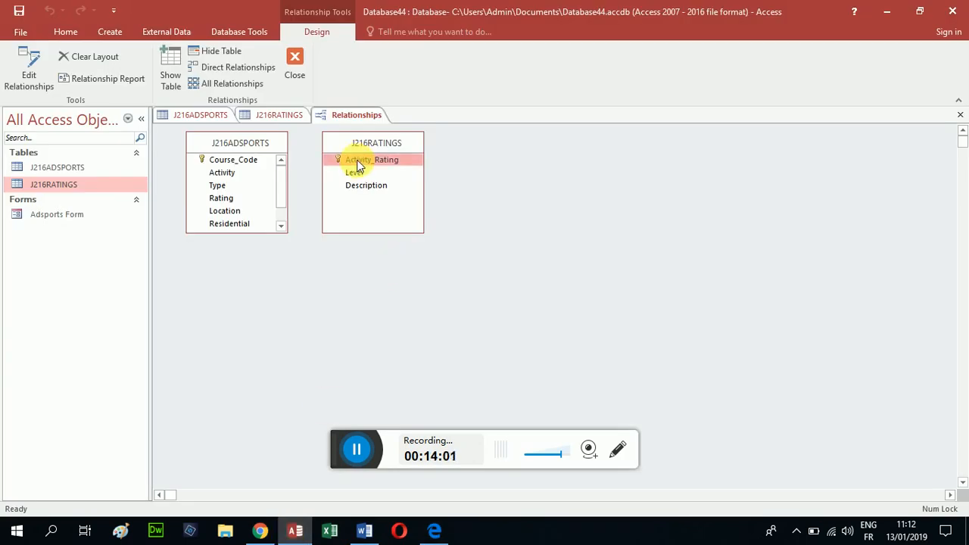
pyautogui.moveTo(356, 164); pyautogui.dragTo(331, 163)
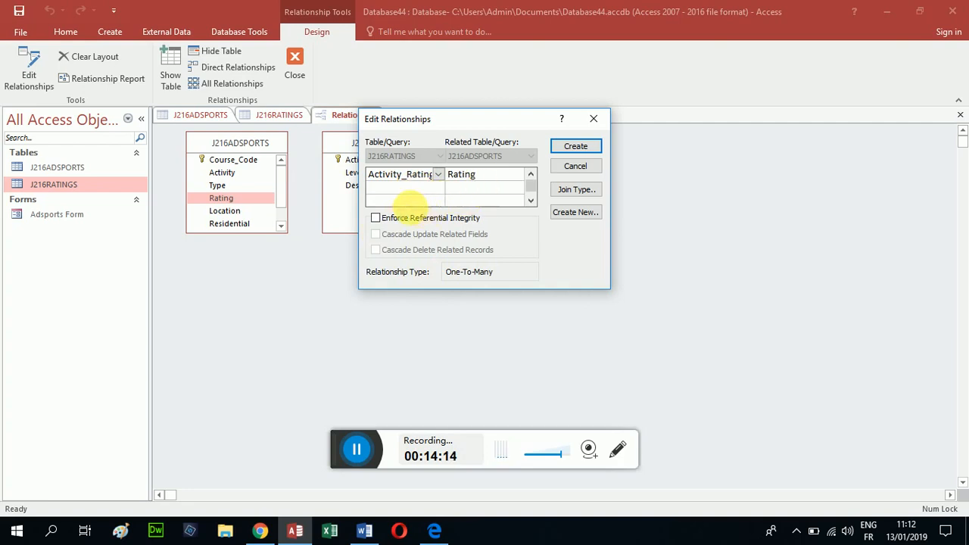
pyautogui.click(376, 218)
pyautogui.click(574, 148)
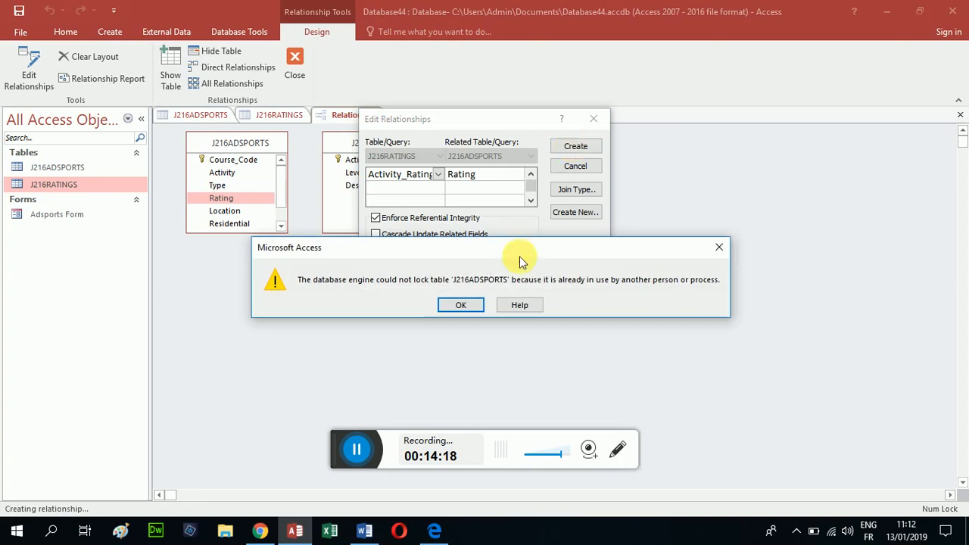
pyautogui.click(462, 305)
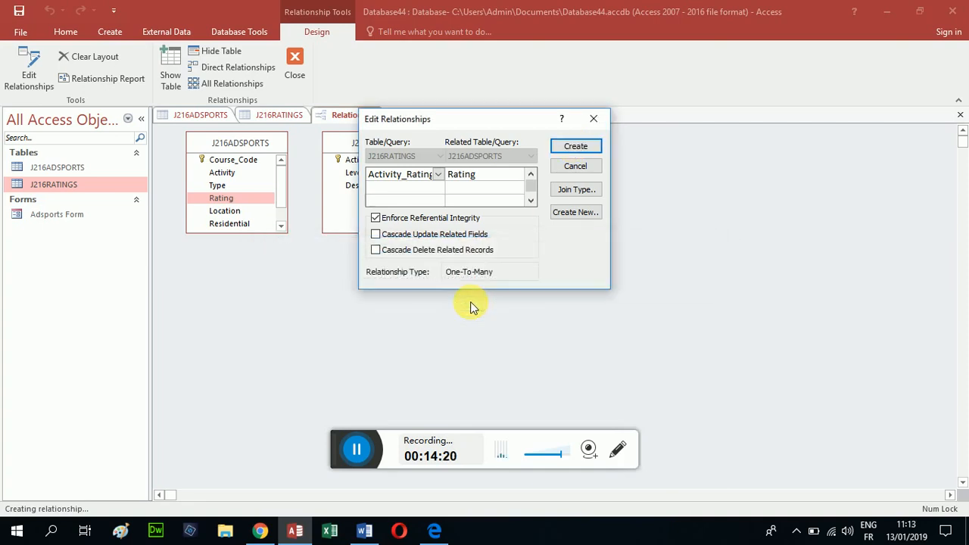
pyautogui.click(595, 119)
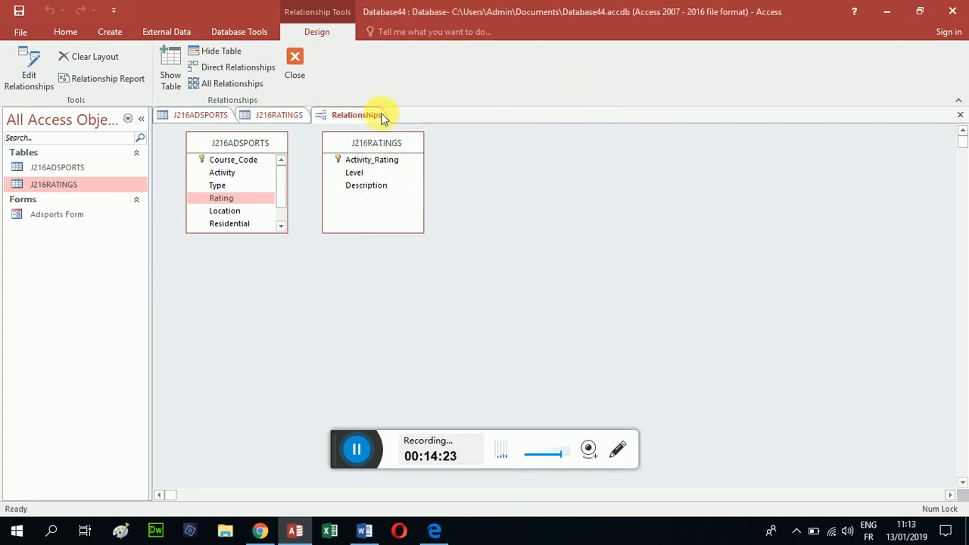
# - Close the open J216RATINGS and J216ADSPORTS tables, keeping only the relationships layout open
pyautogui.rightClick(269, 115)
pyautogui.click(292, 144)
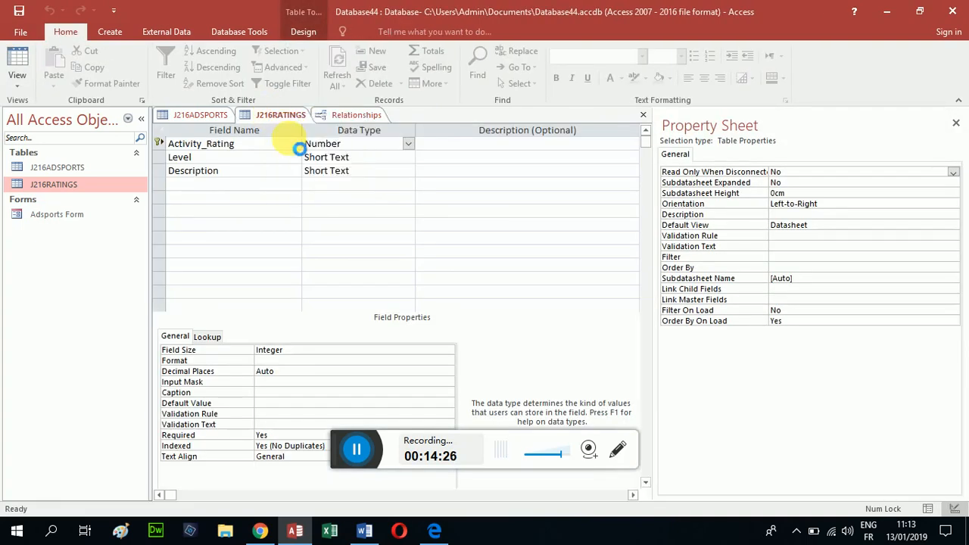
pyautogui.rightClick(189, 122)
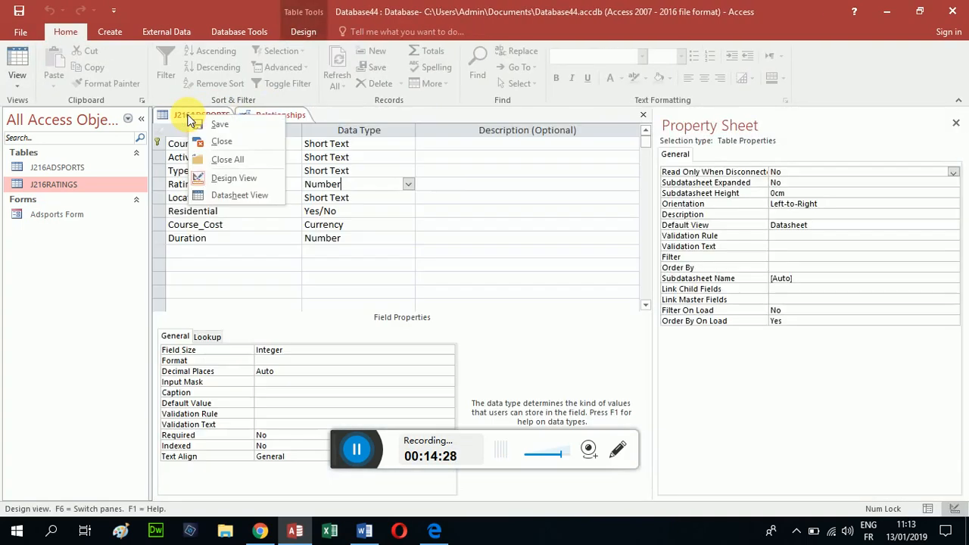
pyautogui.click(193, 140)
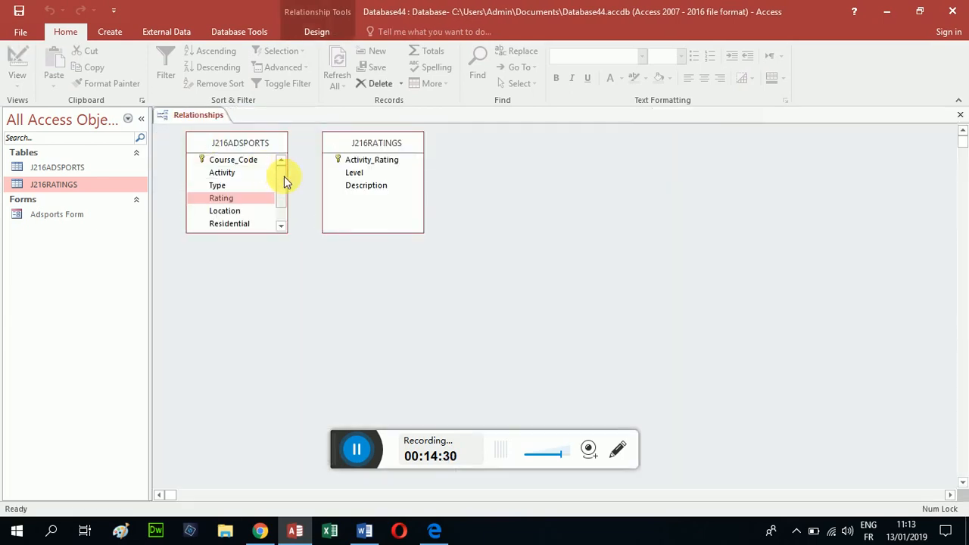
# - Create the one-to-many relationship between J216ADSPORTS Rating and J216RATINGS Activity_Rating with Enforce Referential Integrity on
pyautogui.moveTo(260, 198); pyautogui.dragTo(338, 160)
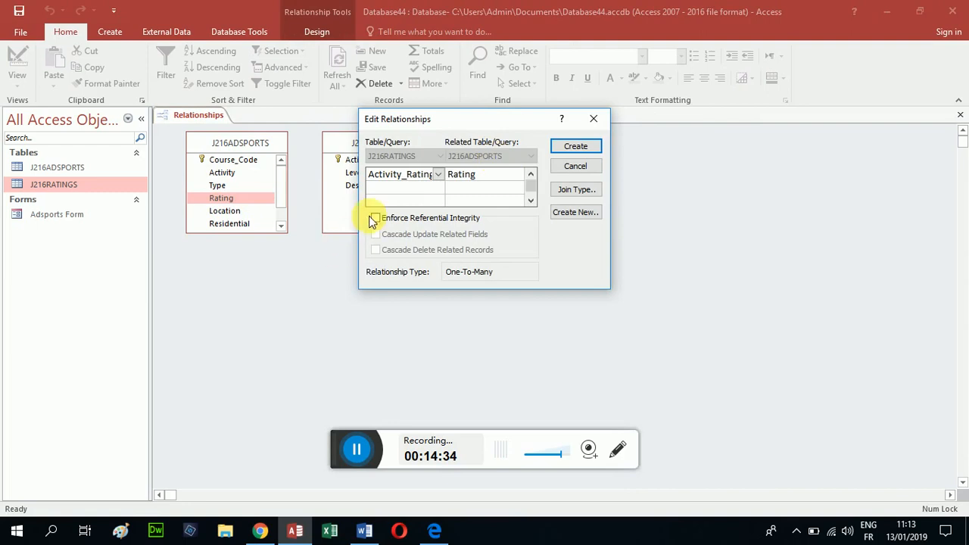
pyautogui.click(376, 219)
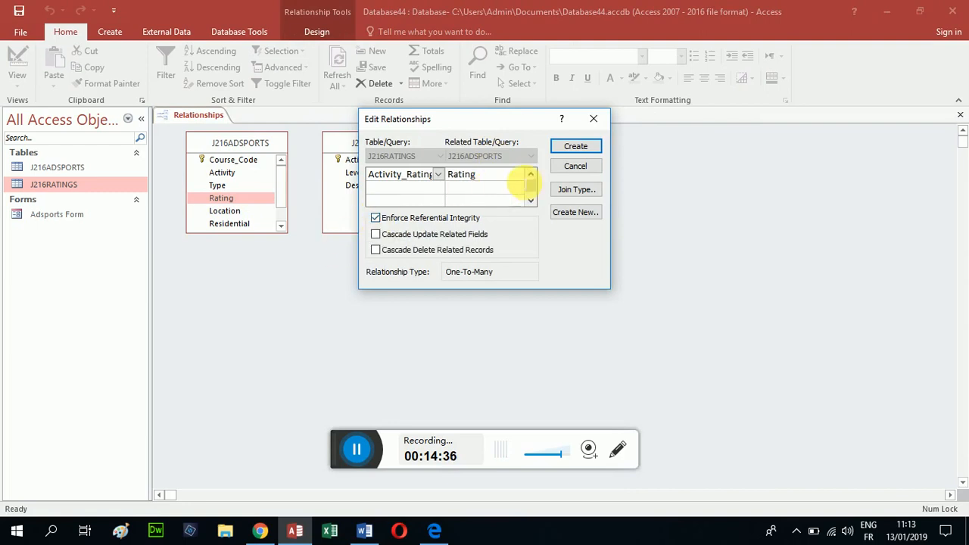
pyautogui.click(570, 149)
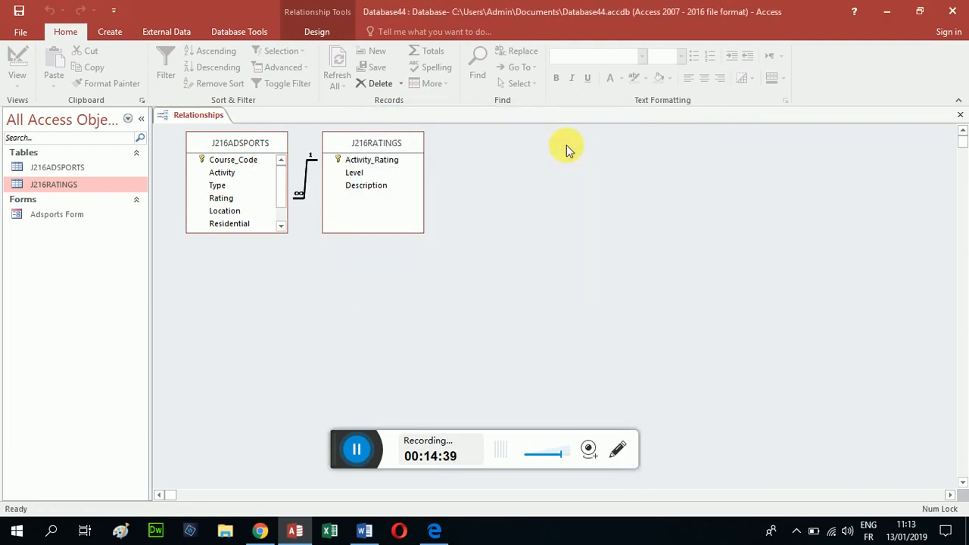